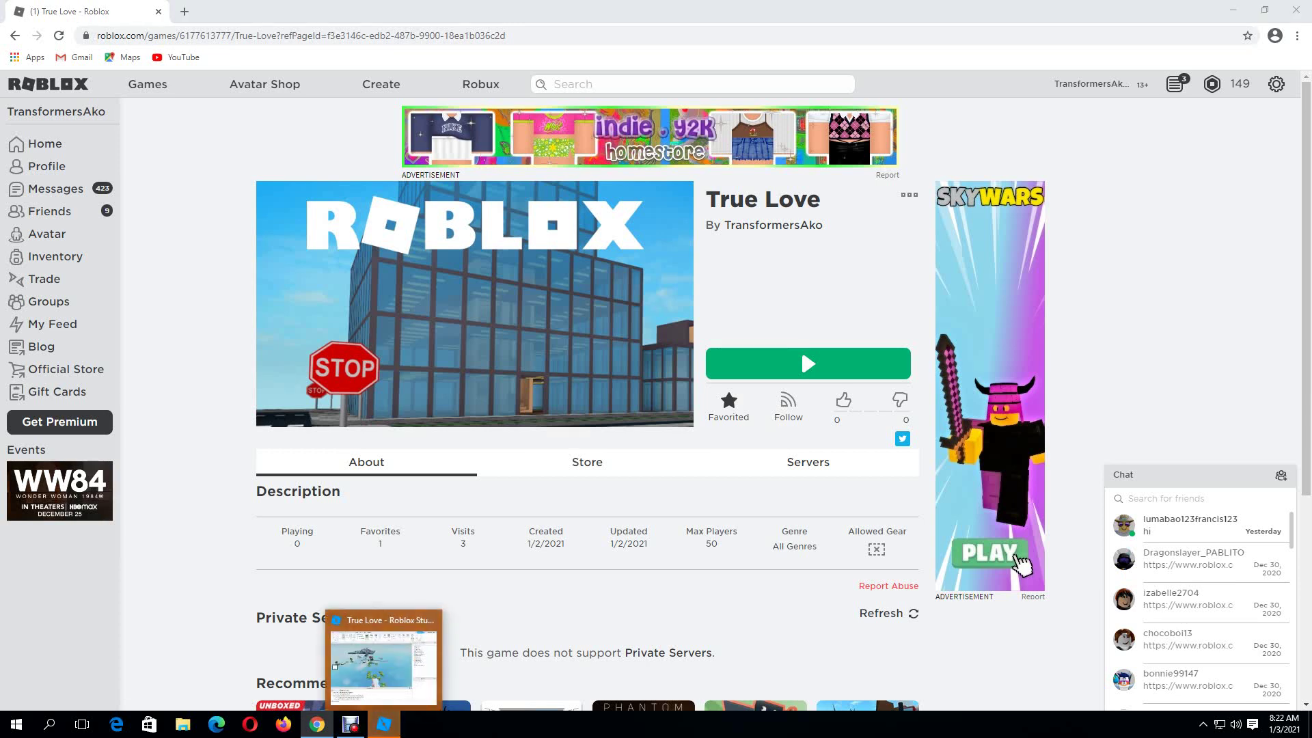
- Switch to the True Love place in Roblox Studio, with the browser minimized and the Studio window maximized
click(384, 724)
click(1234, 10)
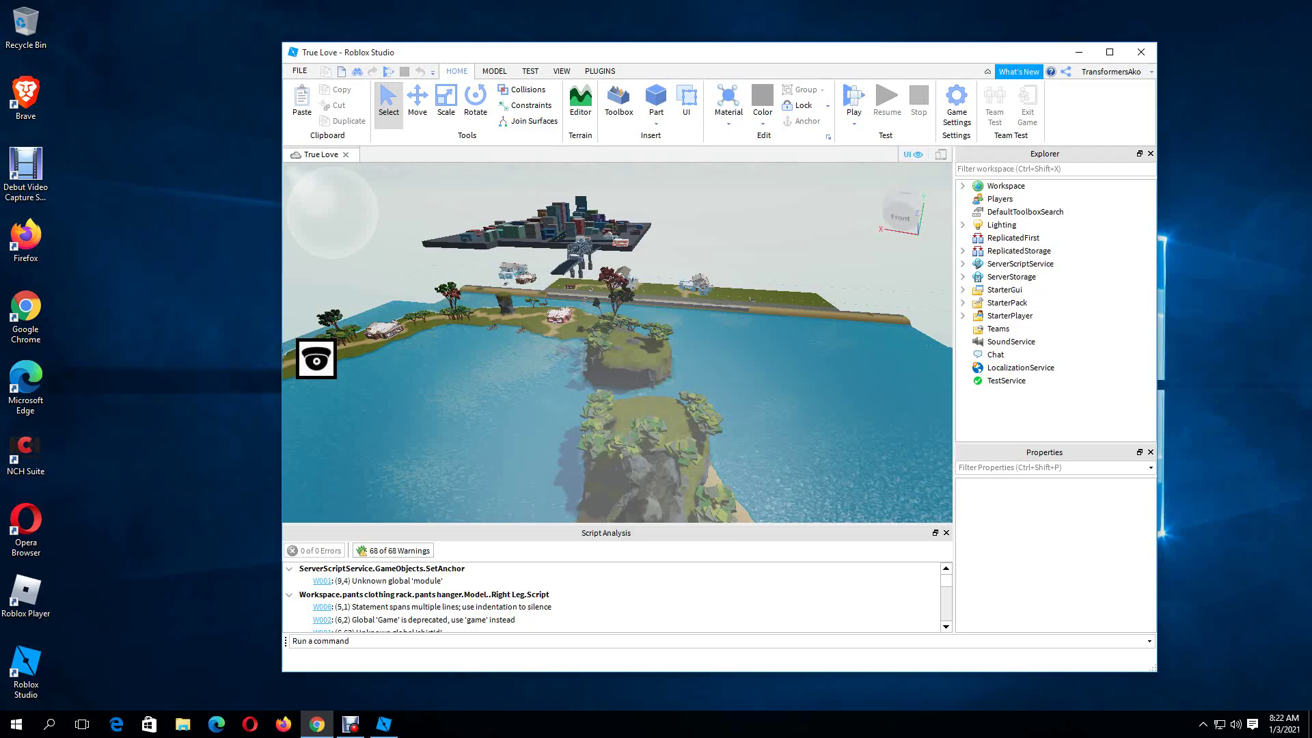
click(1109, 52)
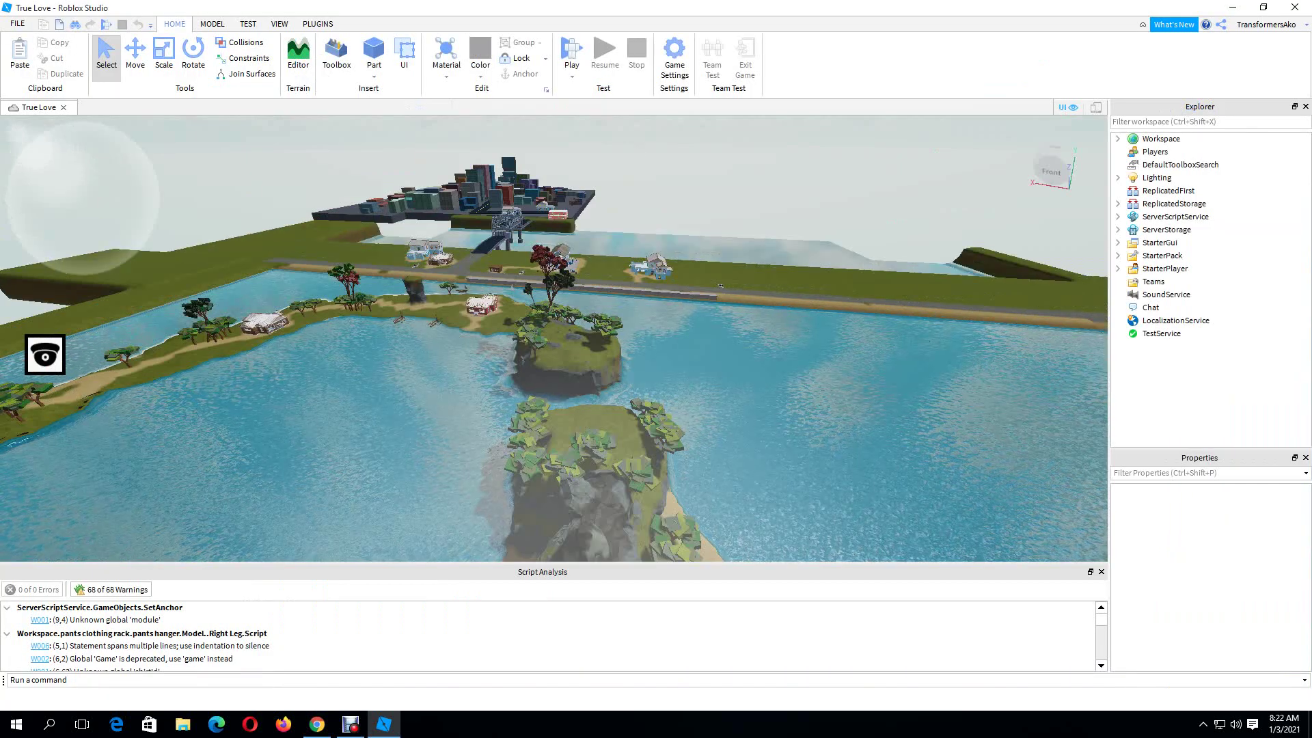
- Survey the map from above, from the wooded islands across to the roadside houses, the lift bridge and the distant city
key(w)
right_drag(554, 338, 507, 266)
key(s)
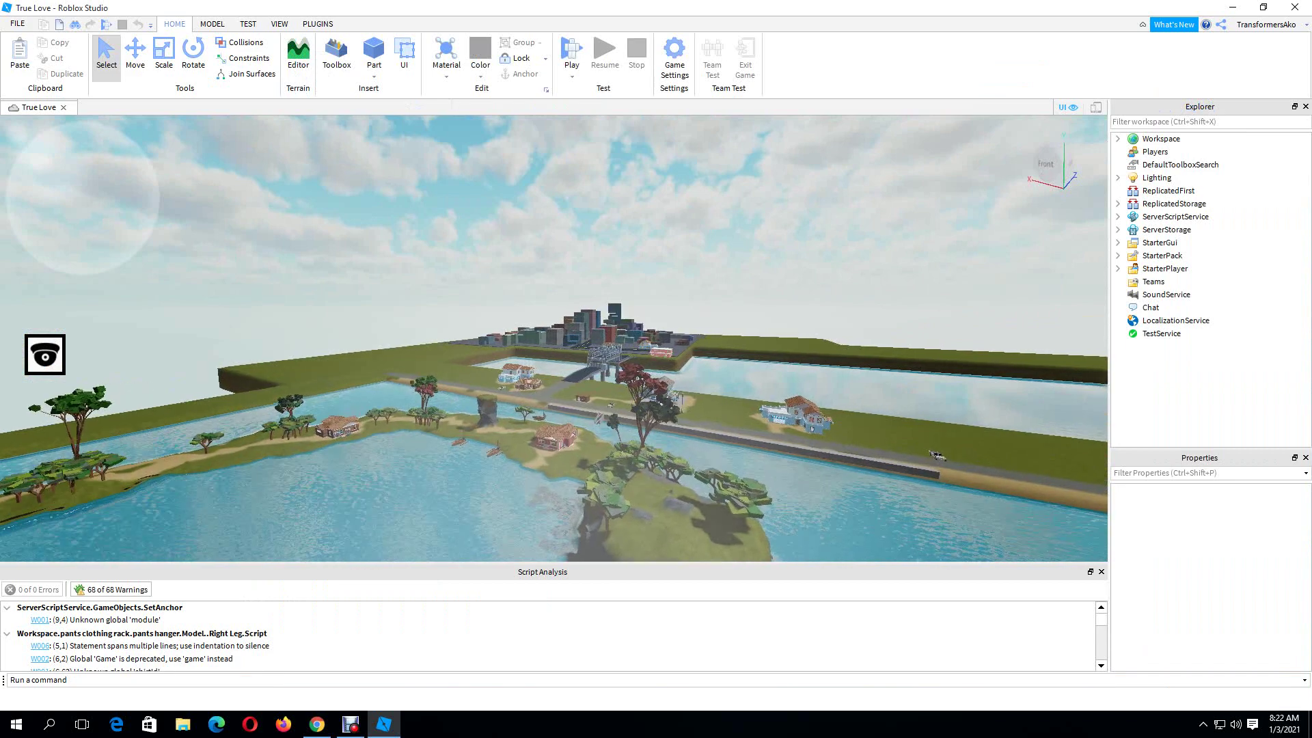
key(w)
key(d)
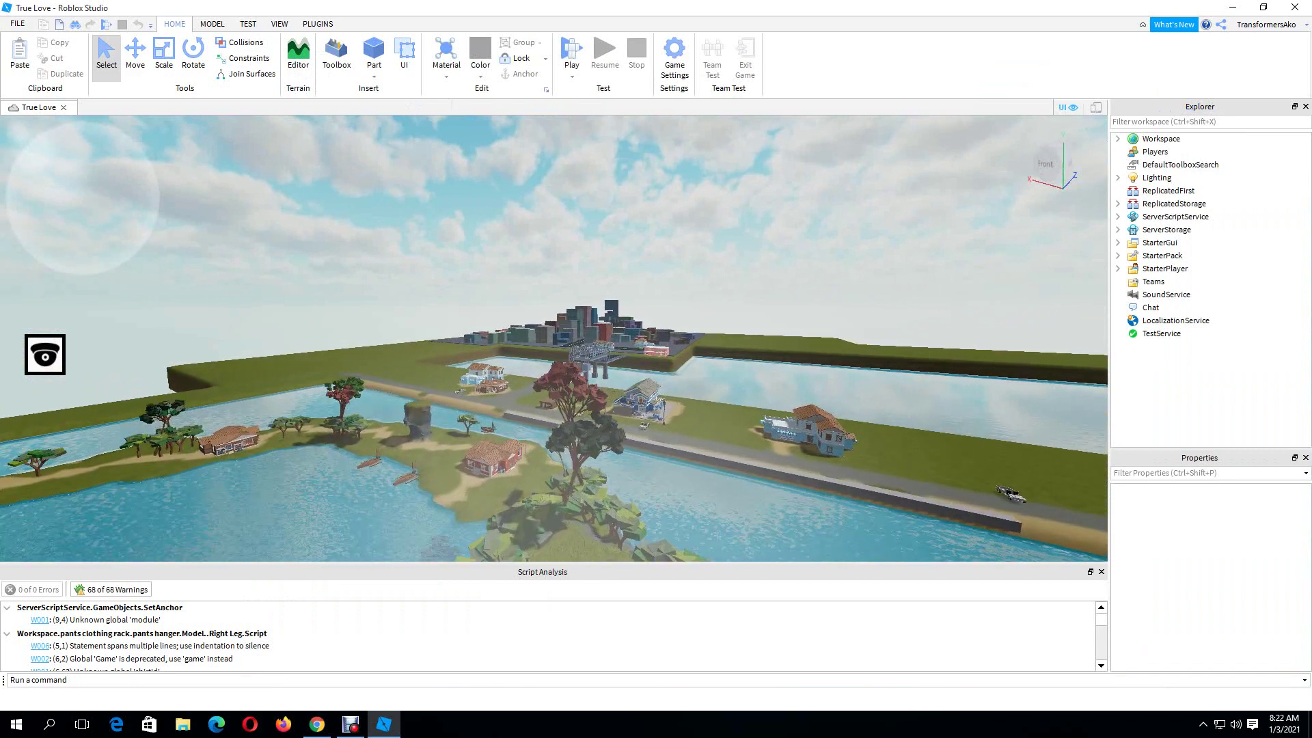
key(w)
key(d)
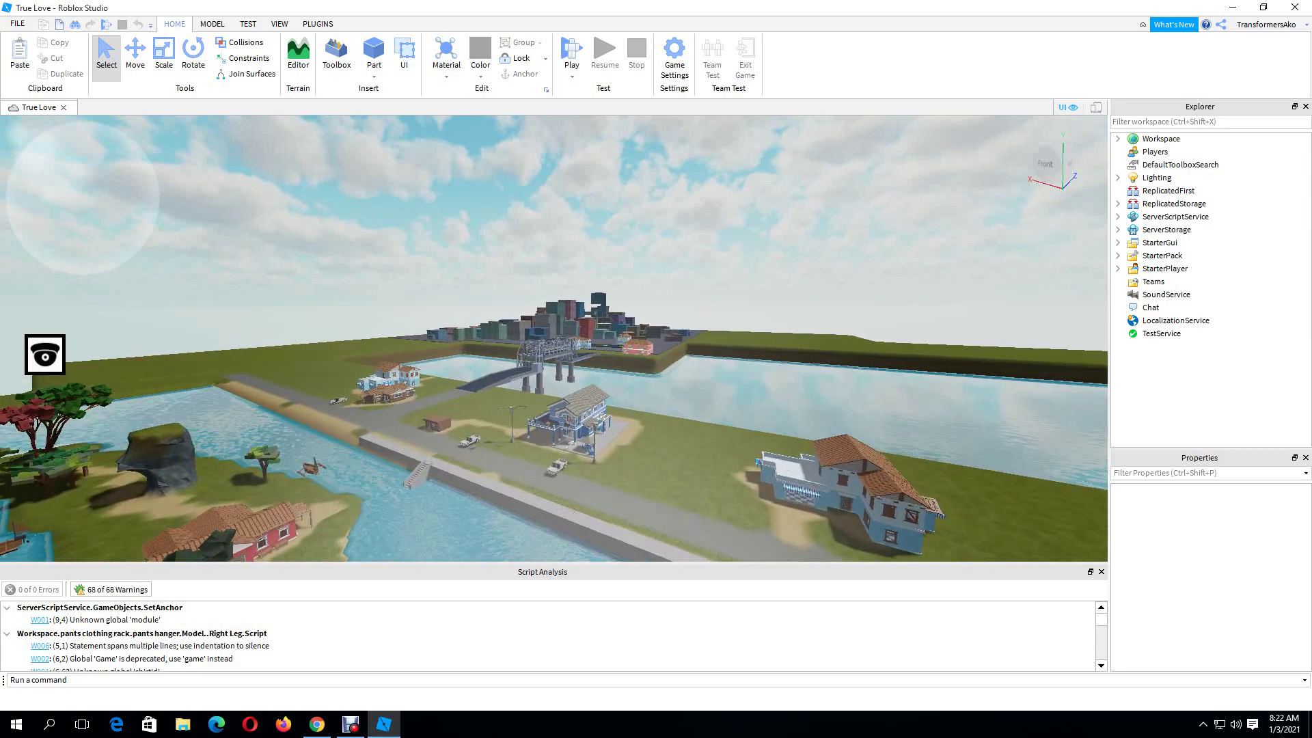
key(s)
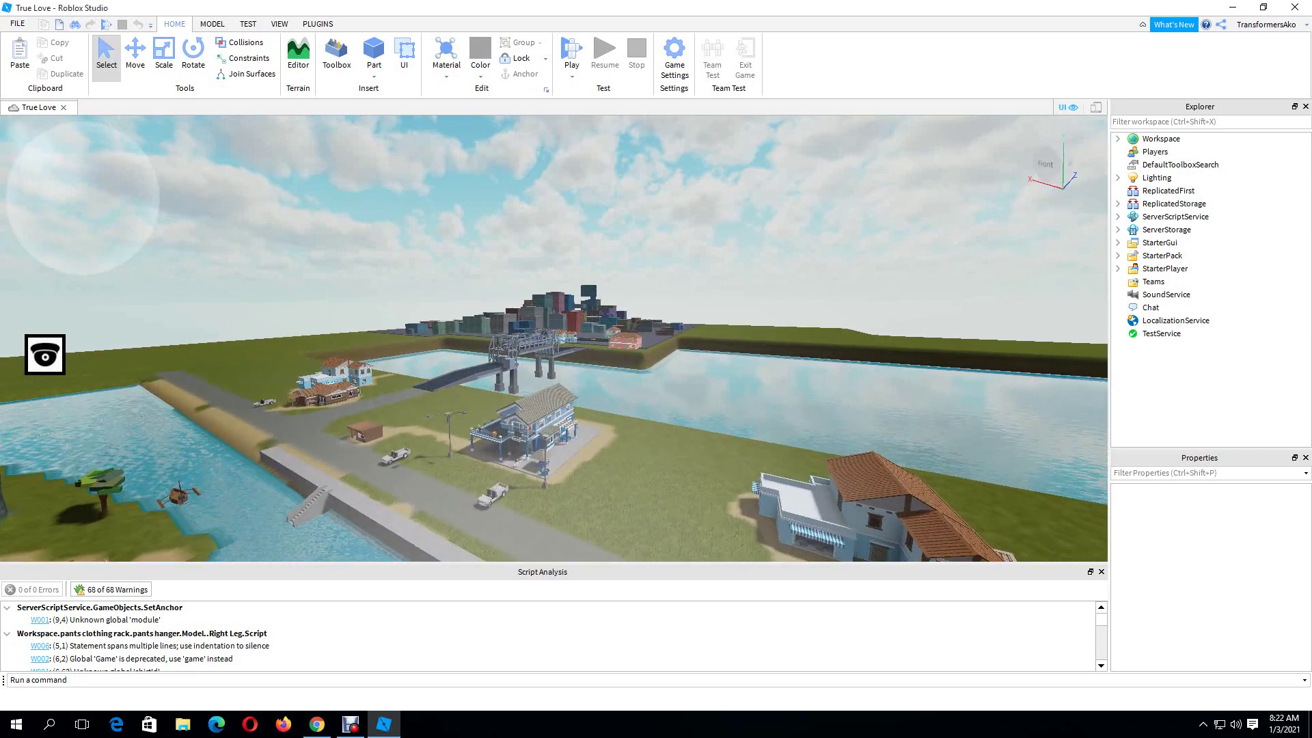
- Examine the light-blue two-storey house with the striped awning from several sides, including its flat roof terrace, and the nearby road
right_drag(507, 266, 547, 270)
key(w)
key(w)
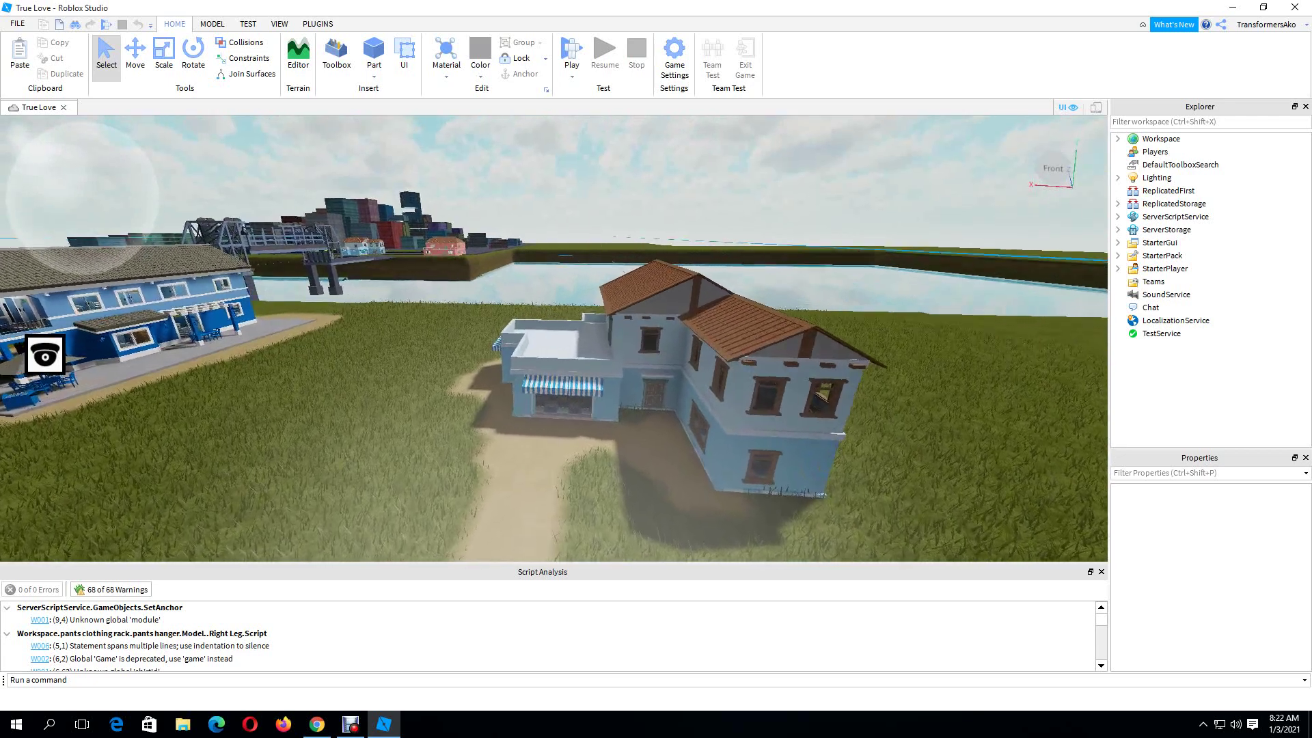
key(w)
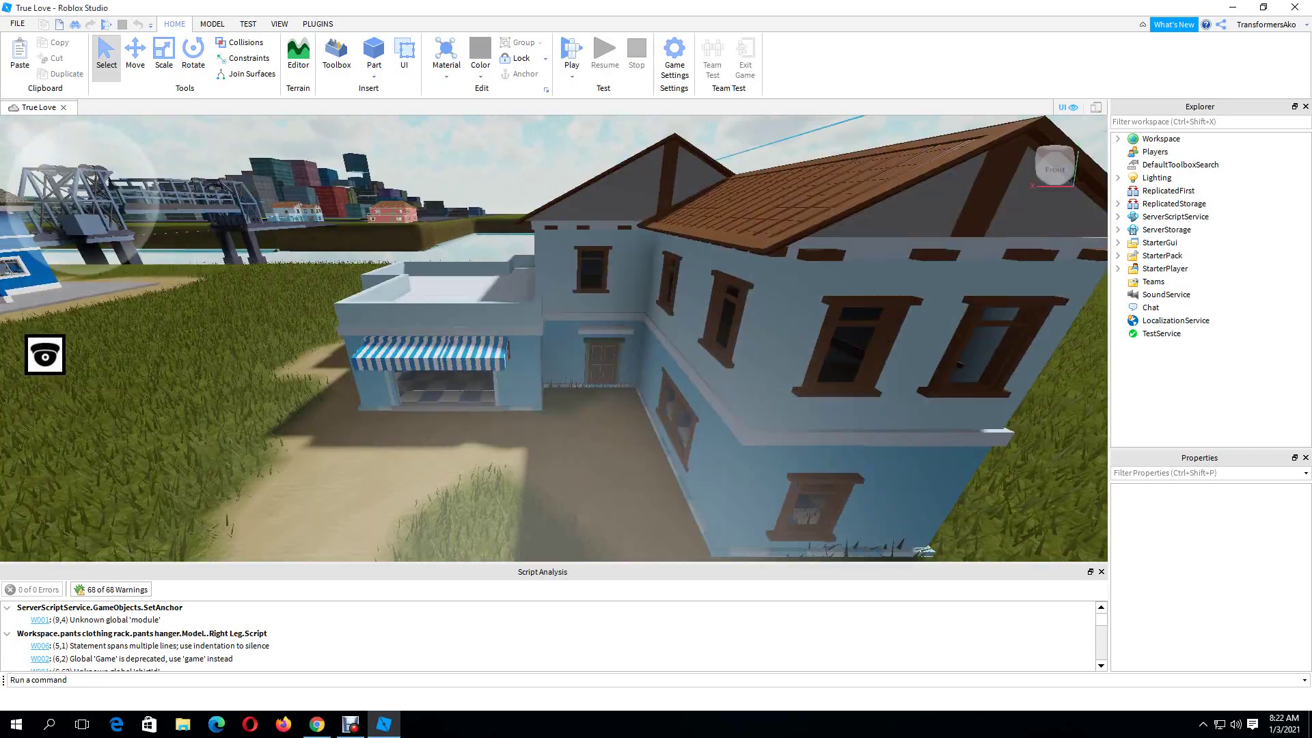
right_drag(547, 270, 550, 270)
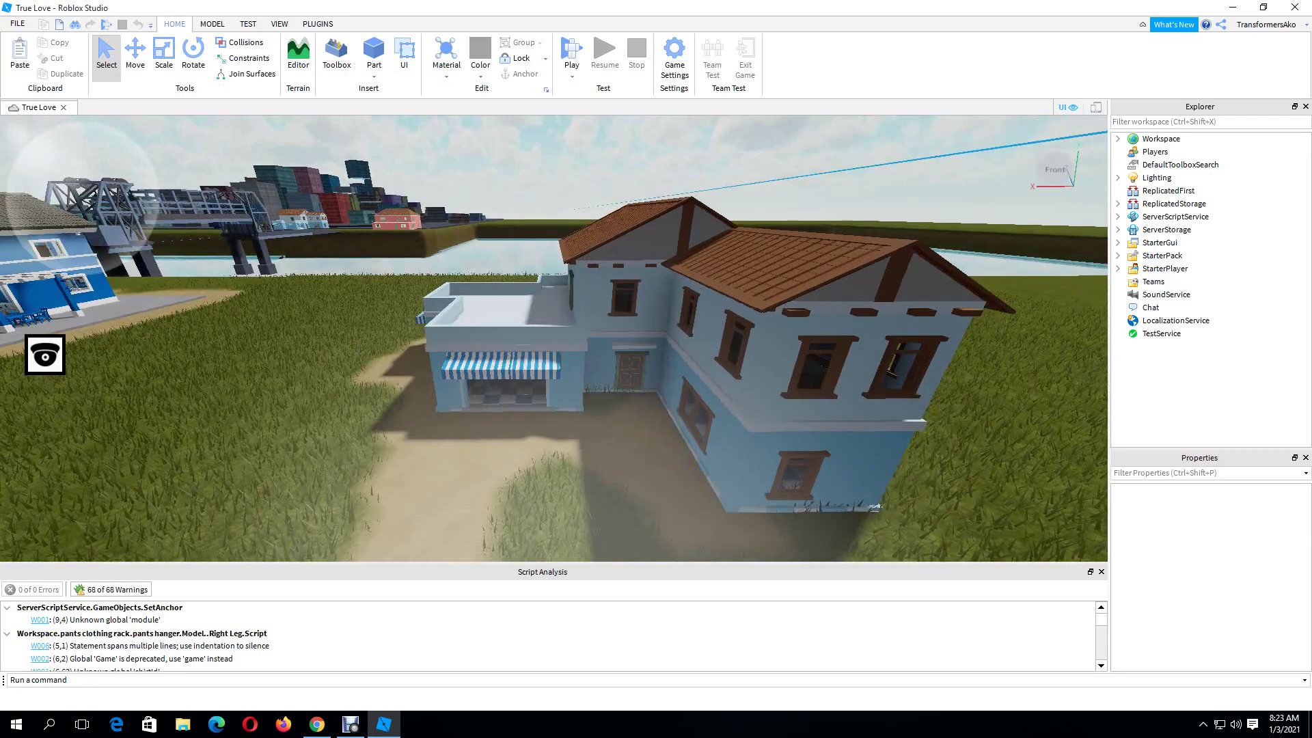
key(w)
right_drag(550, 269, 602, 261)
key(a)
right_drag(992, 259, 984, 258)
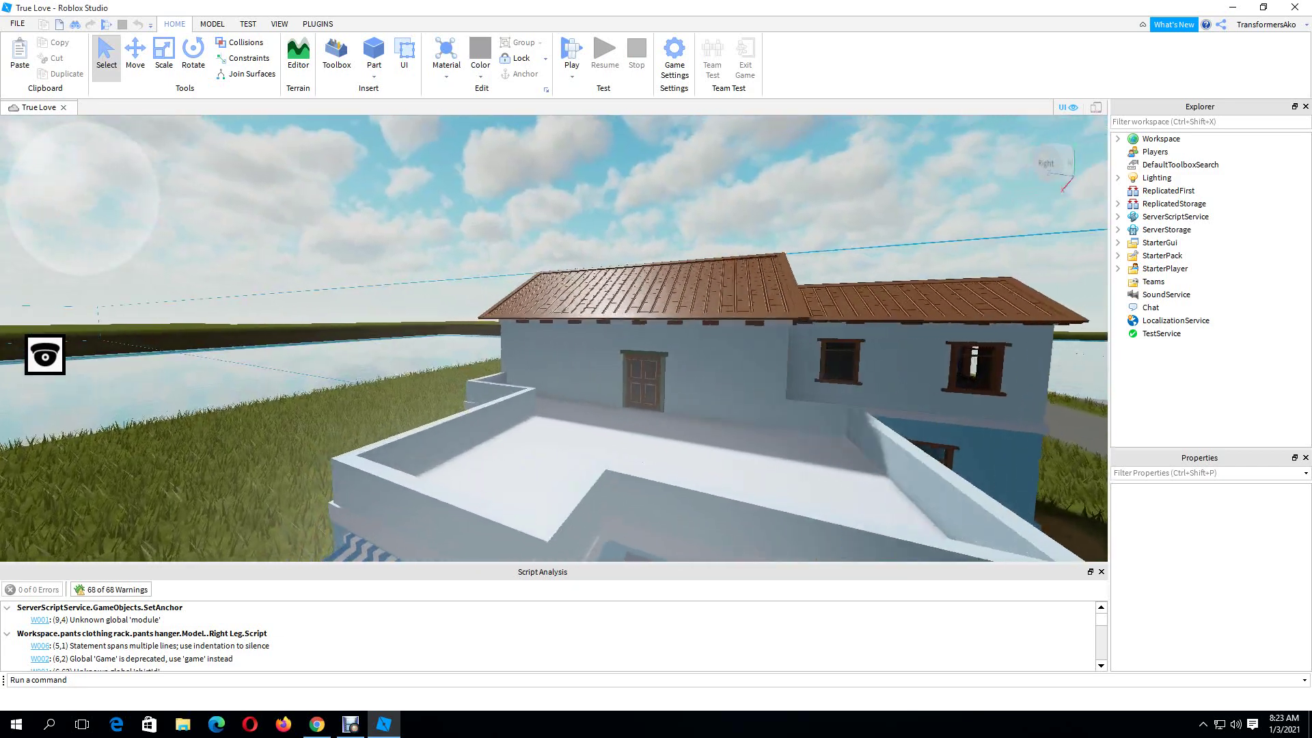
key(a)
right_drag(553, 338, 622, 335)
key(a)
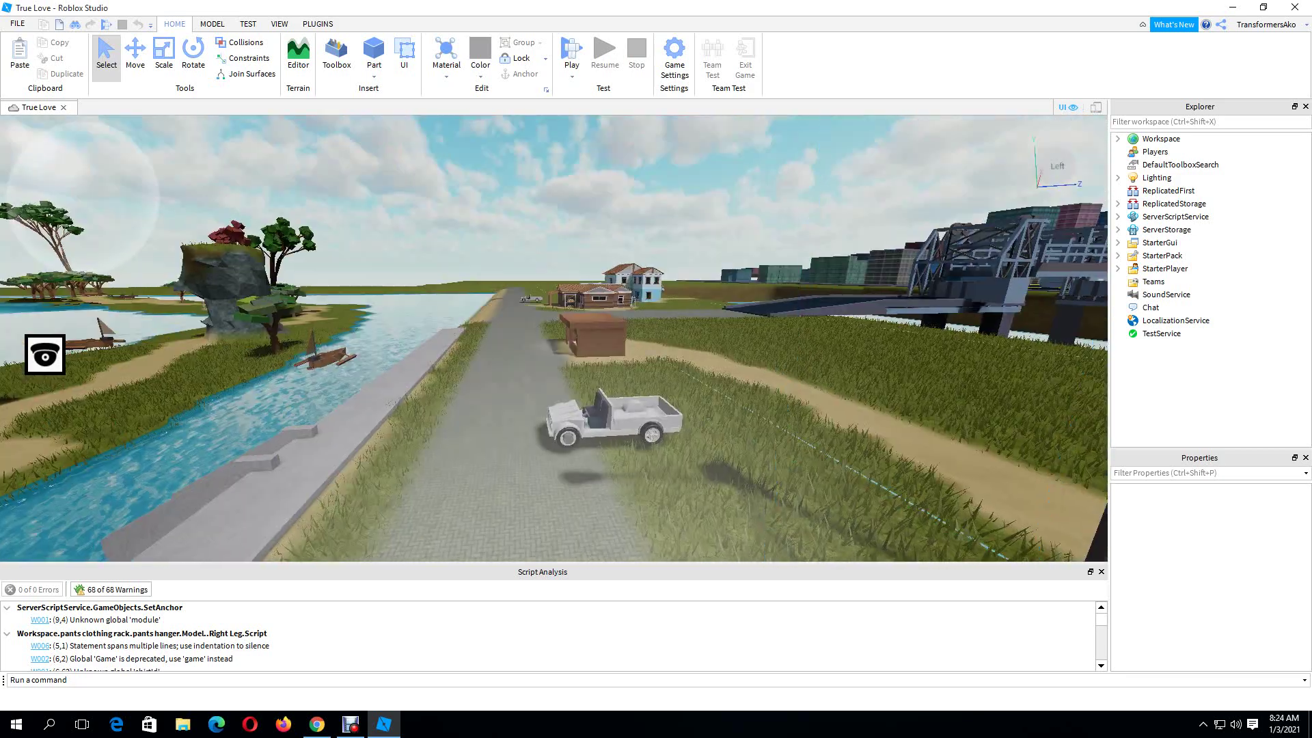
- Inspect the lift bridge from its roadway and from the side, including the deck, gate, trusses and piers
right_drag(553, 339, 623, 390)
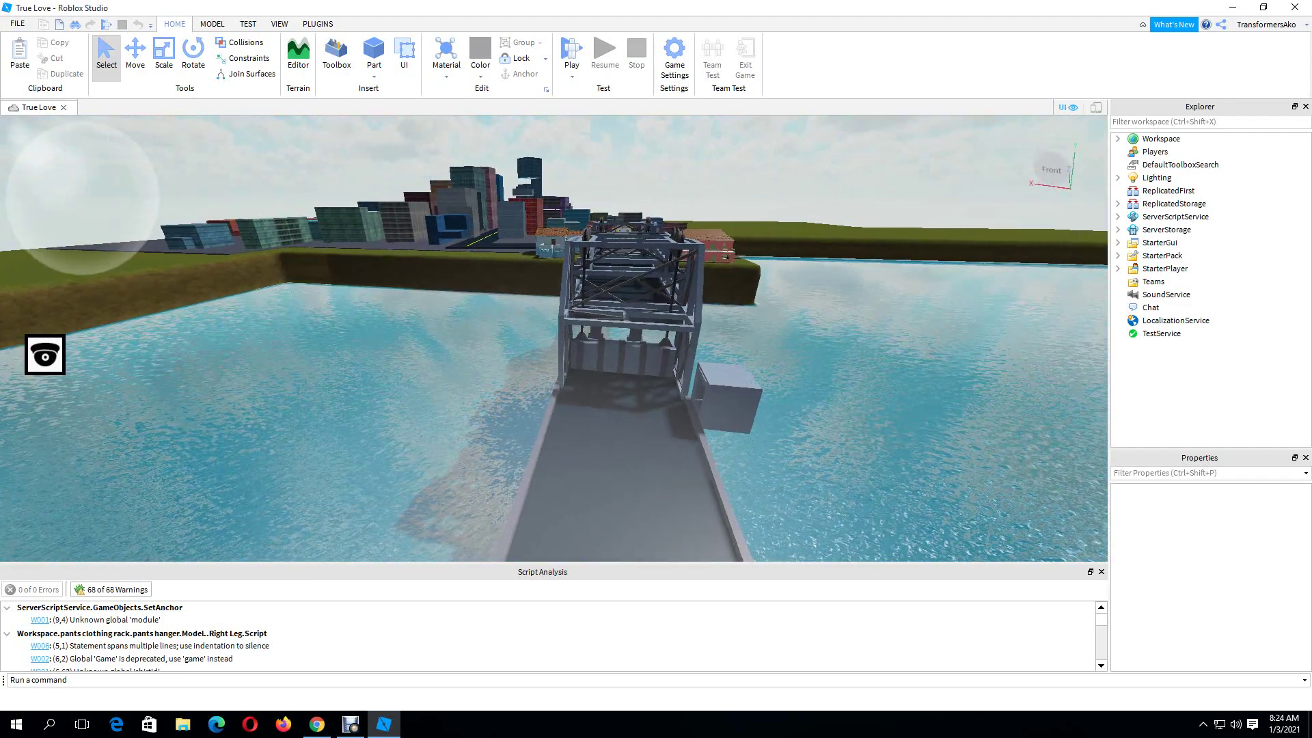
key(w)
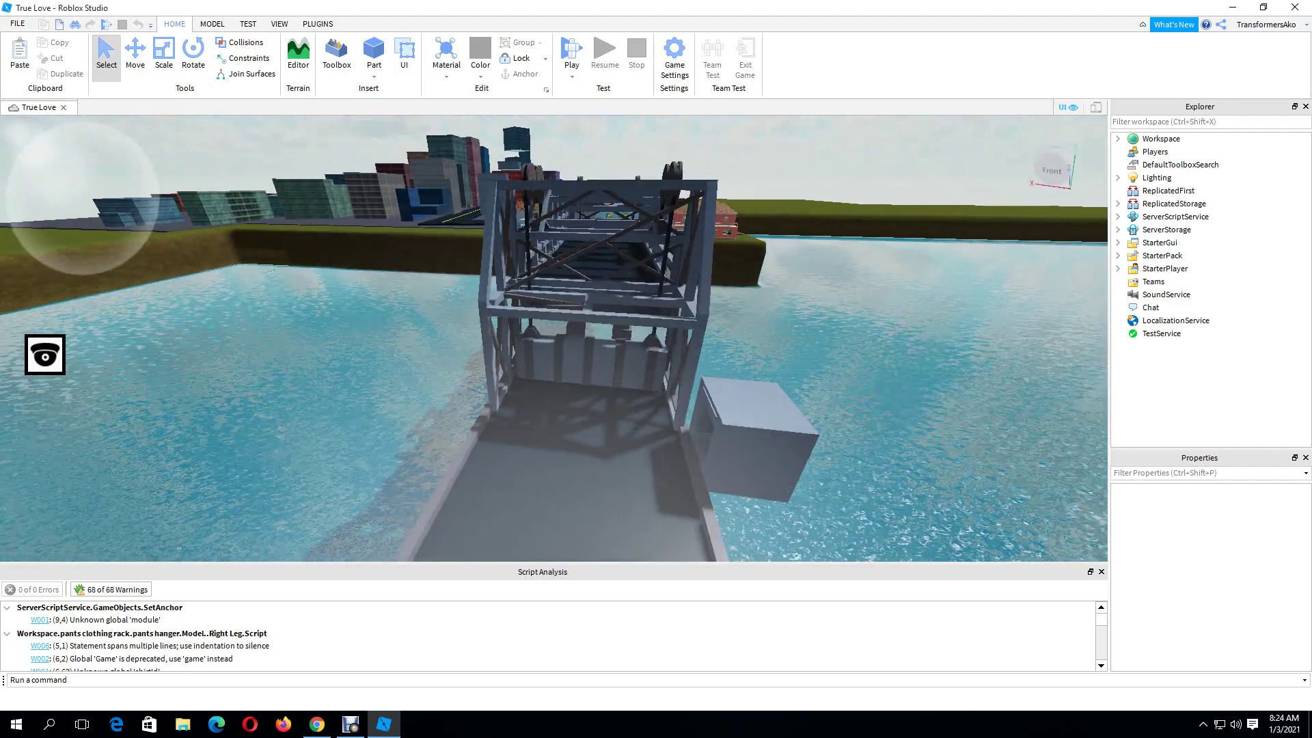
key(w)
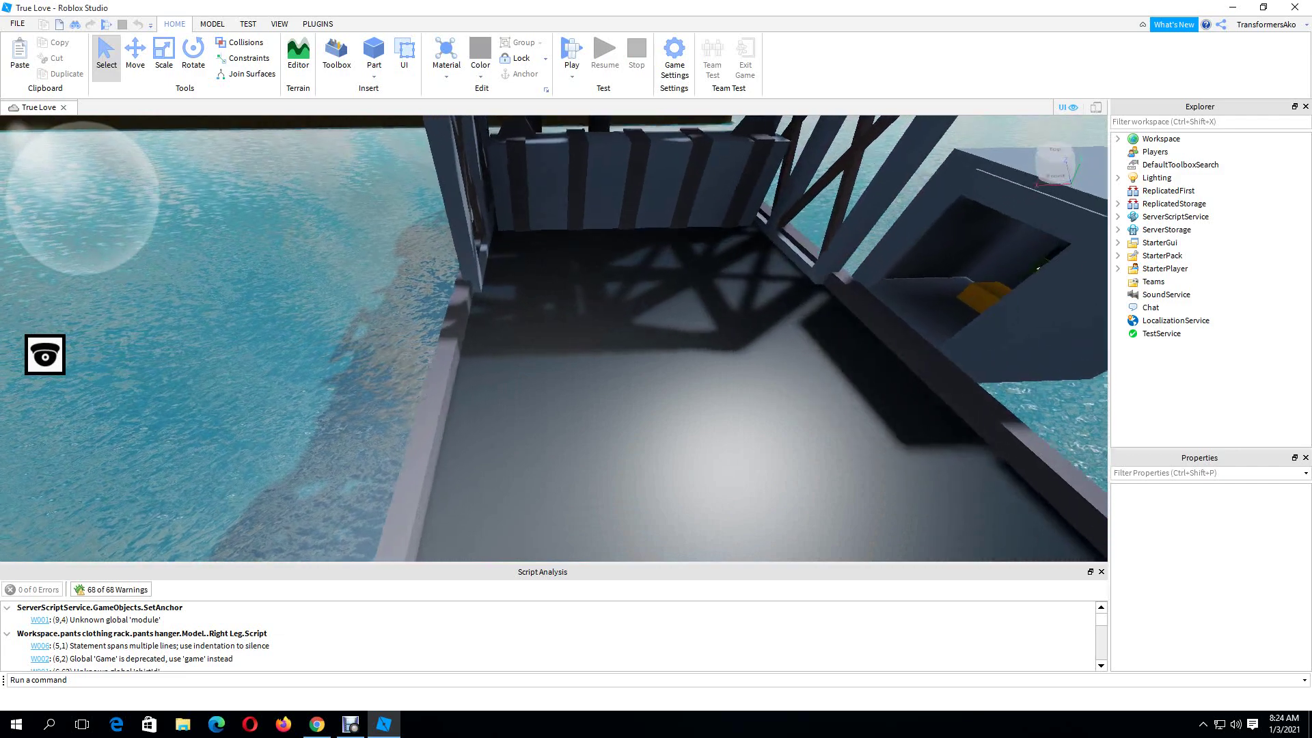
key(s)
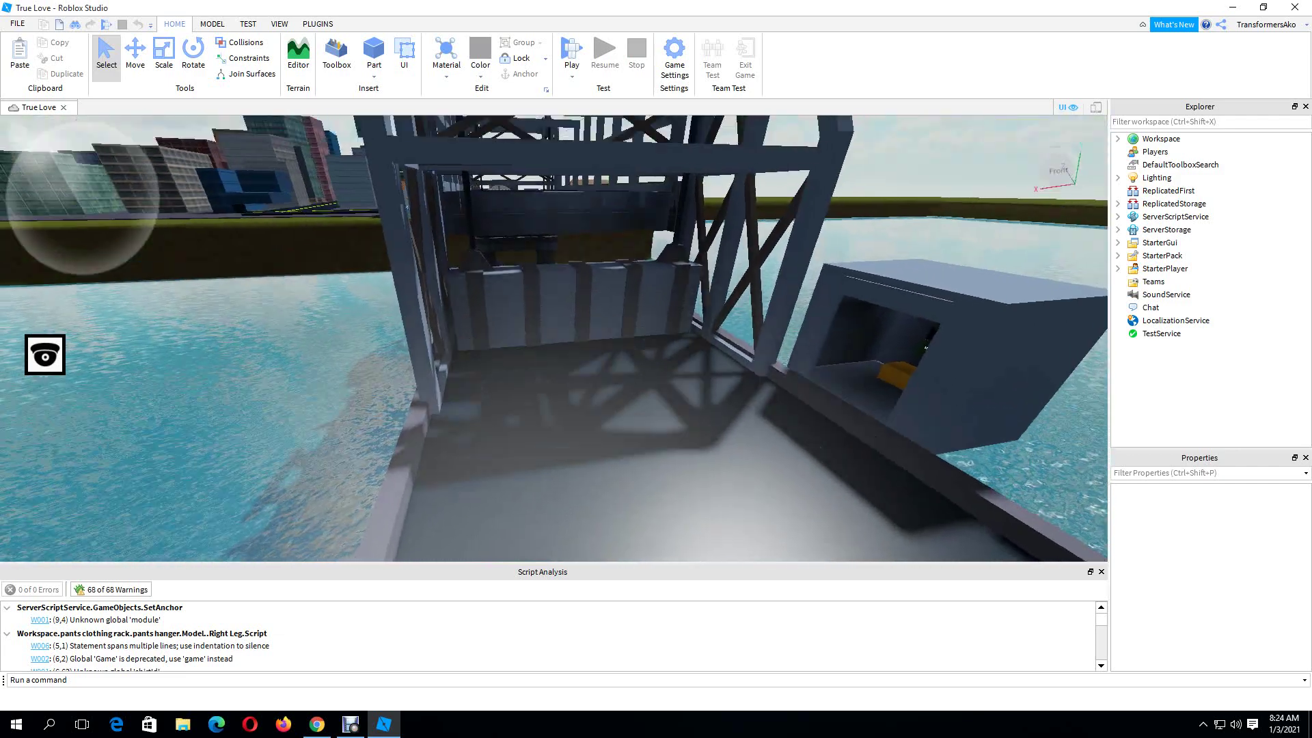
key(a)
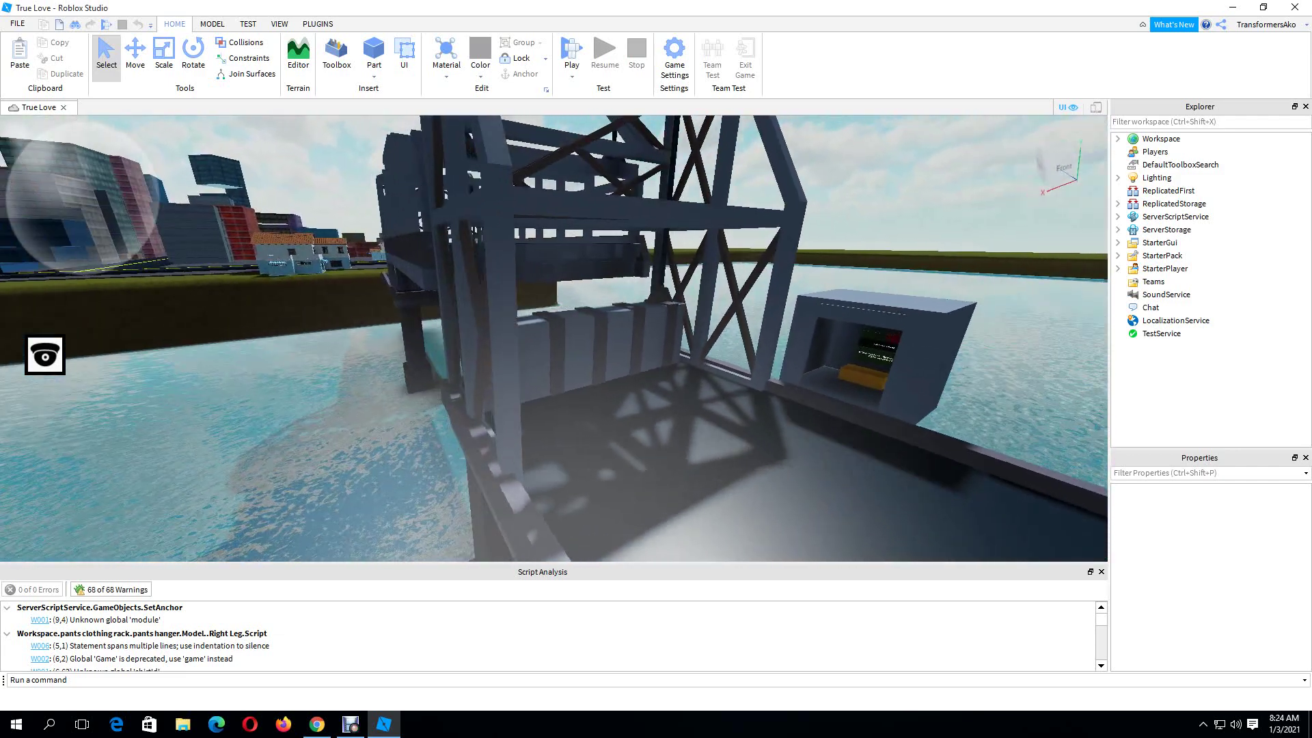
key(a)
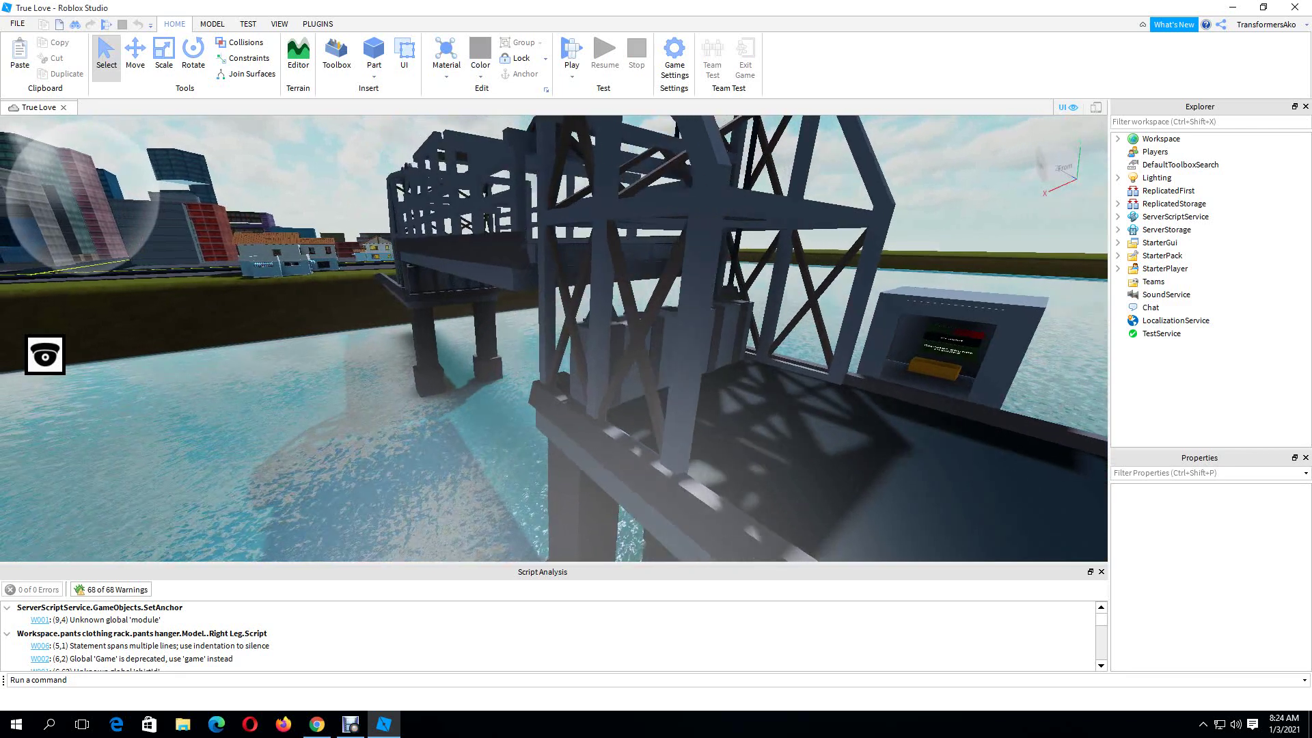
key(a)
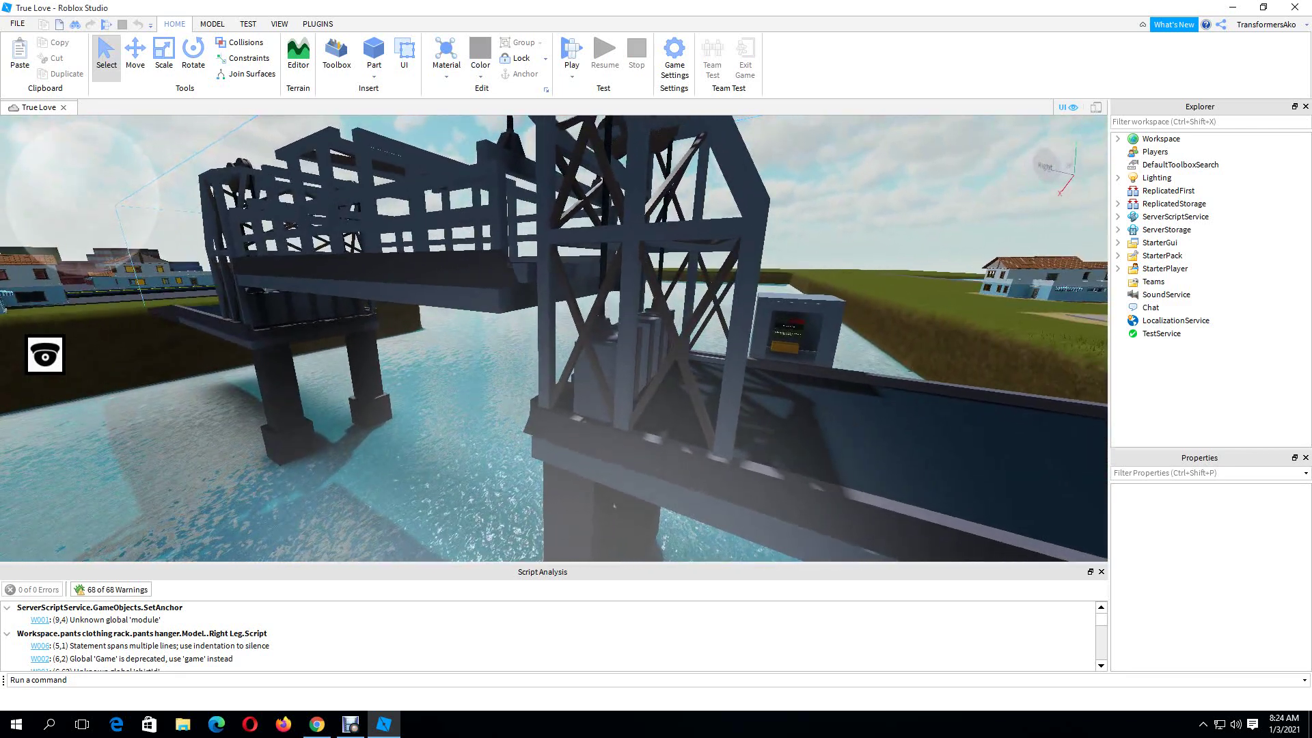
- Examine the grey elevator control booth beside the bridge deck, both its interior panel and its outside
key(d)
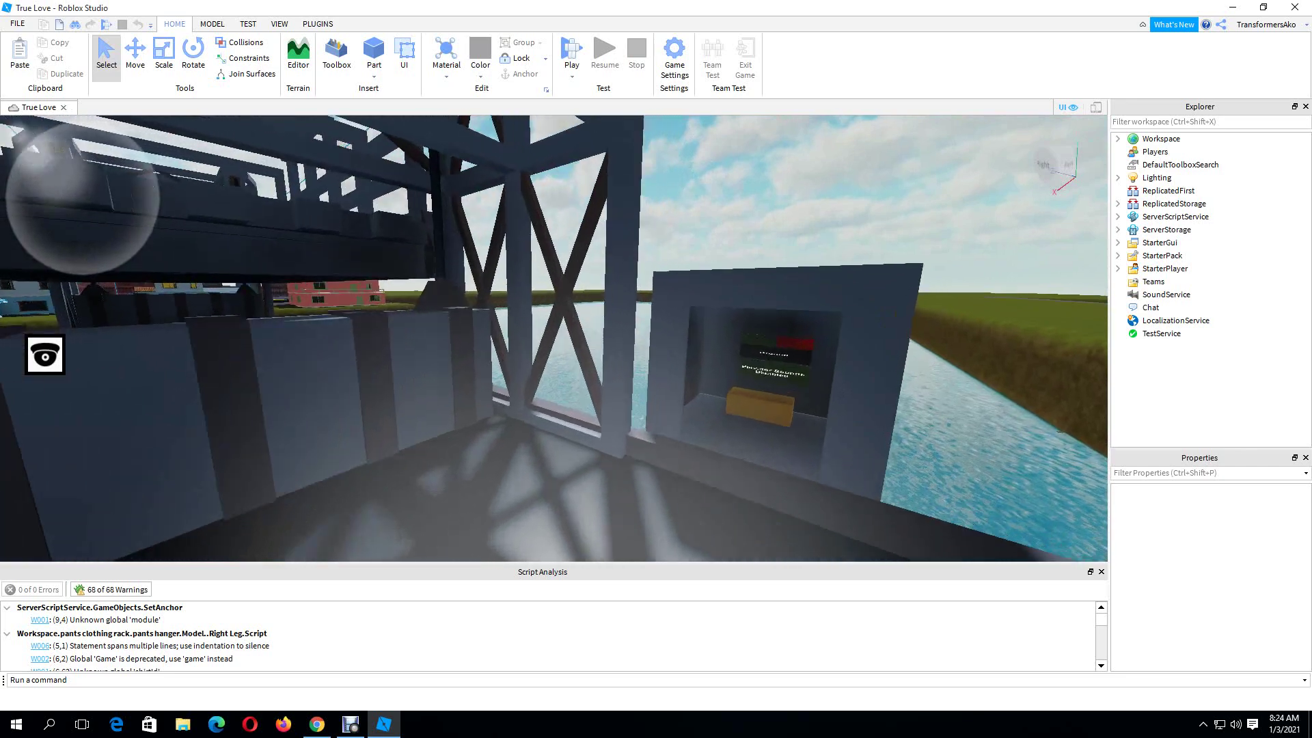
key(w)
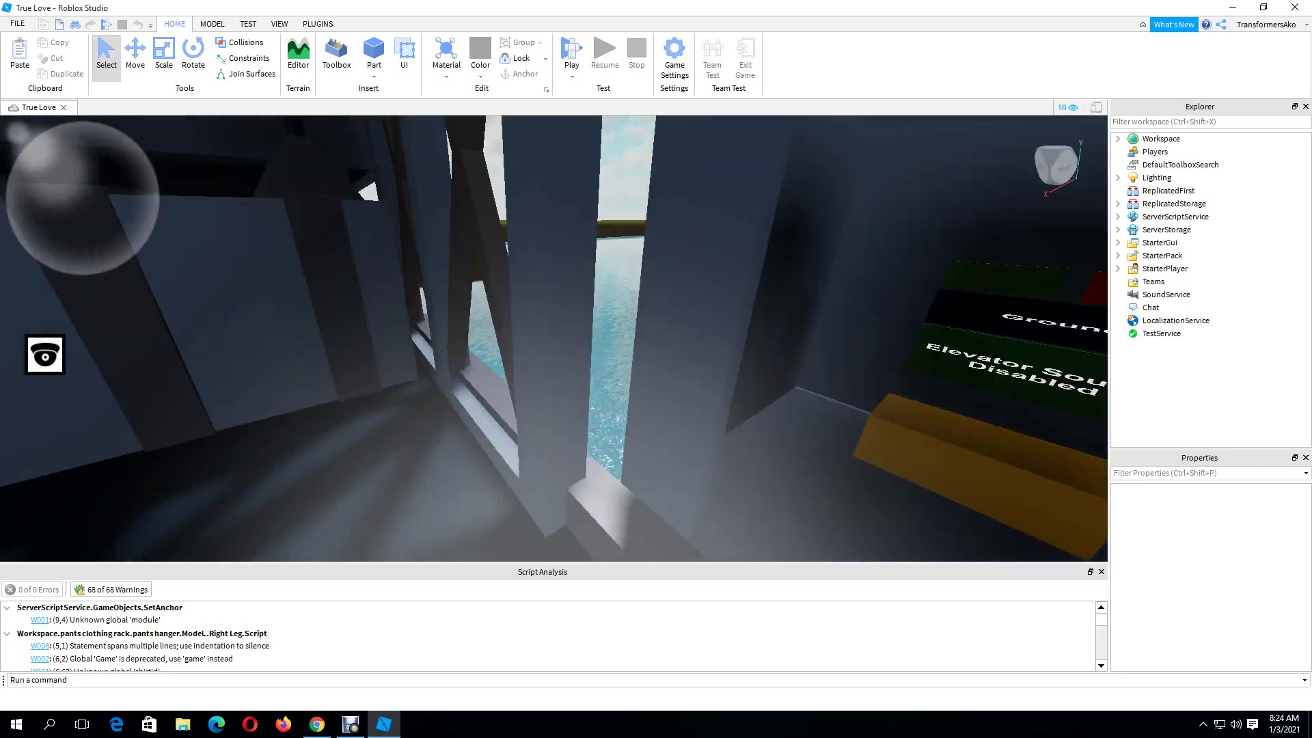
key(s)
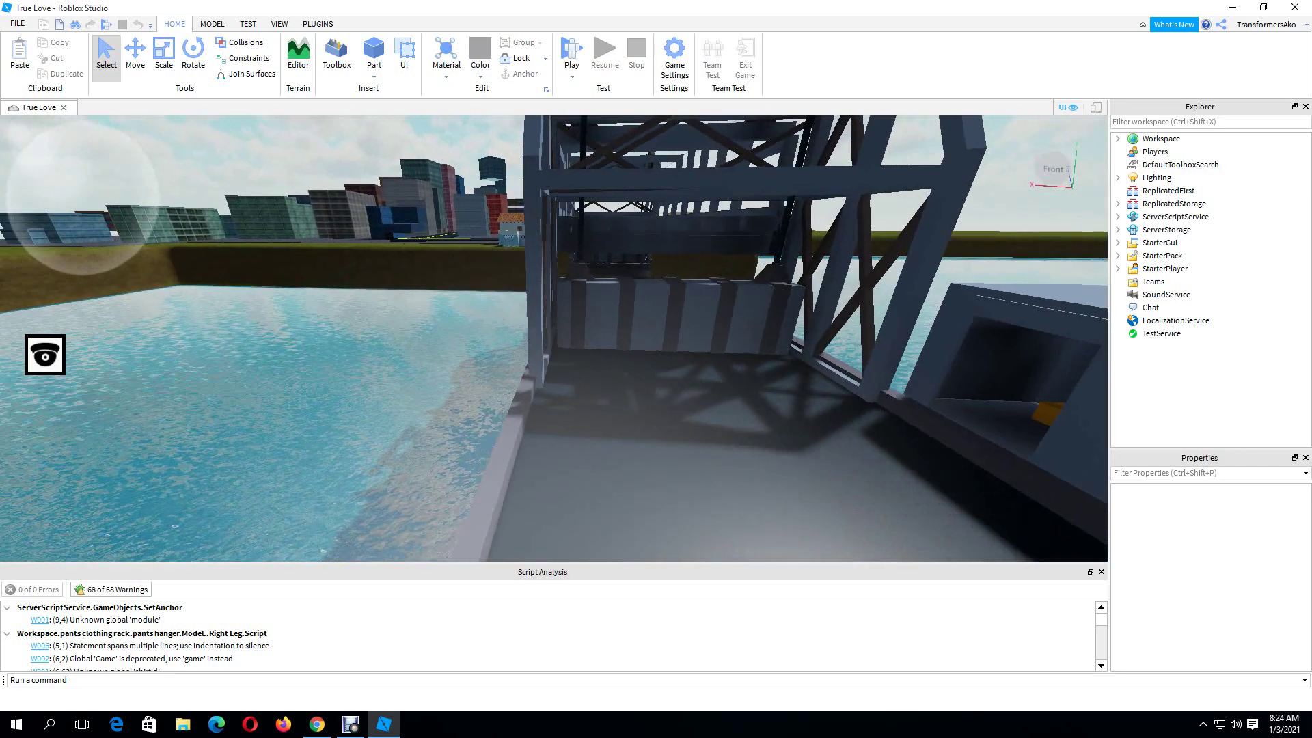
key(s)
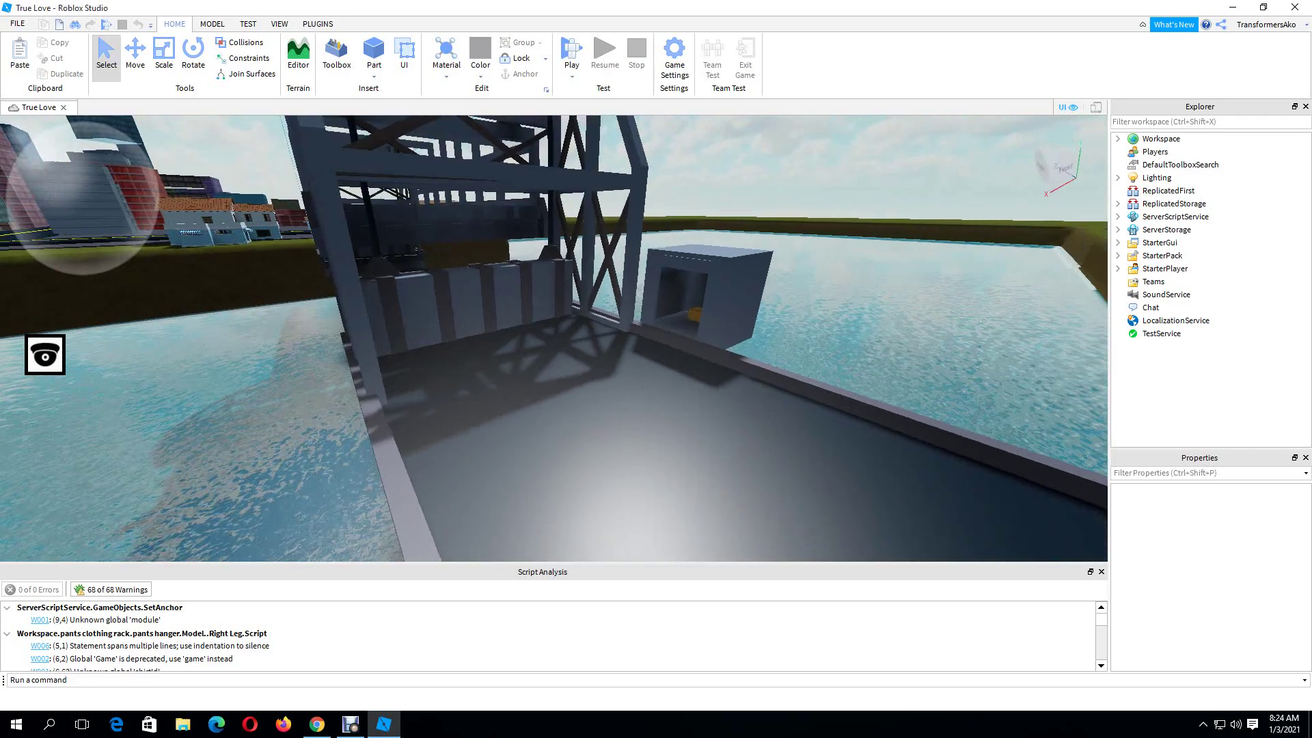
key(w)
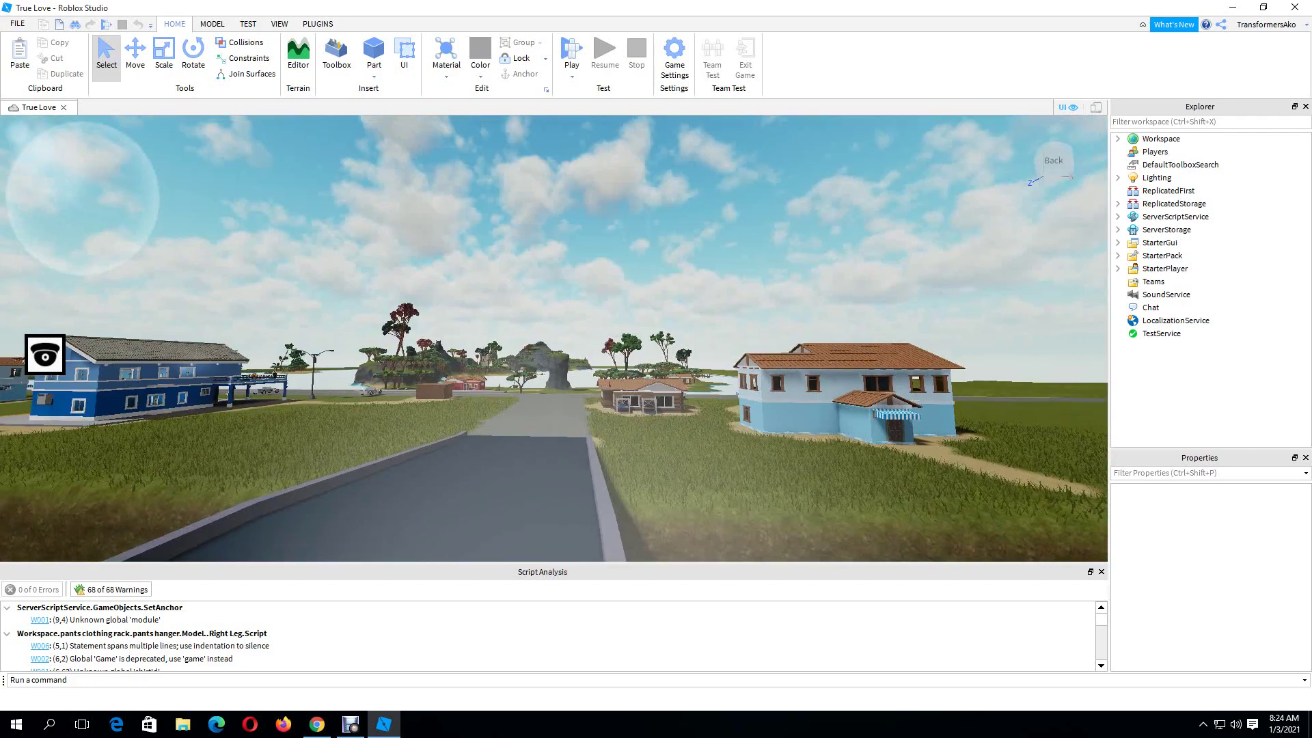
key(w)
key(s)
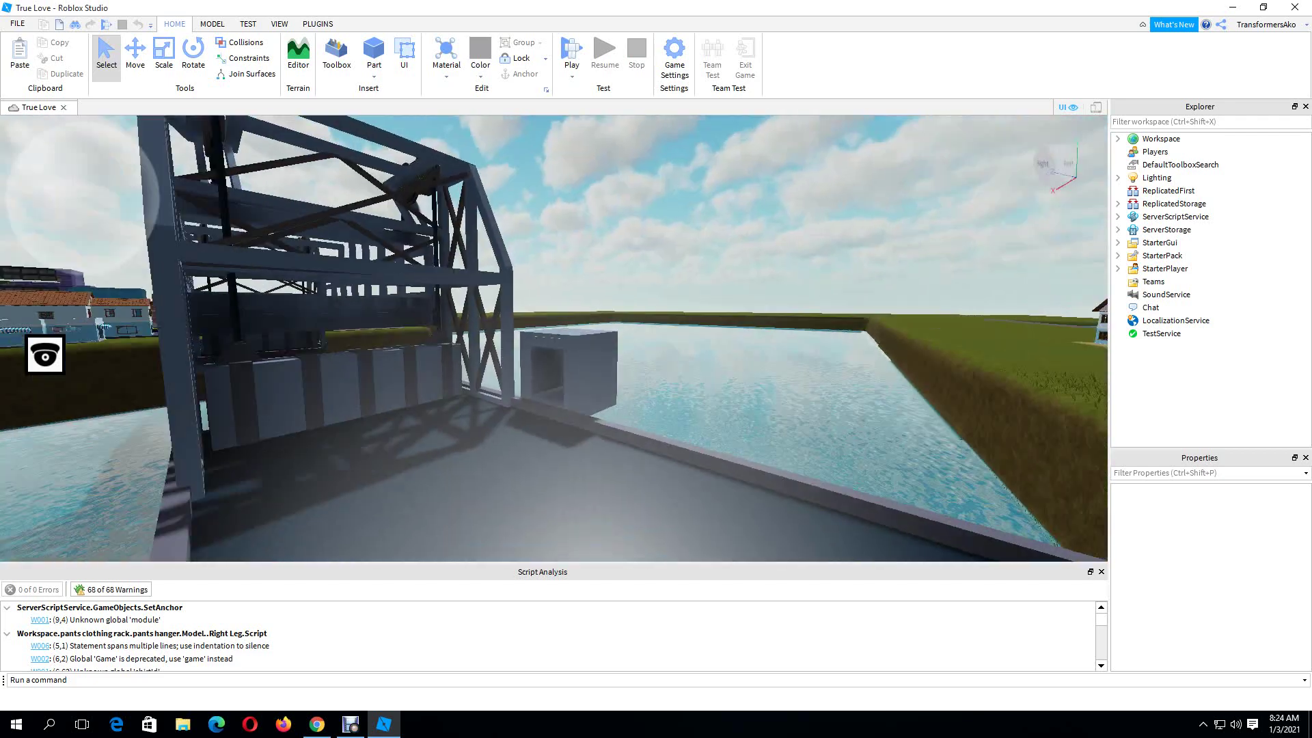
key(d)
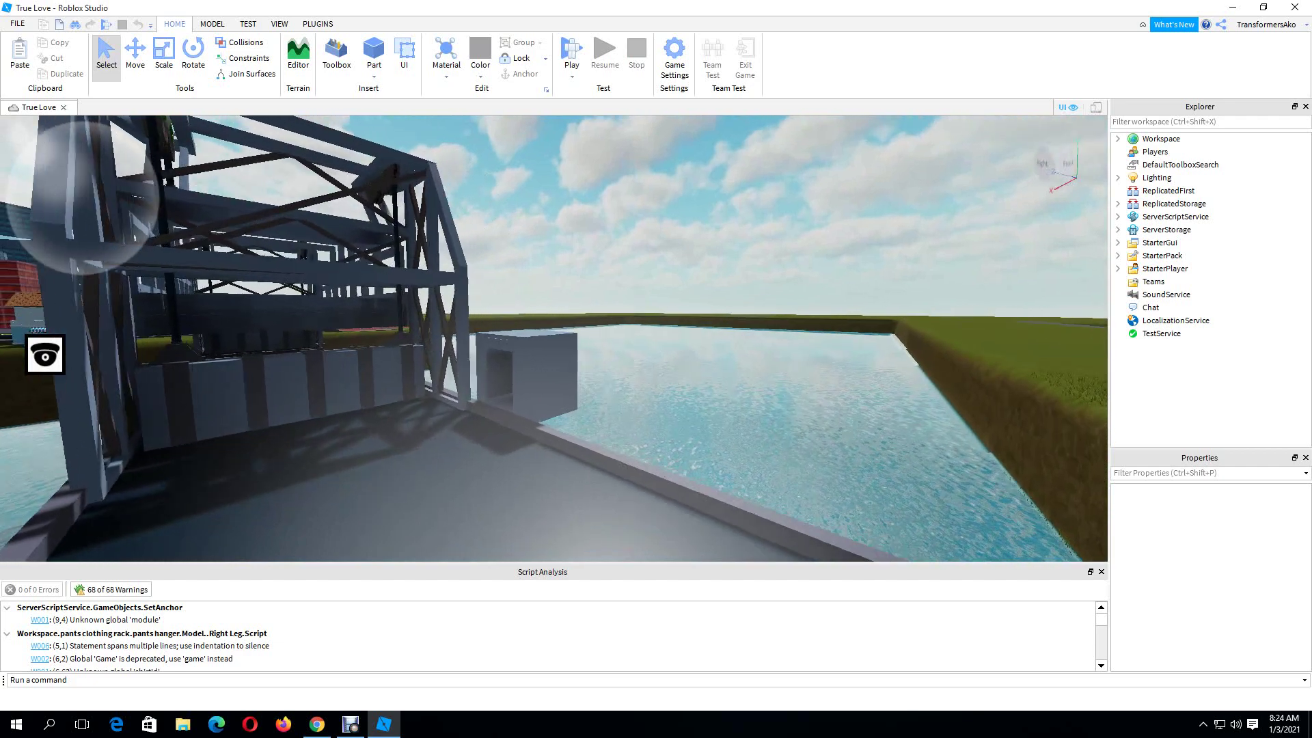
key(d)
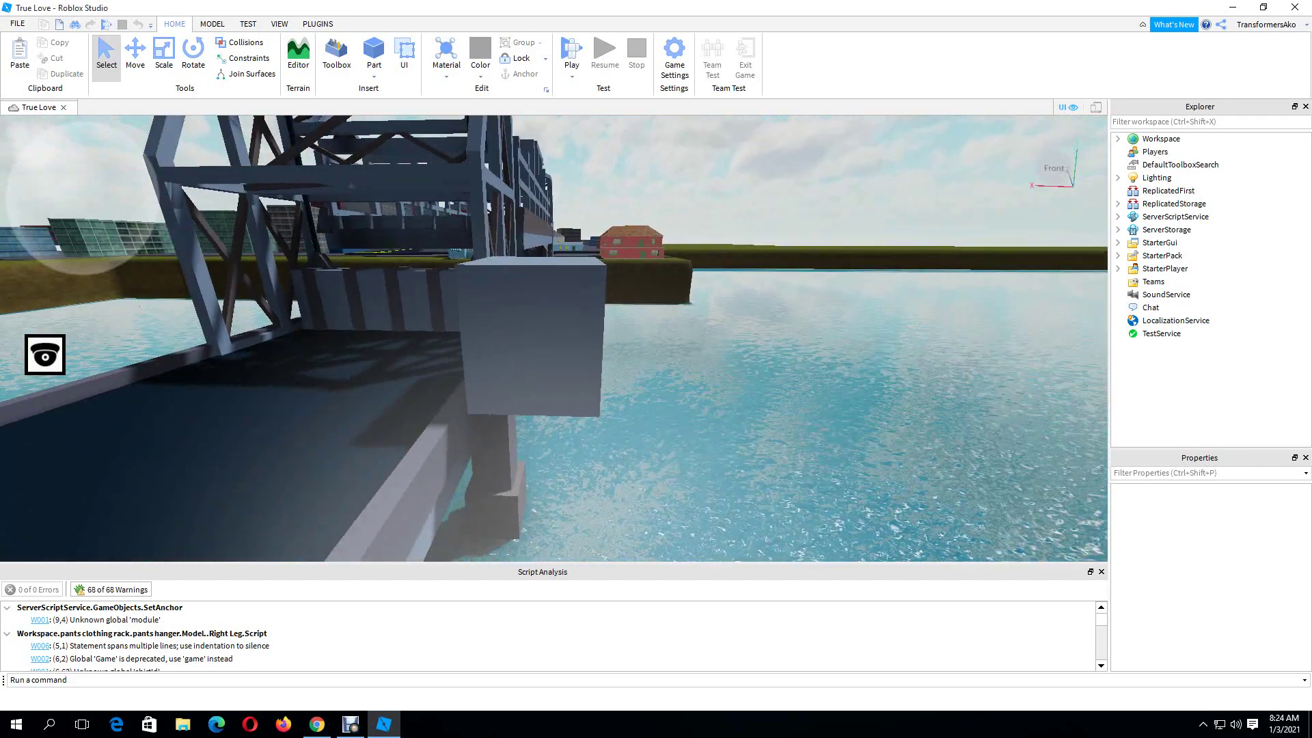
- Select the Bridge model and expand it and its VerticalLiftBridge child in the object hierarchy
click(519, 311)
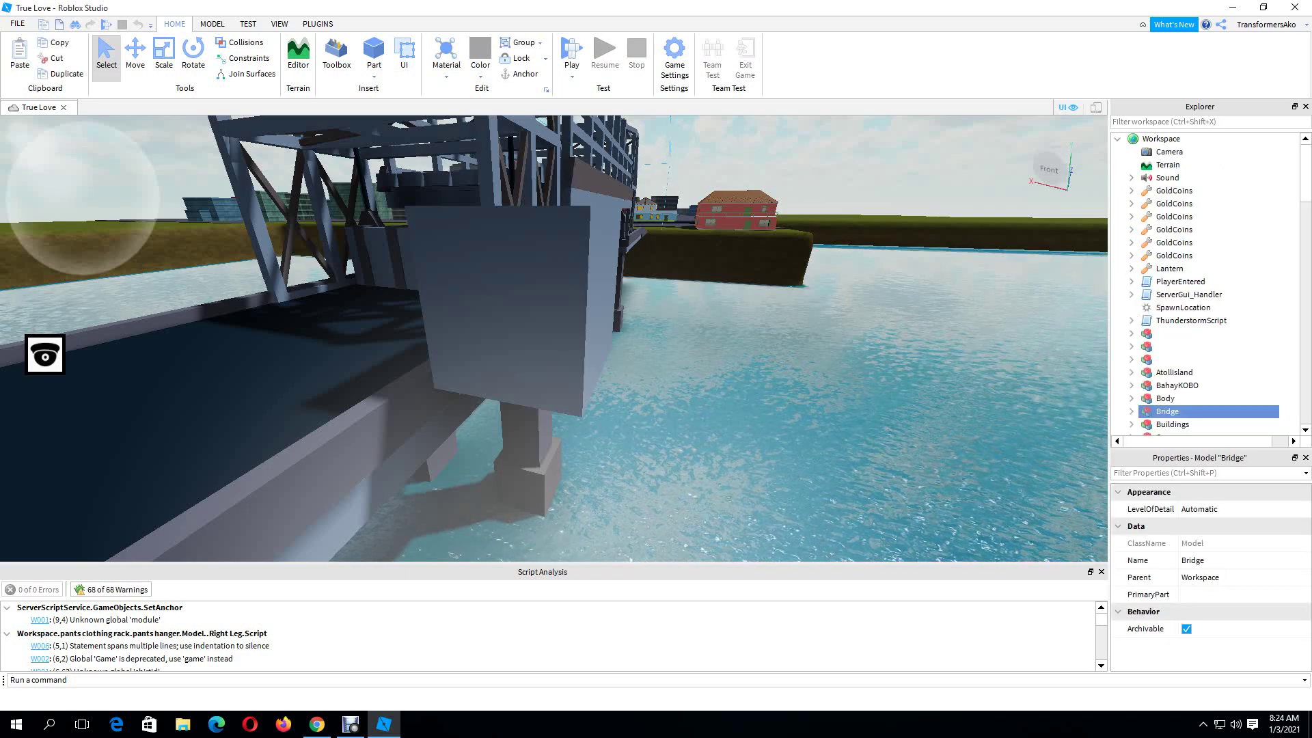
scroll(1213, 318, down, 2)
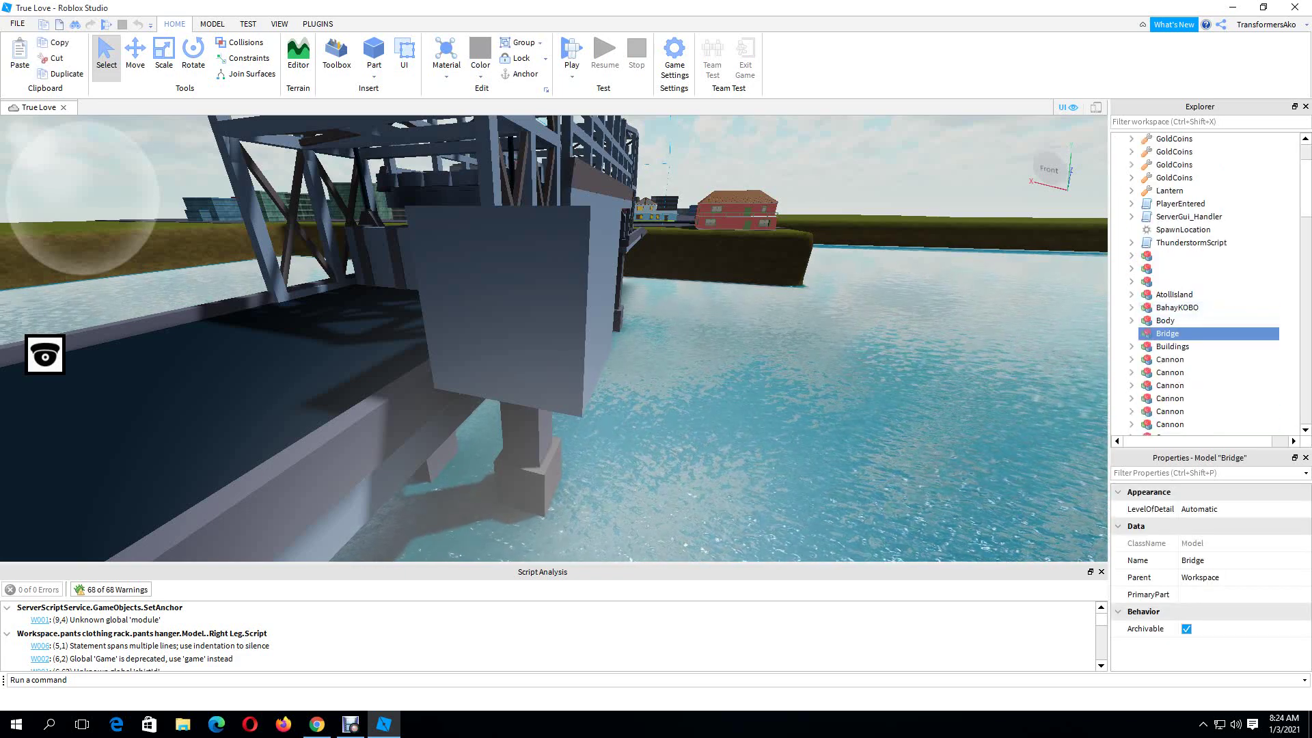
click(1131, 334)
scroll(1213, 301, down, 3)
click(1186, 242)
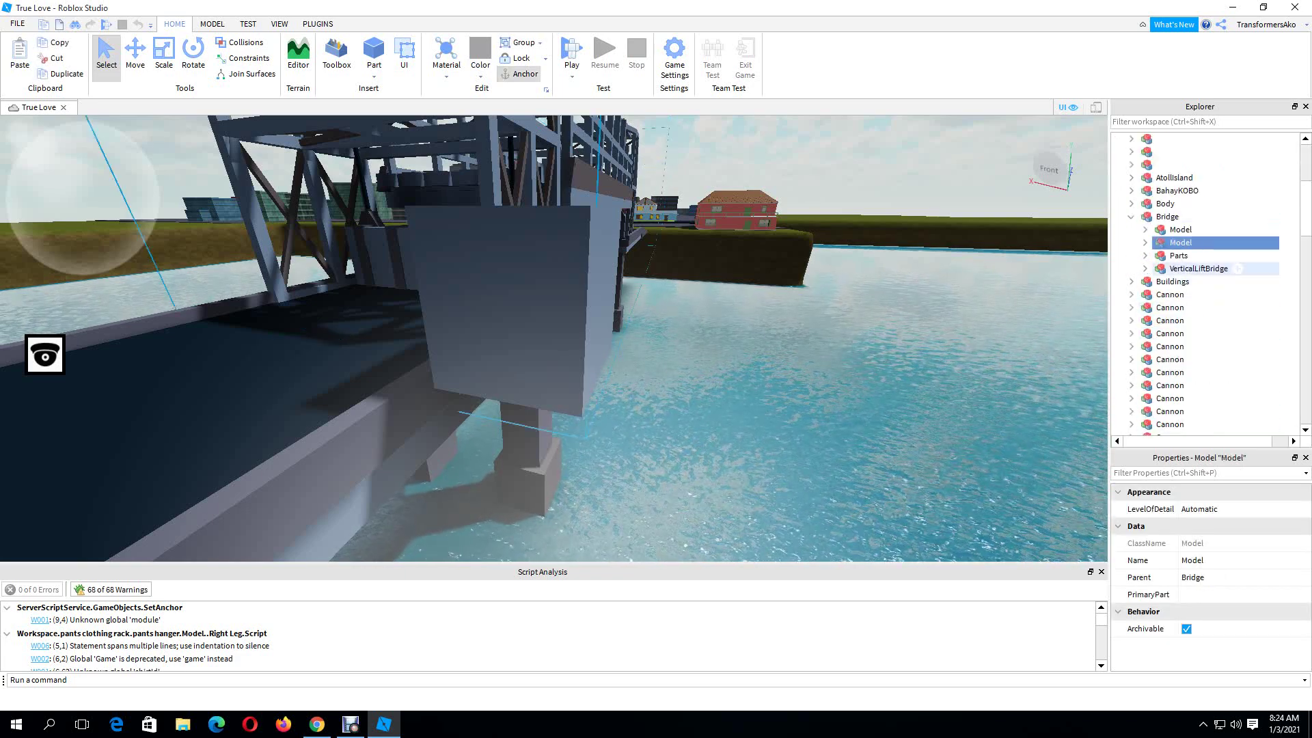
click(1199, 269)
click(1145, 269)
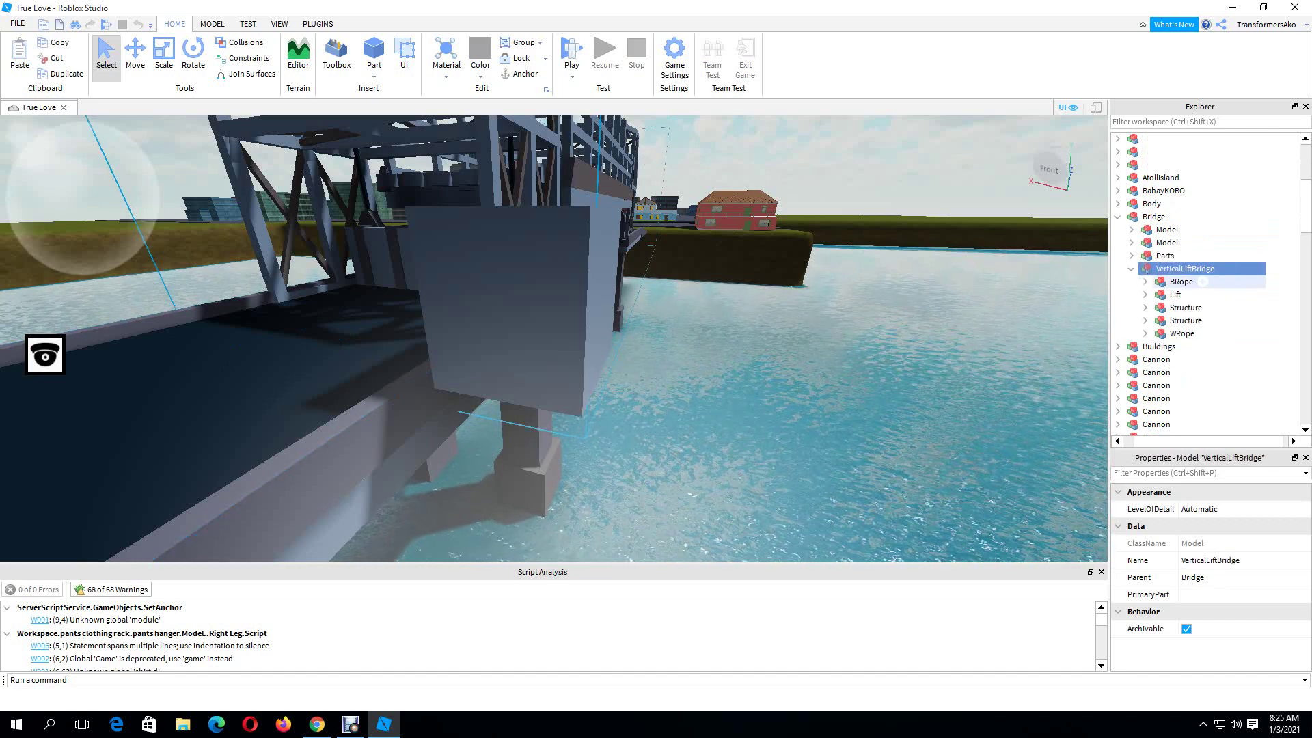
- Select the bridge's Lift, Structure, WRope, Parts and Model children one by one to find the group containing the grey booth
click(1176, 294)
click(1186, 307)
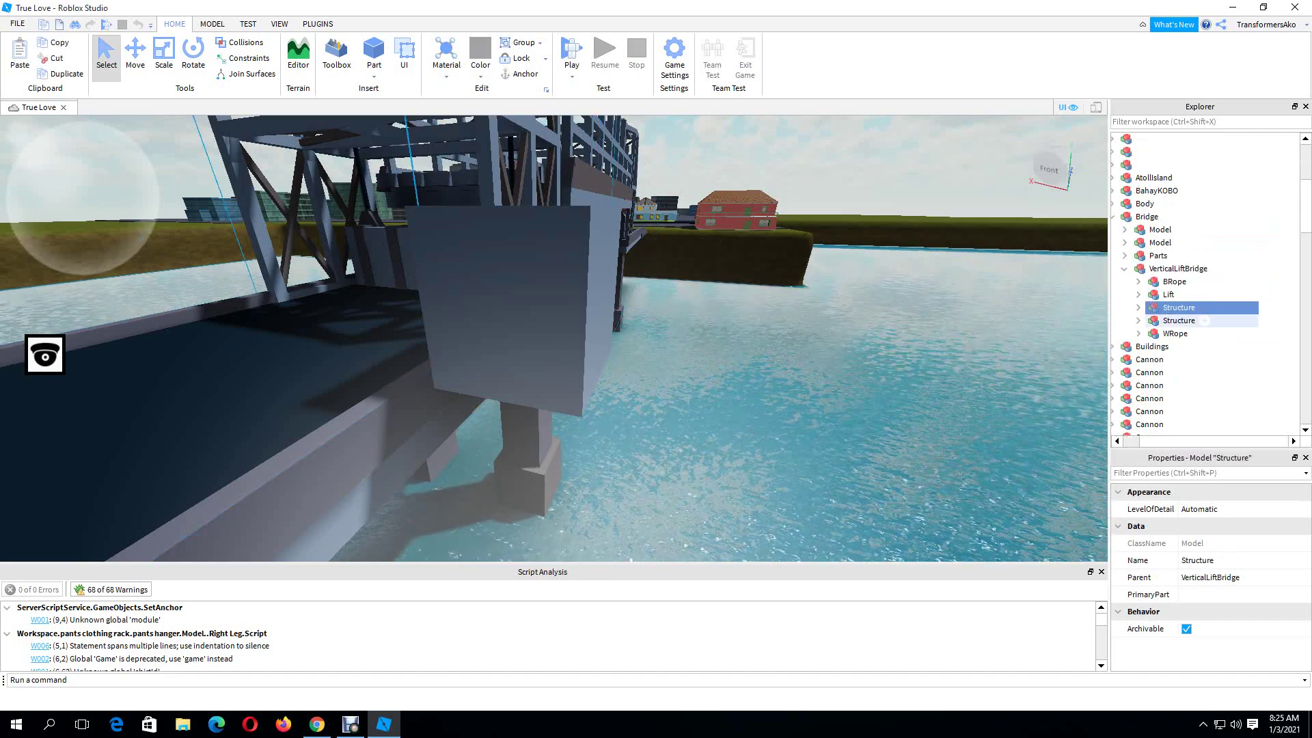
click(1189, 320)
click(1189, 334)
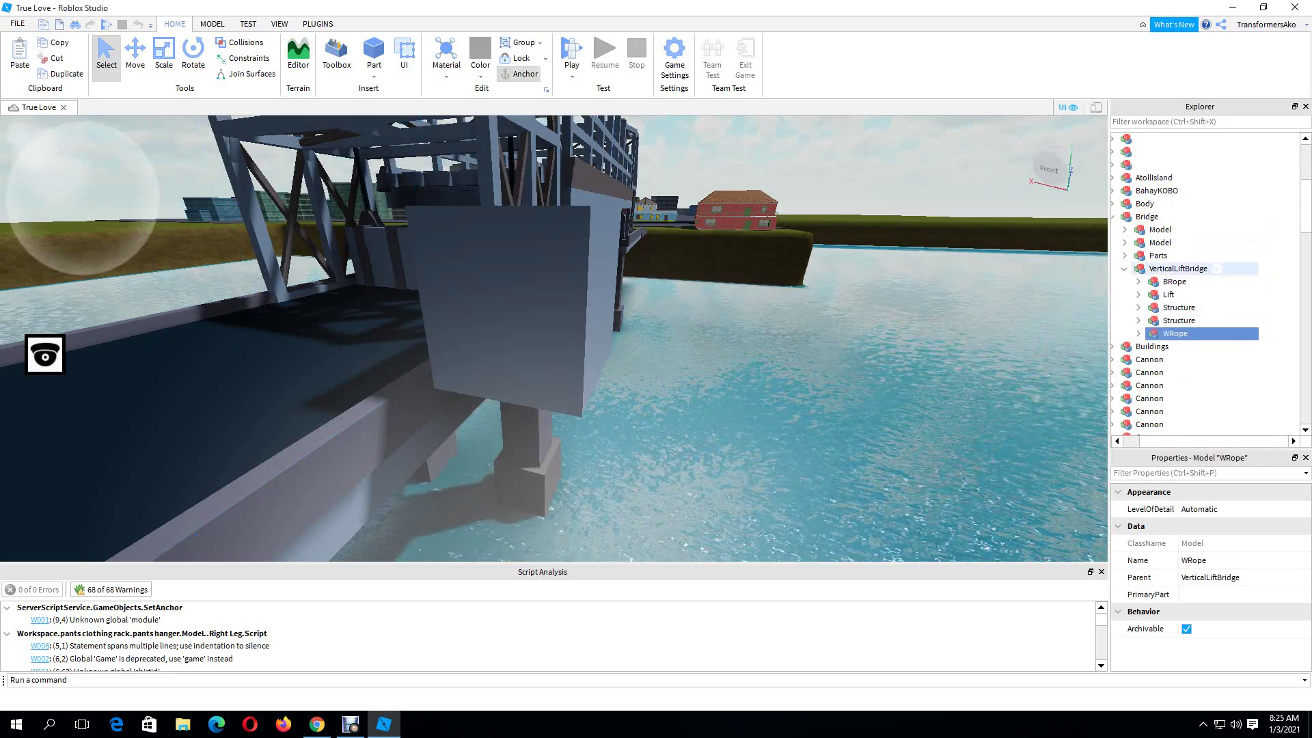
click(1189, 256)
click(1189, 243)
click(1189, 230)
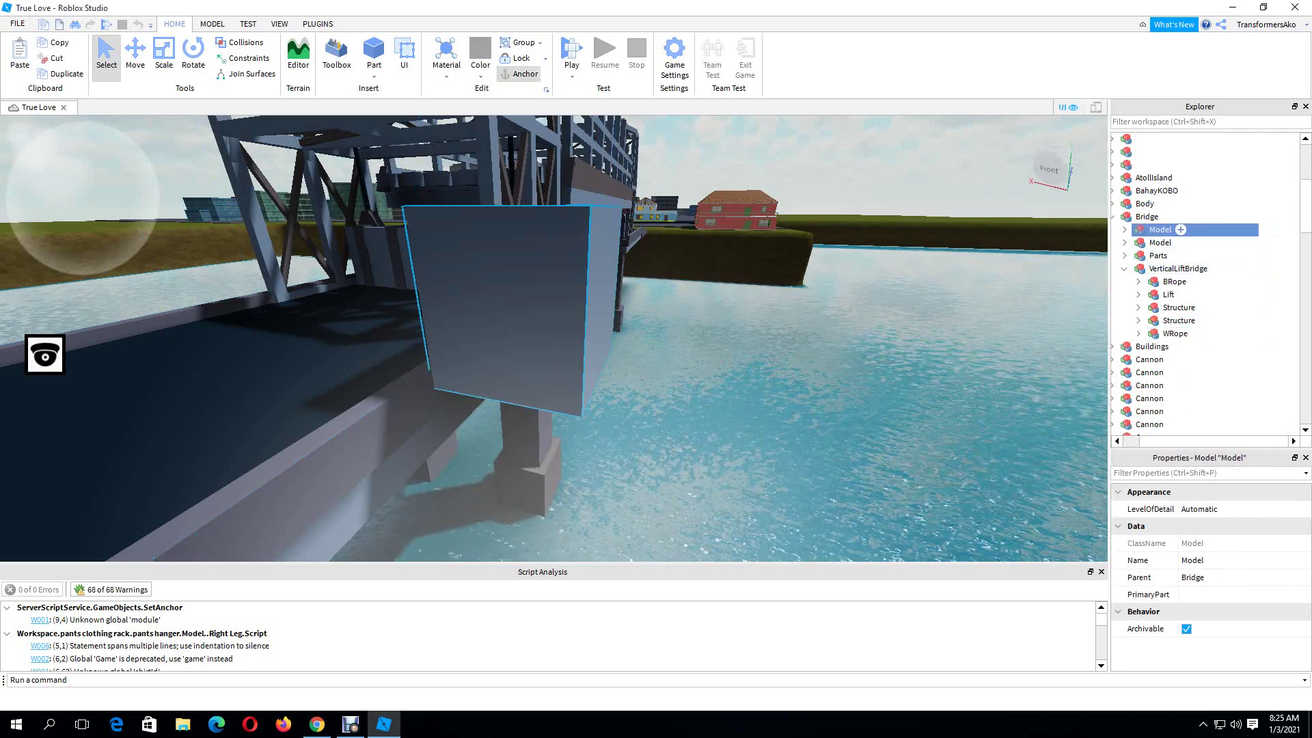
- Expand the booth's Model group and select several of its CorrodedMetal parts in turn to identify the outer wall facing the water
click(1131, 229)
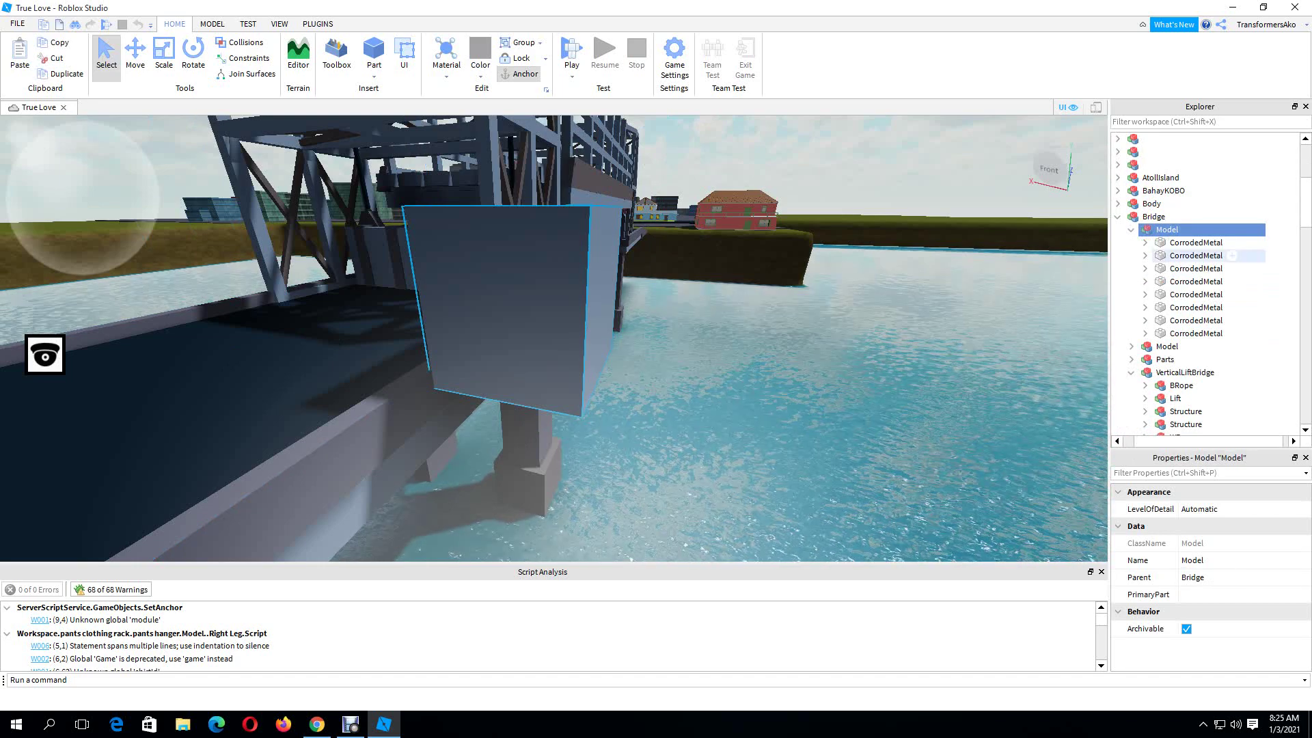
click(1192, 242)
click(1192, 255)
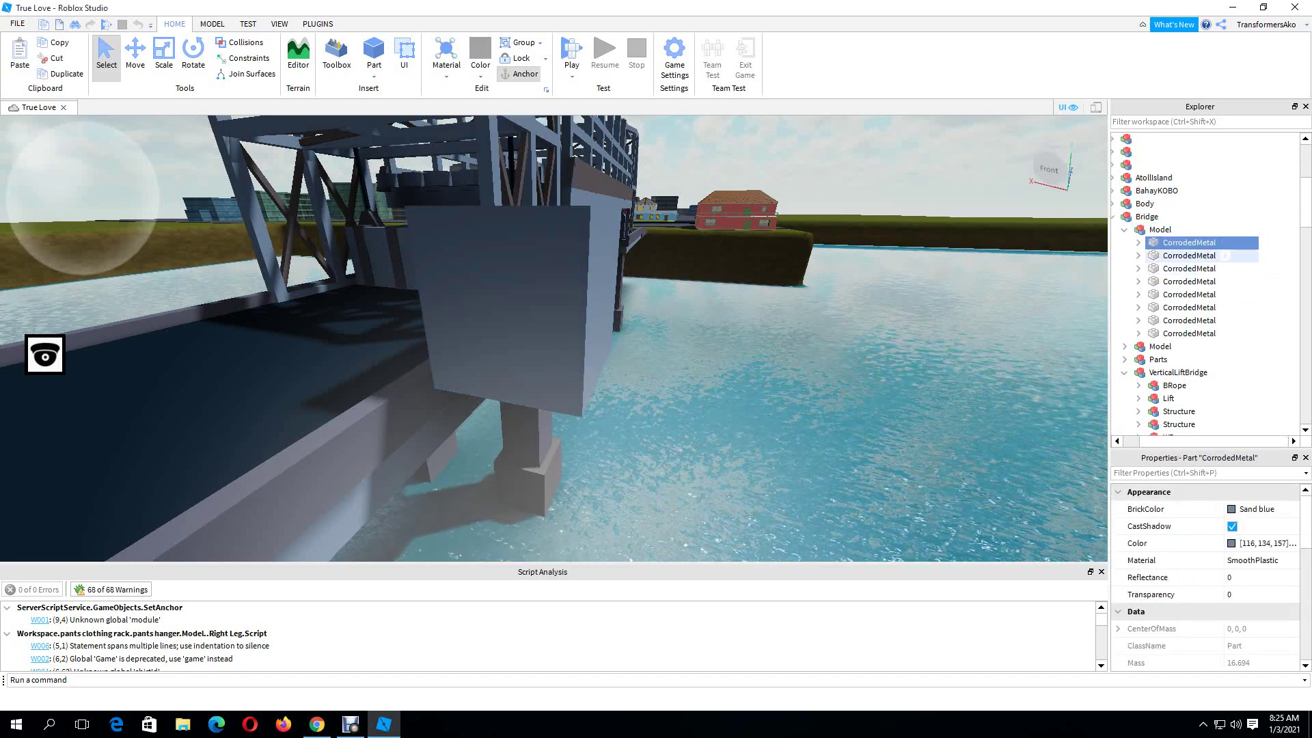
drag(1281, 240, 1223, 323)
click(1223, 332)
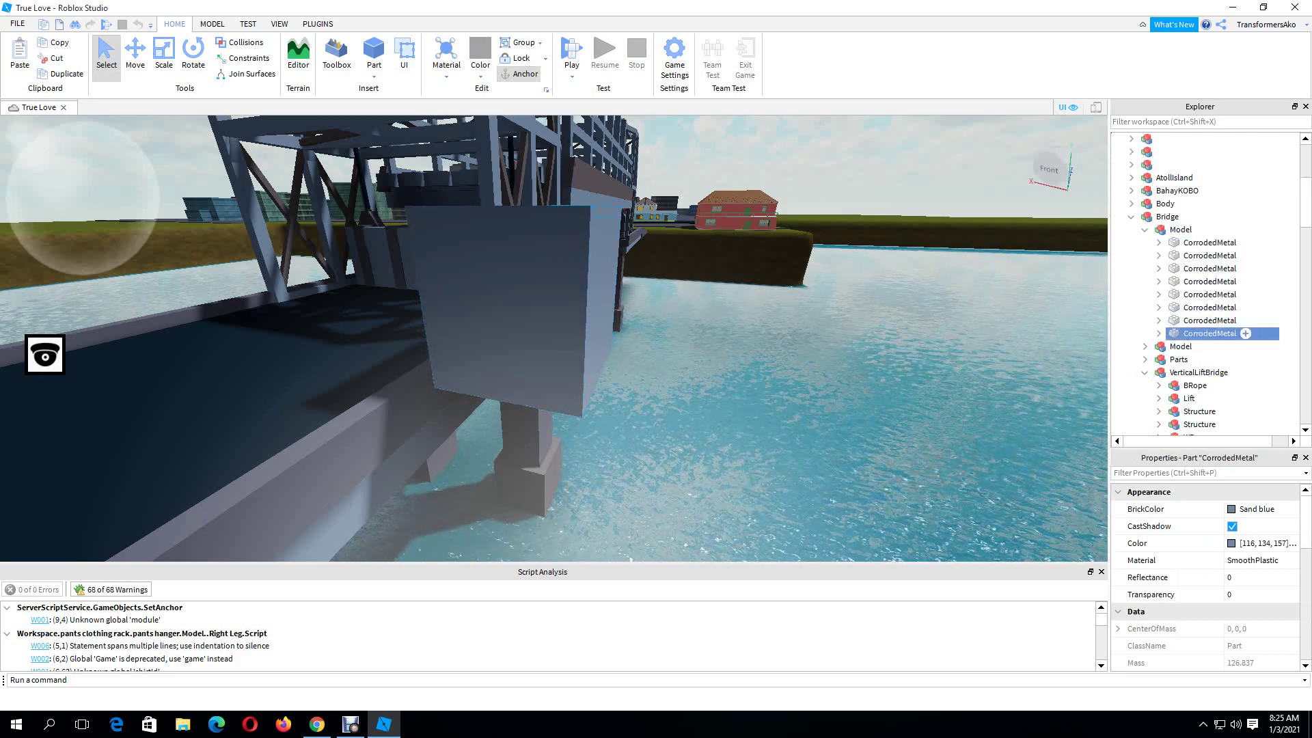
click(1226, 320)
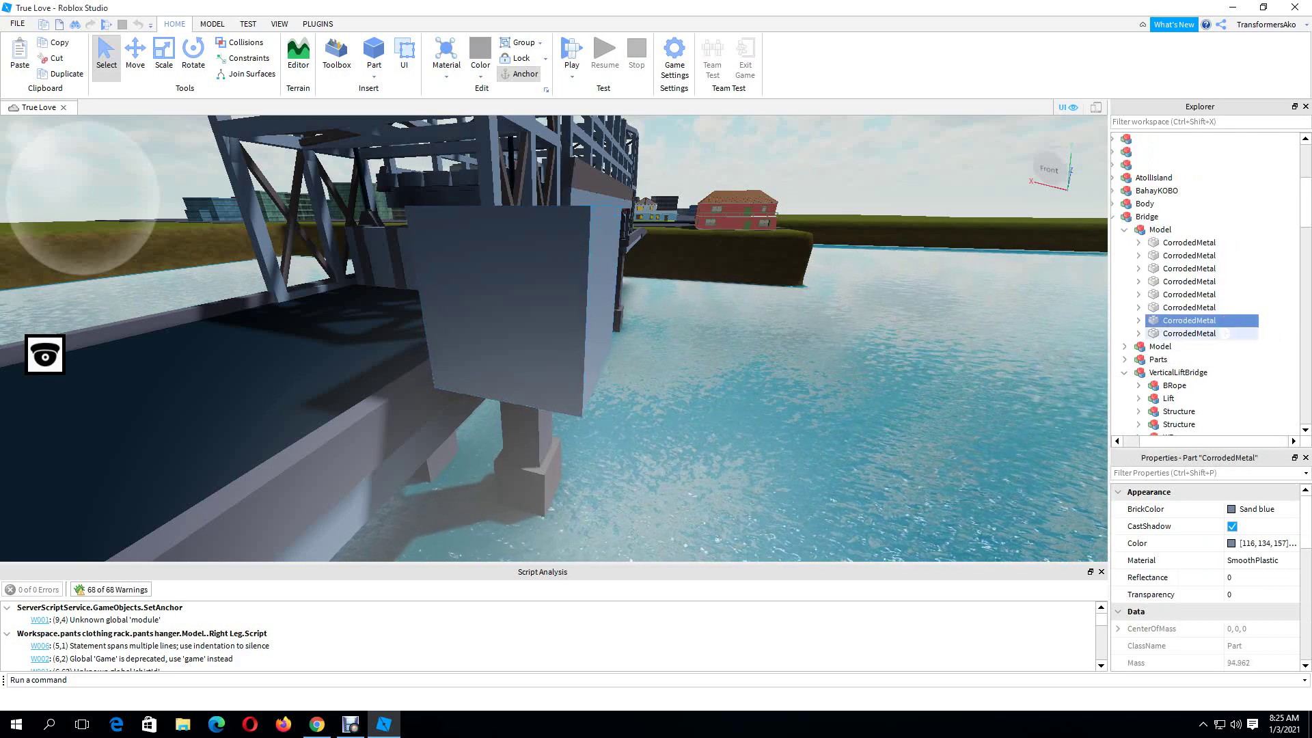
click(164, 54)
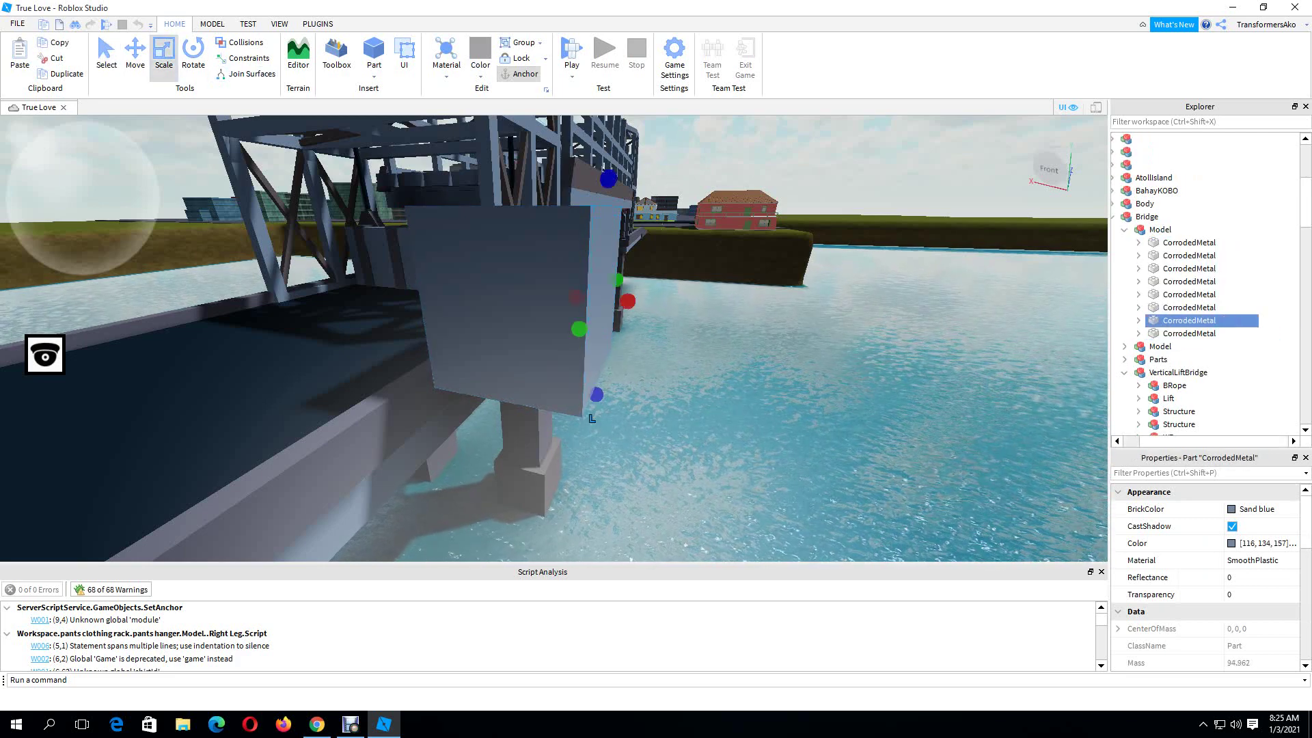
right_drag(615, 314, 533, 356)
key(s)
key(d)
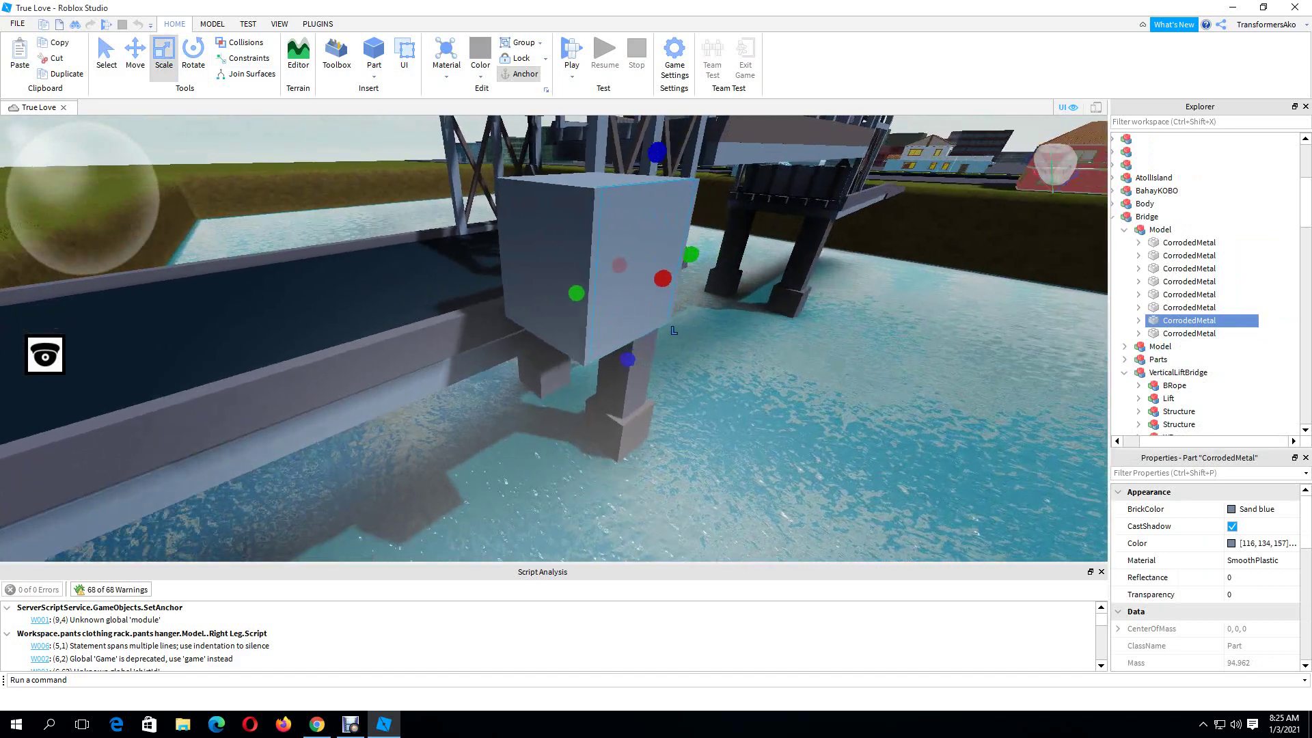
- Insert a TrussPart into the Model group that contains the booth's CorrodedMetal parts
click(1159, 230)
right_click(1159, 230)
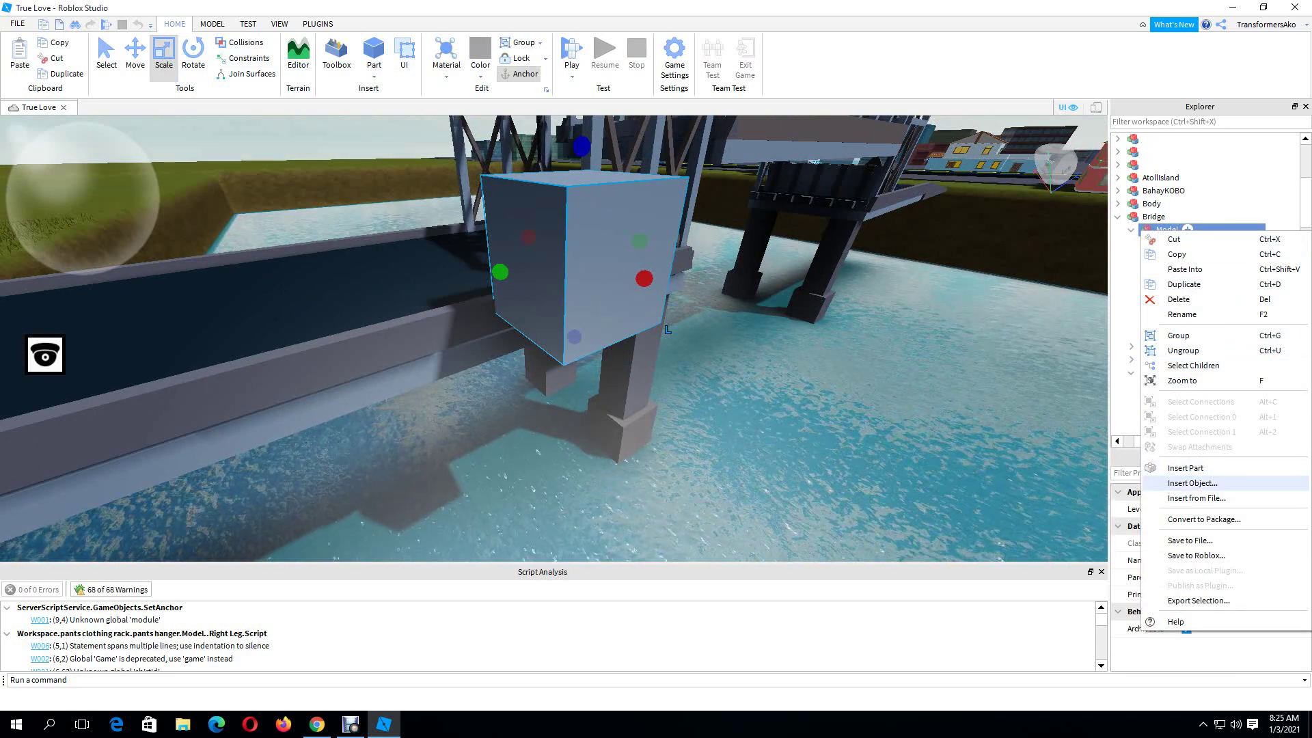
click(1192, 483)
scroll(1188, 368, down, 10)
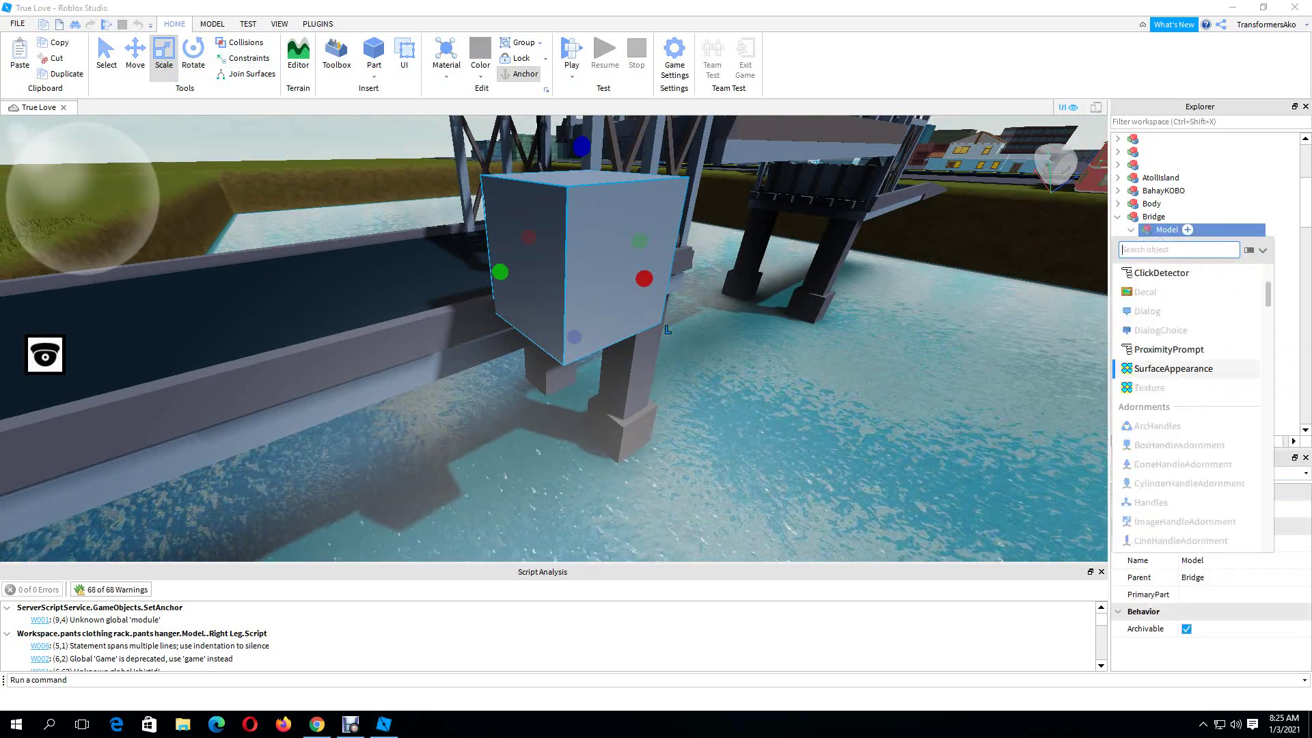
scroll(1189, 368, down, 3)
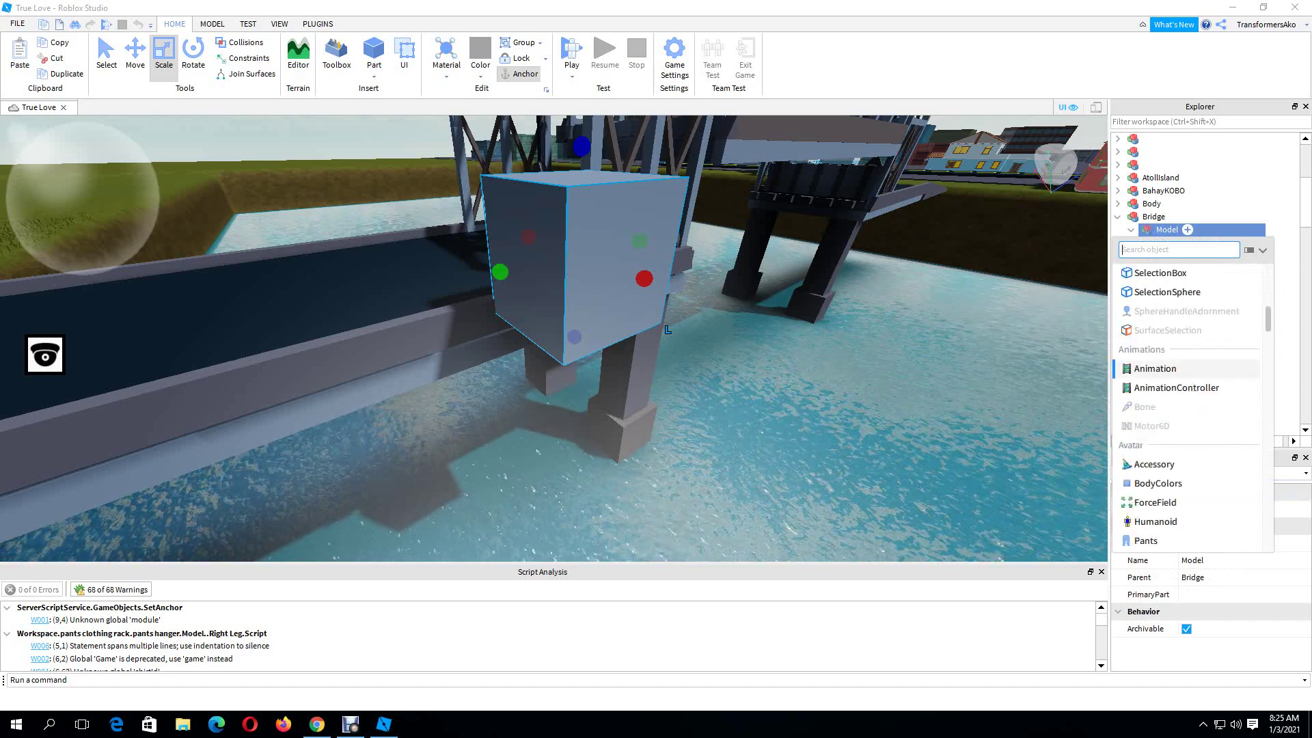
scroll(1189, 369, down, 8)
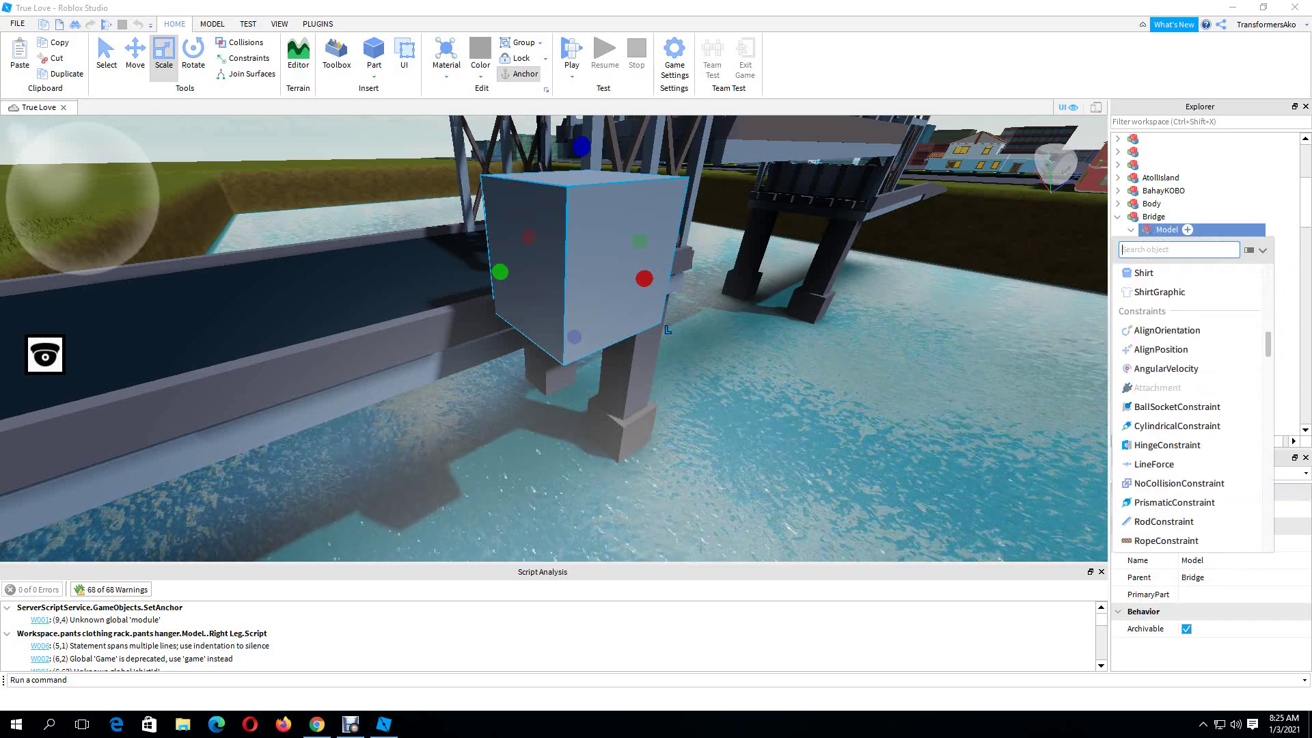
scroll(1189, 369, down, 9)
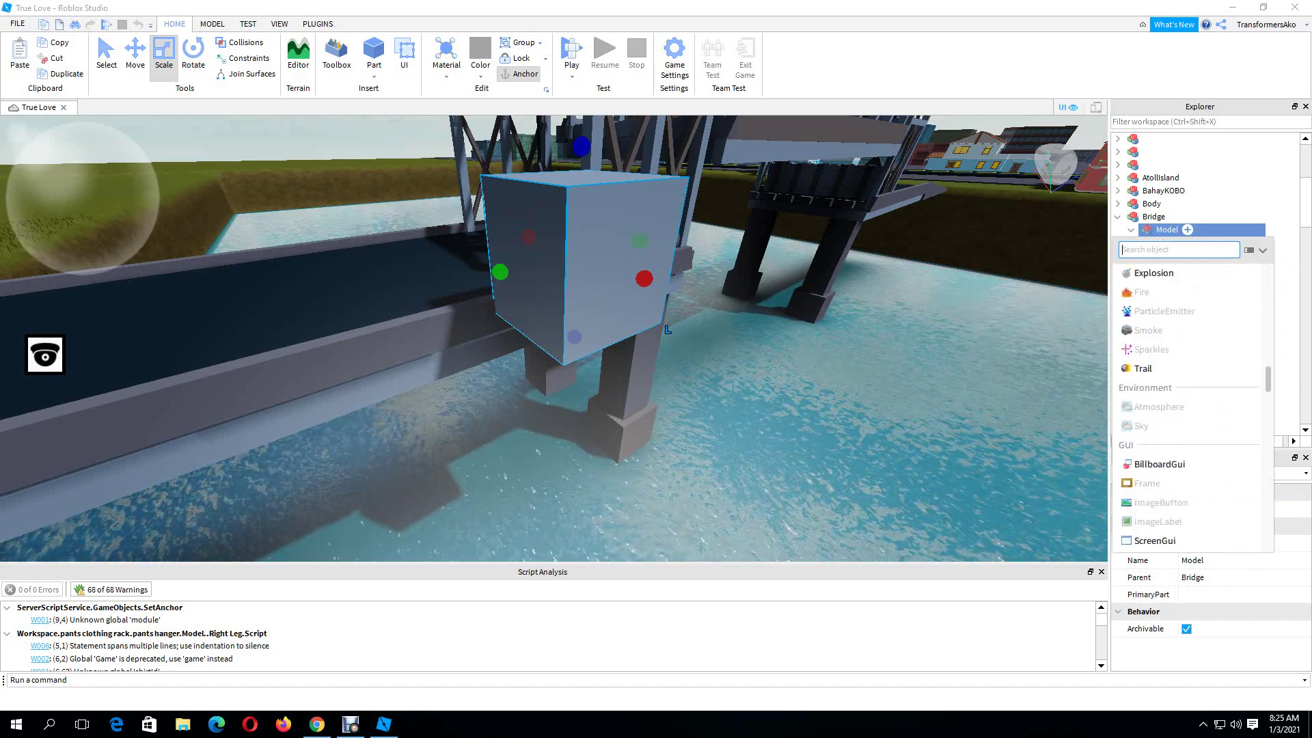
scroll(1189, 368, down, 3)
scroll(1189, 368, down, 6)
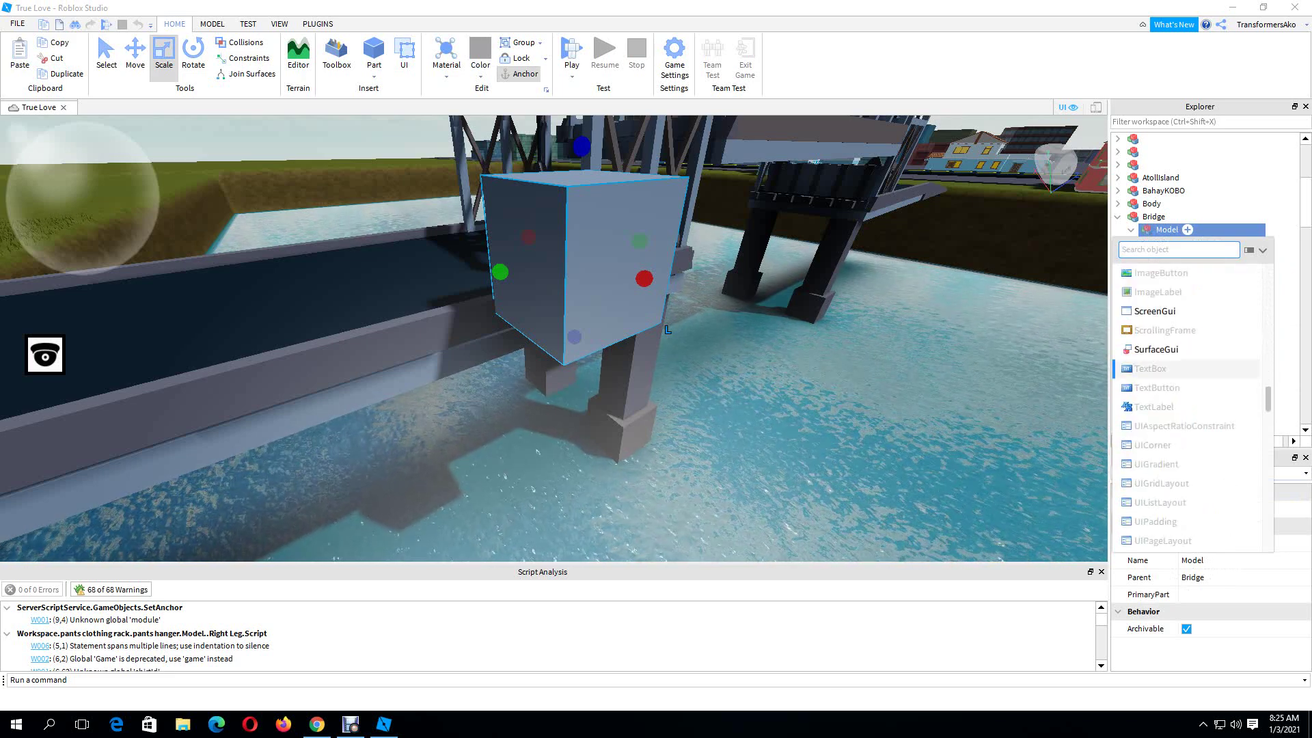
scroll(1188, 369, down, 3)
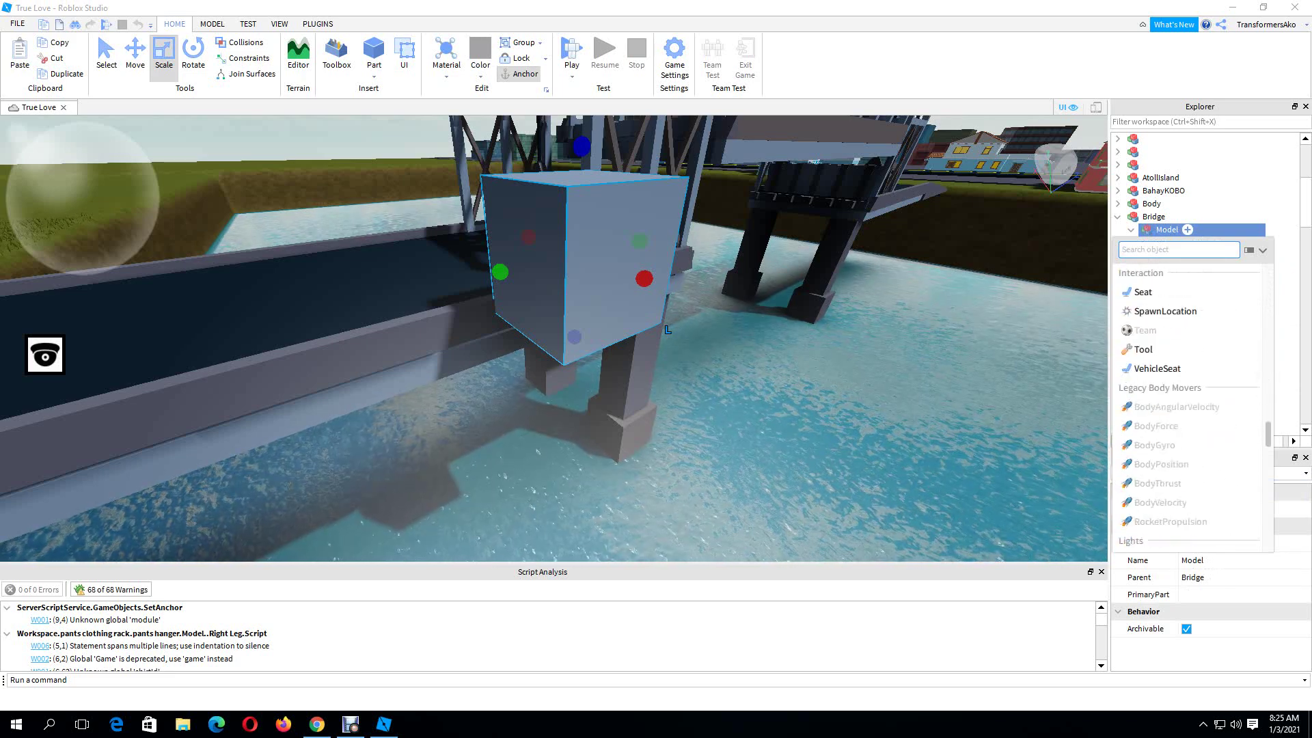
scroll(1189, 369, down, 6)
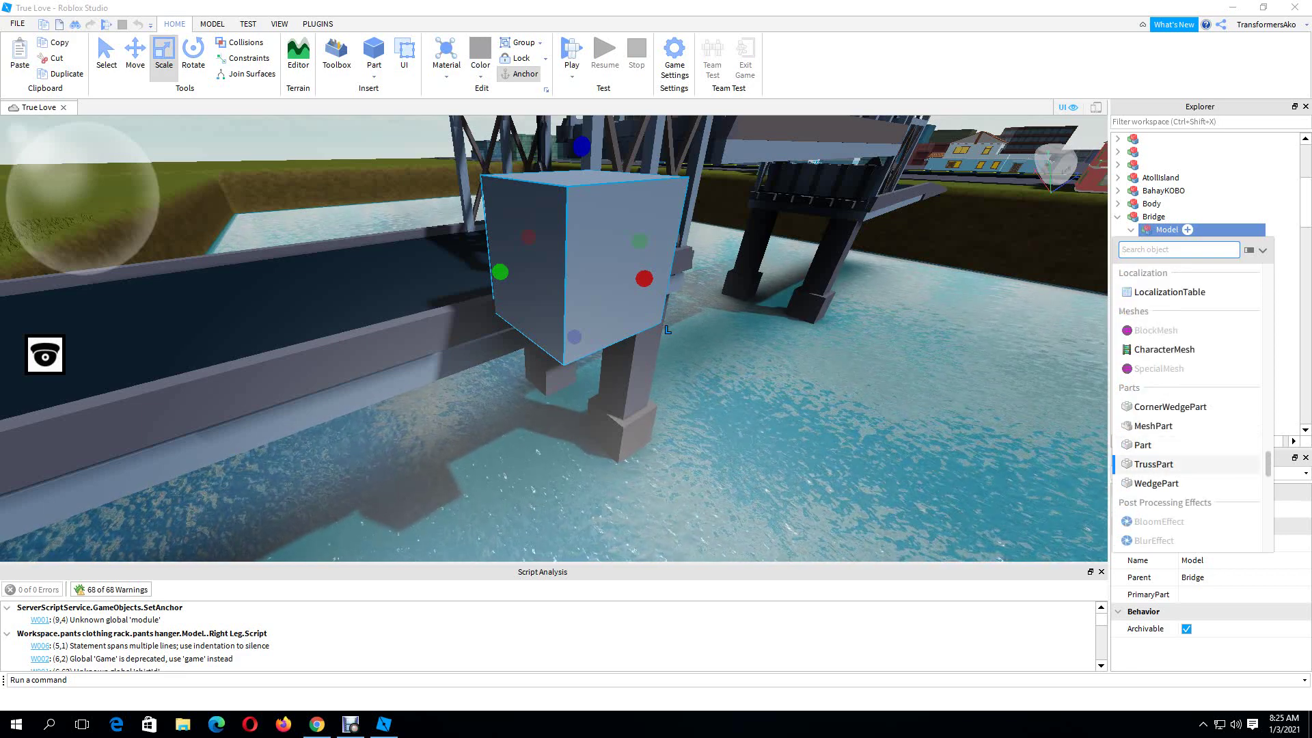
click(1162, 464)
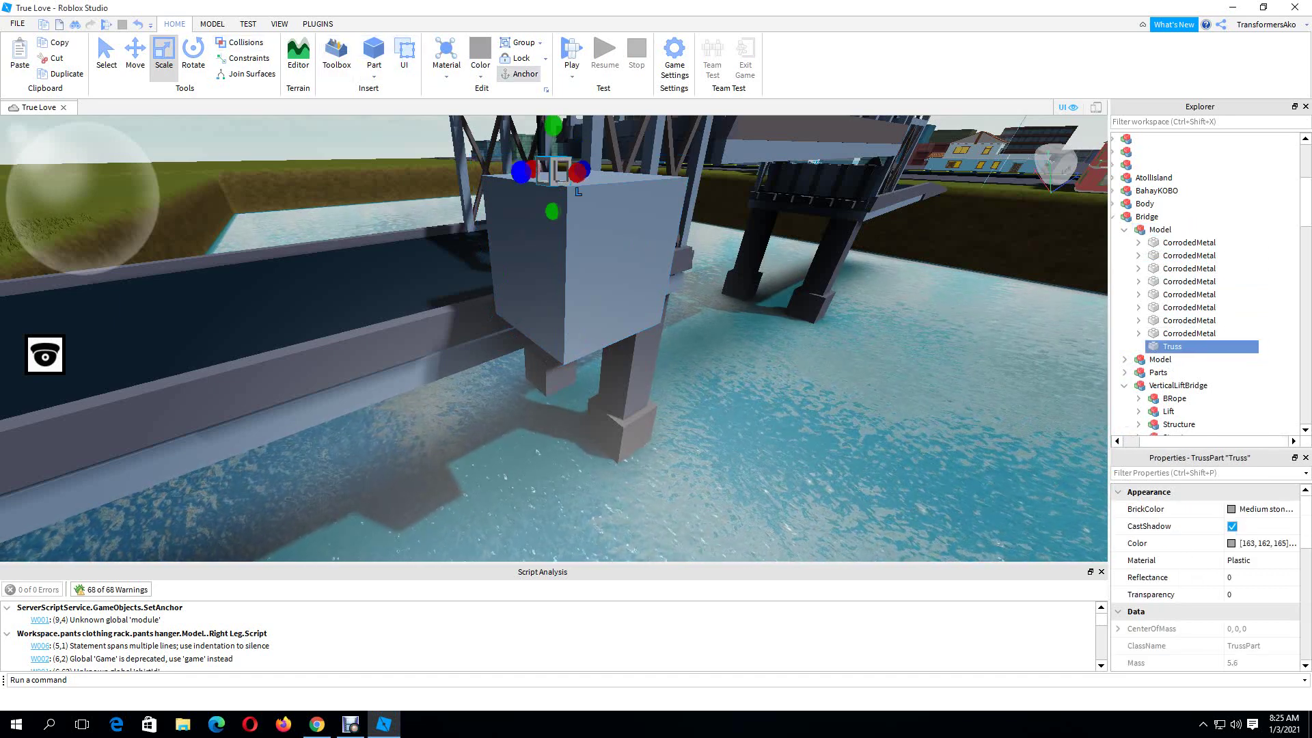
- Set the truss's material to Corroded Metal and stretch it downward to about the full height of the booth
click(446, 61)
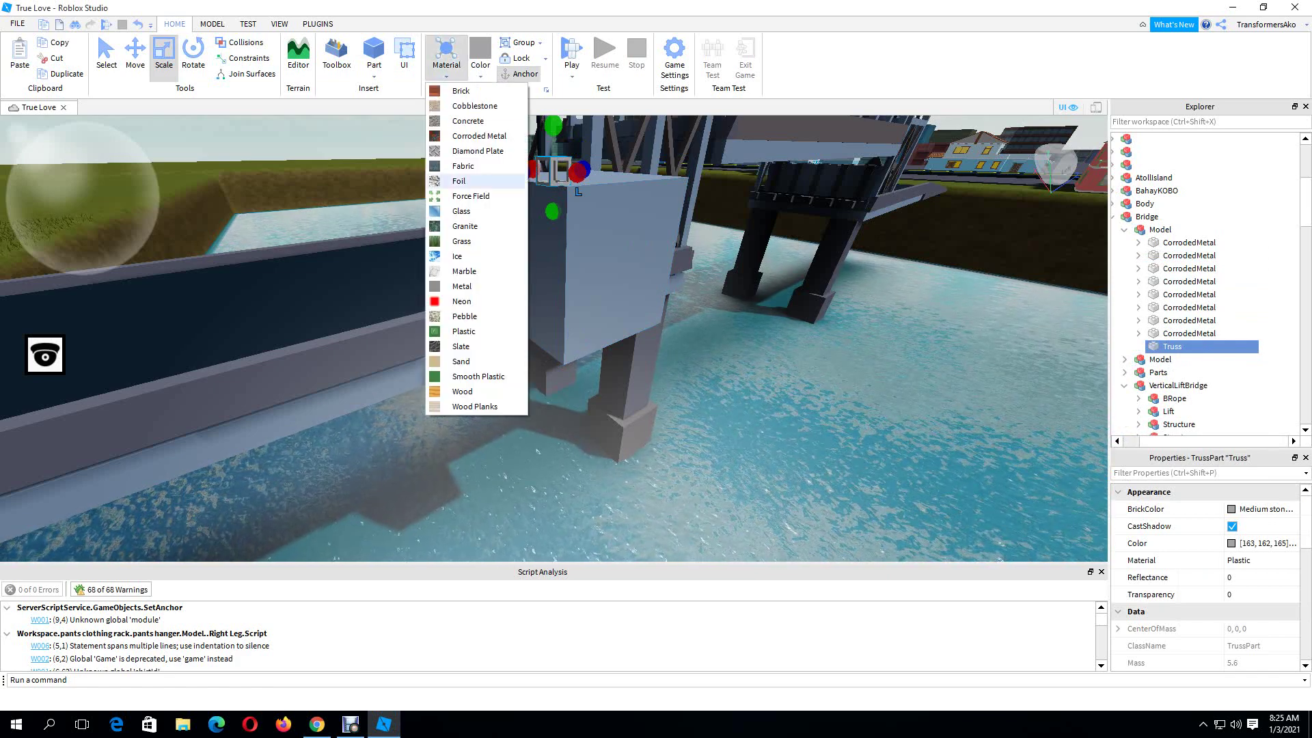
click(478, 135)
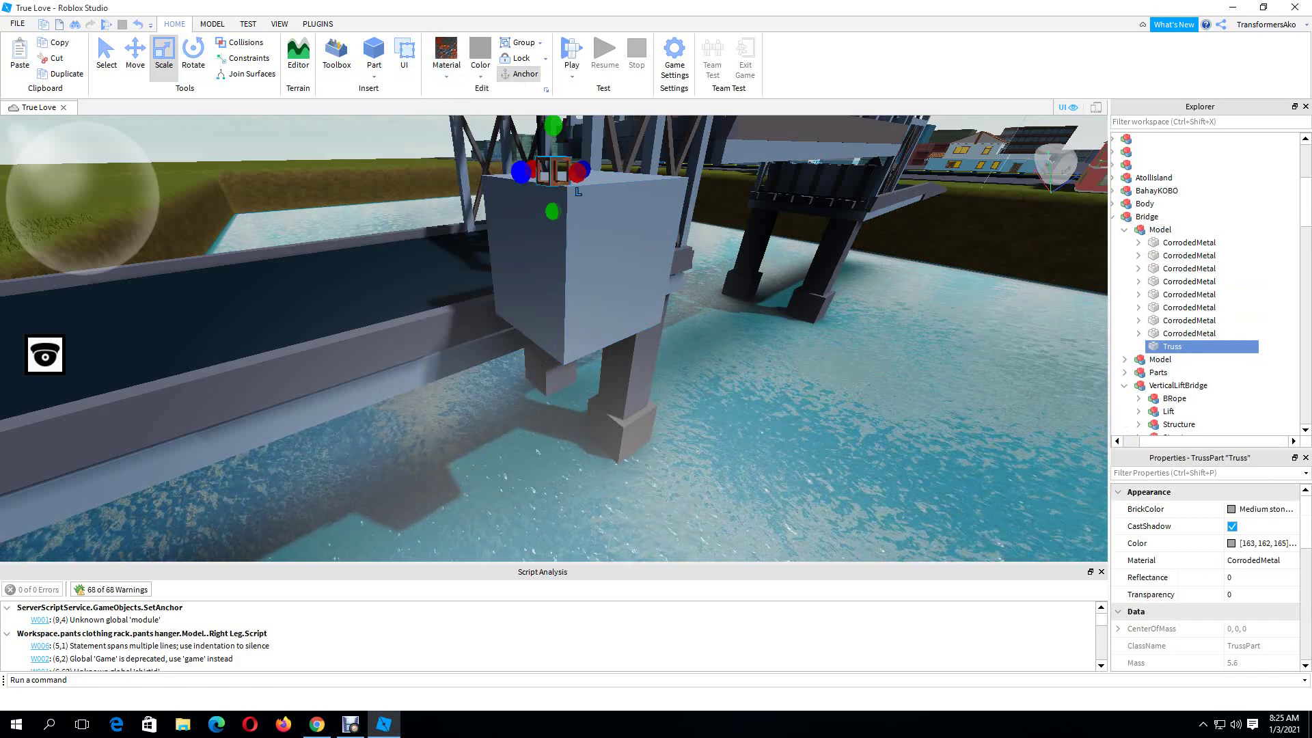
drag(552, 211, 553, 374)
key(ctrl+2)
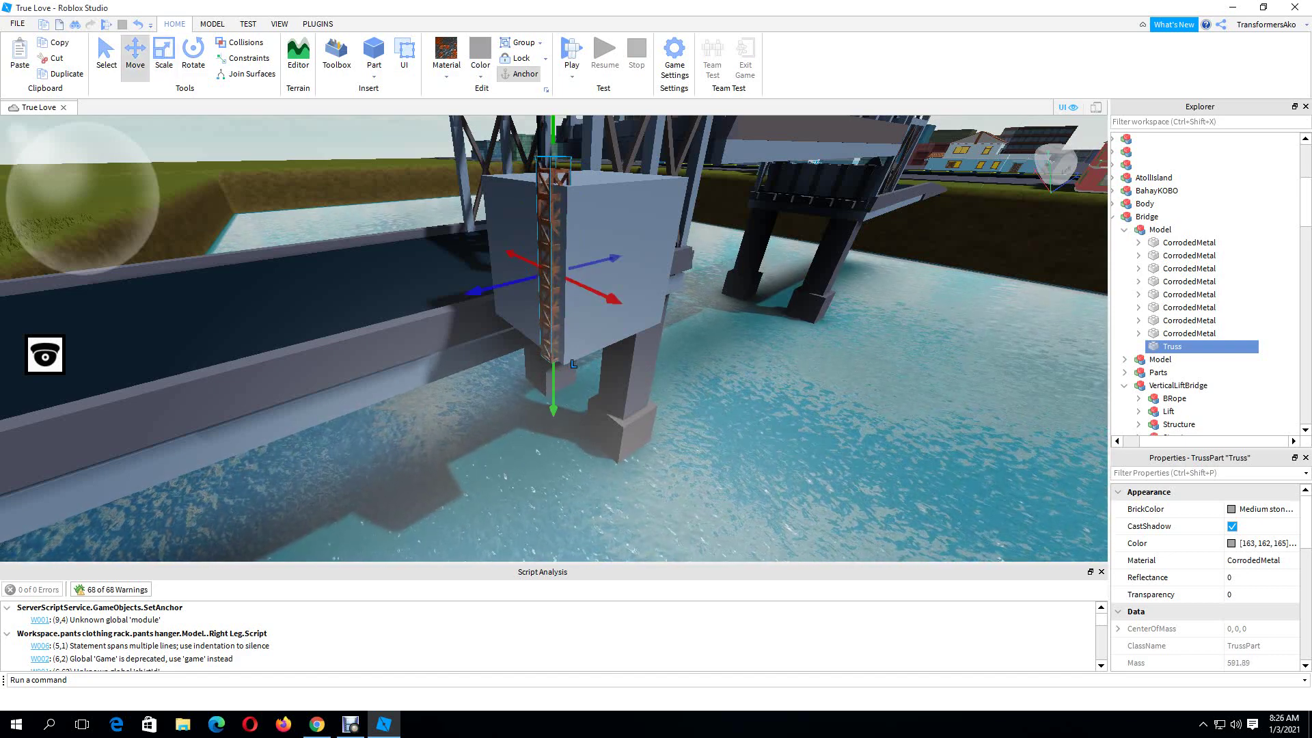
- Move the vertical truss against the booth's outer corner and lower it slightly to line up with the walls
key(a)
right_drag(554, 382, 628, 362)
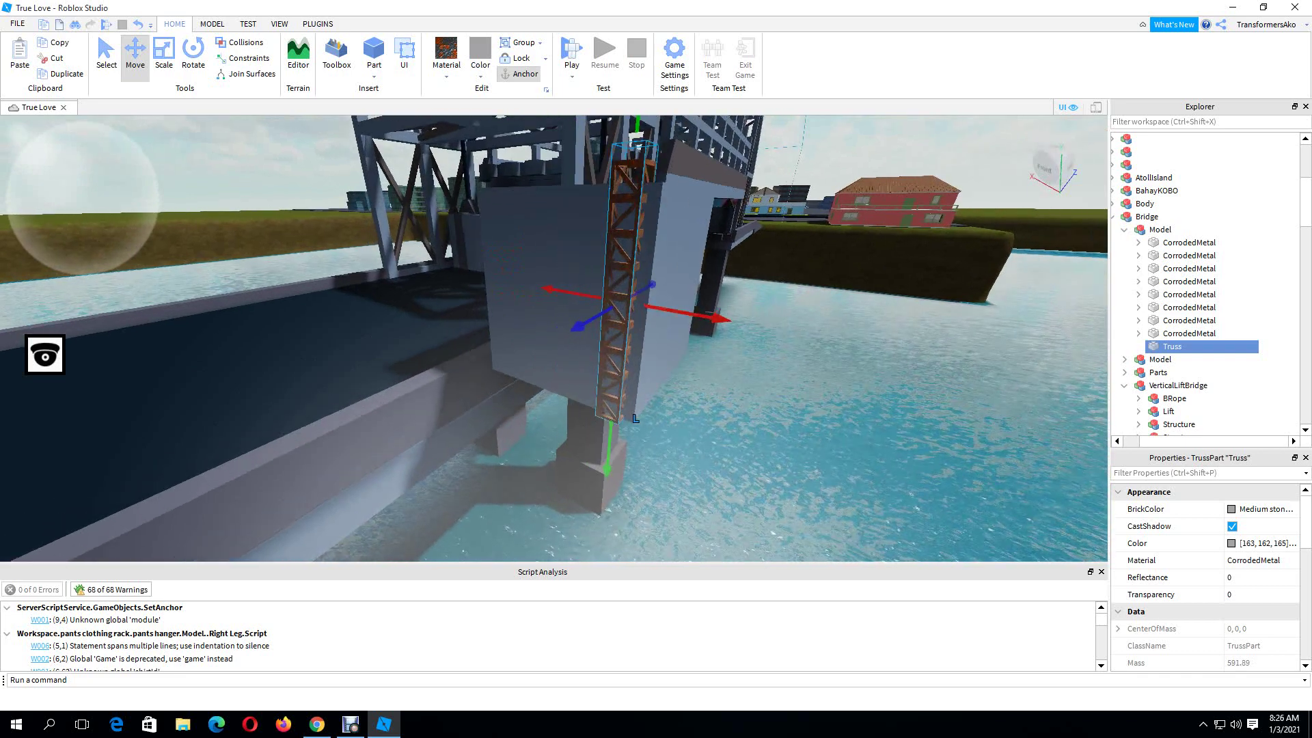
right_drag(547, 341, 519, 342)
drag(530, 327, 520, 331)
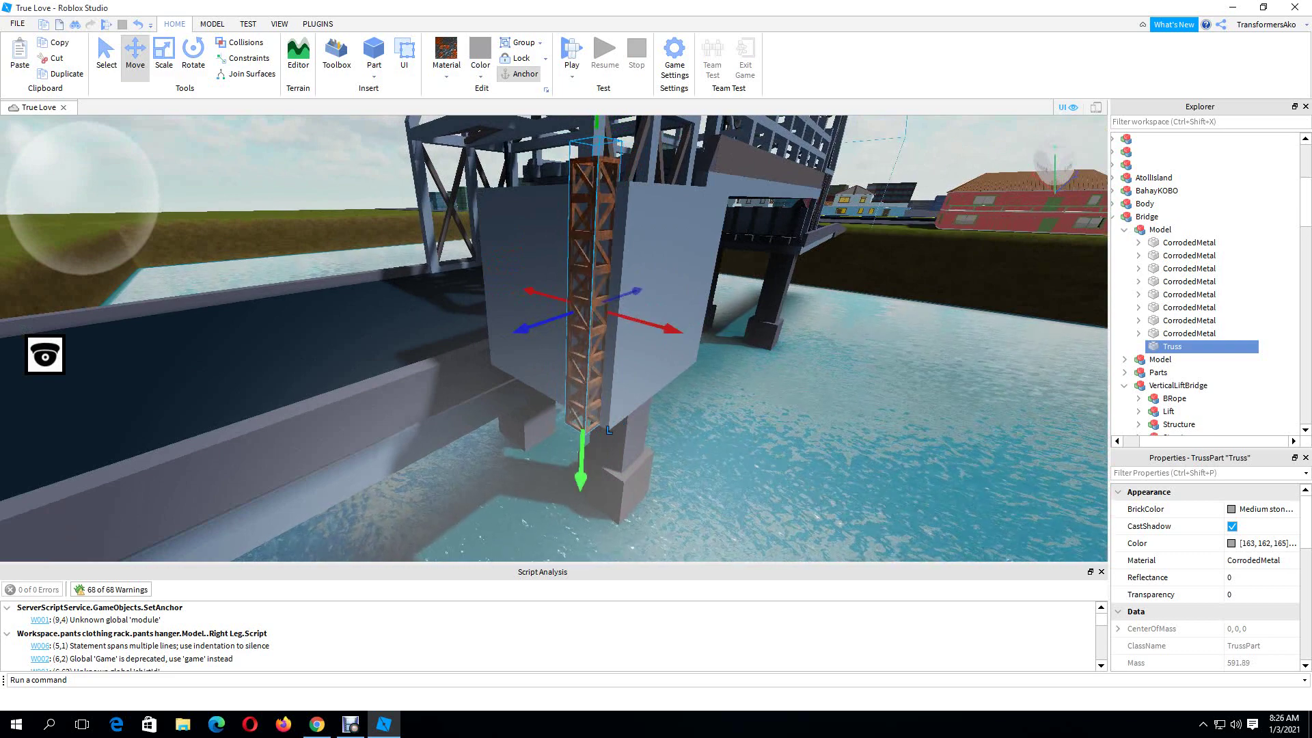
mouse_move(581, 478)
mouse_down()
mouse_move(579, 503)
mouse_move(581, 486)
mouse_up()
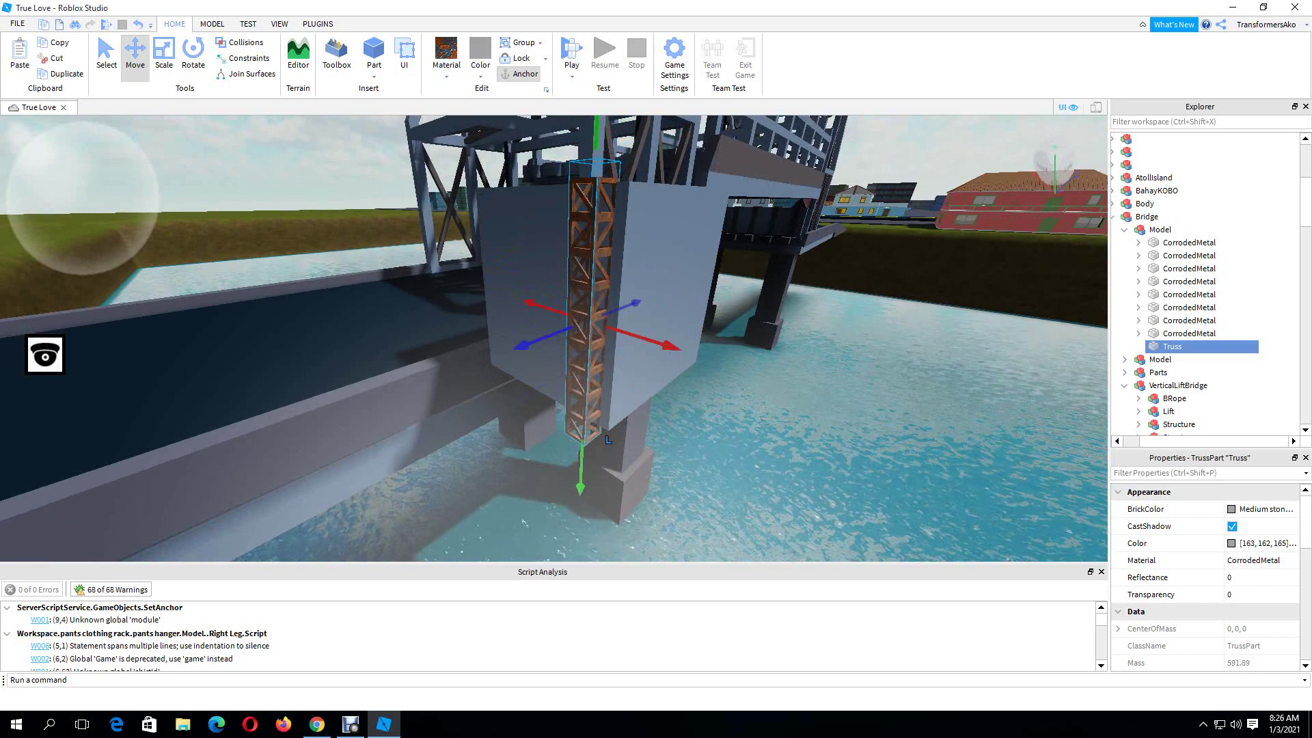
key(d)
right_drag(581, 486, 540, 482)
drag(619, 357, 630, 364)
- Duplicate the vertical truss and move the copy along the outer wall to the booth's other outer corner
key(ctrl+d)
drag(523, 361, 685, 334)
key(d)
key(w)
right_drag(685, 334, 622, 334)
key(d)
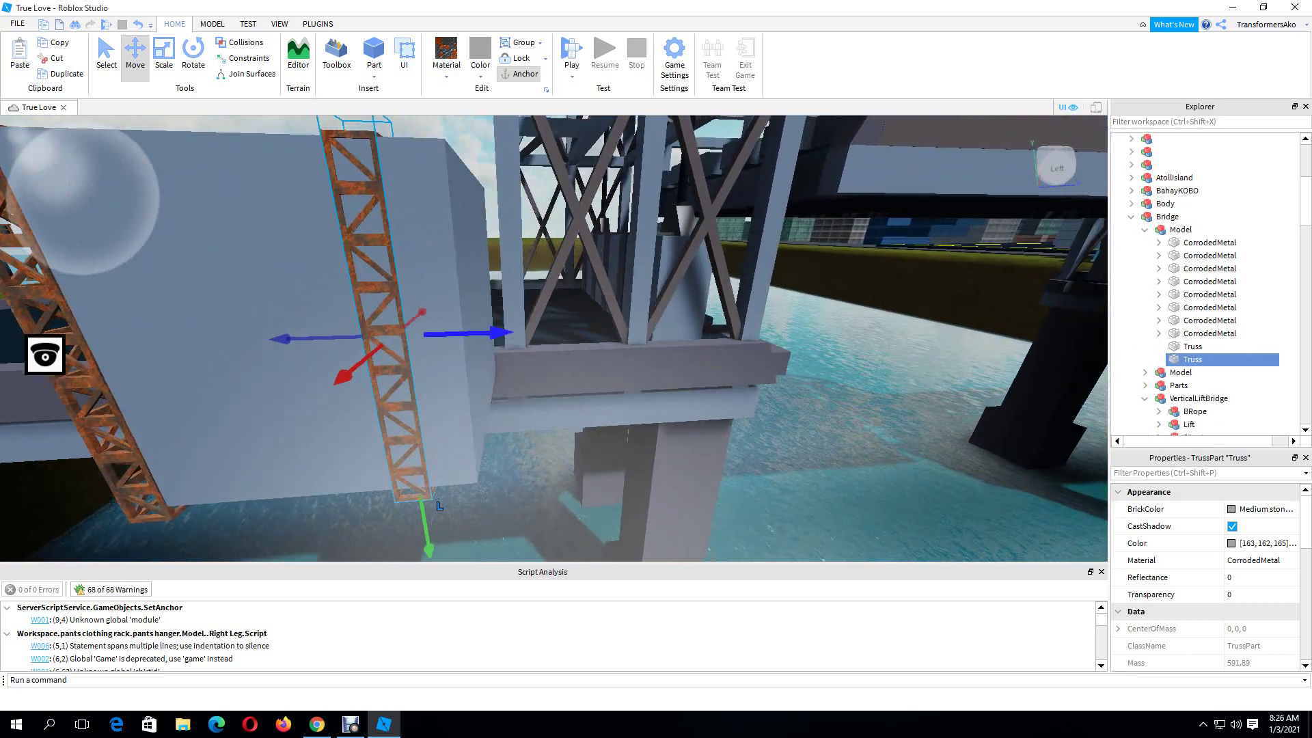
drag(494, 334, 574, 331)
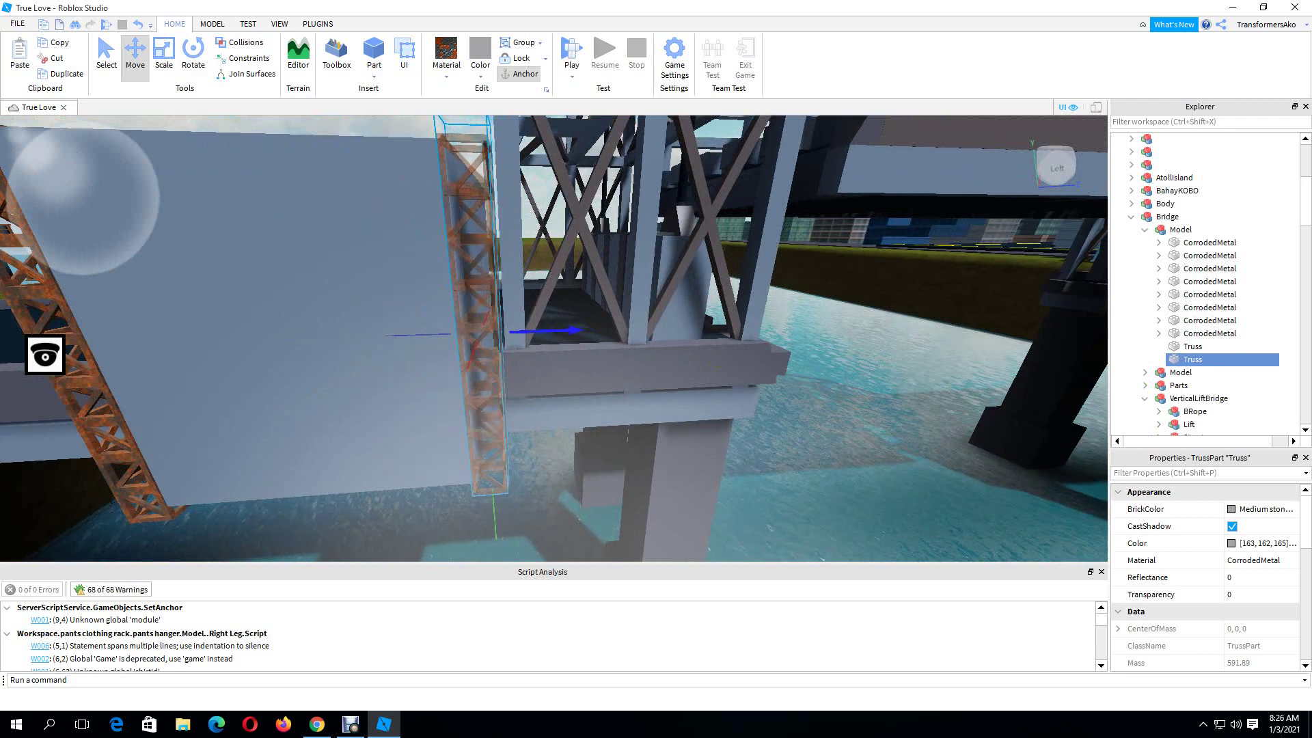
- Duplicate the second corner truss, tilt the copy to horizontal and rotate it parallel to the booth's outer wall
key(ctrl+d)
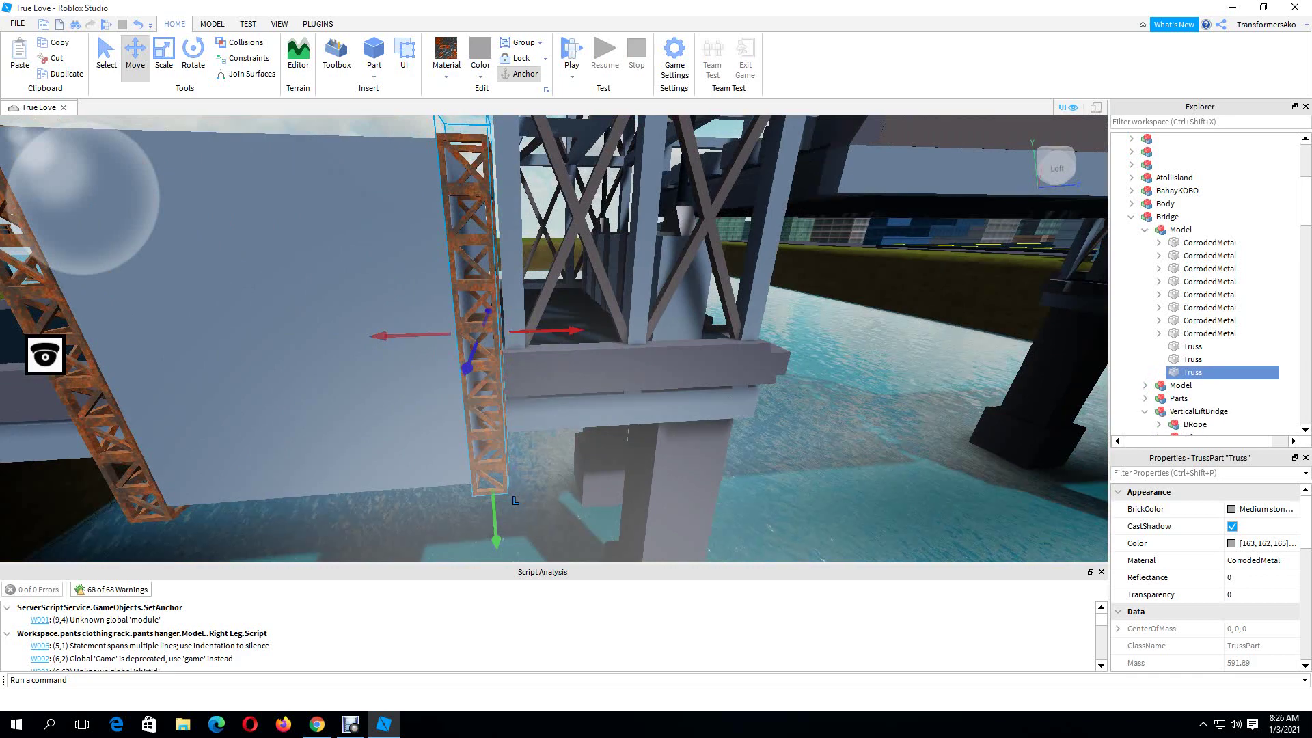
key(e)
key(s)
right_drag(553, 339, 471, 304)
key(d)
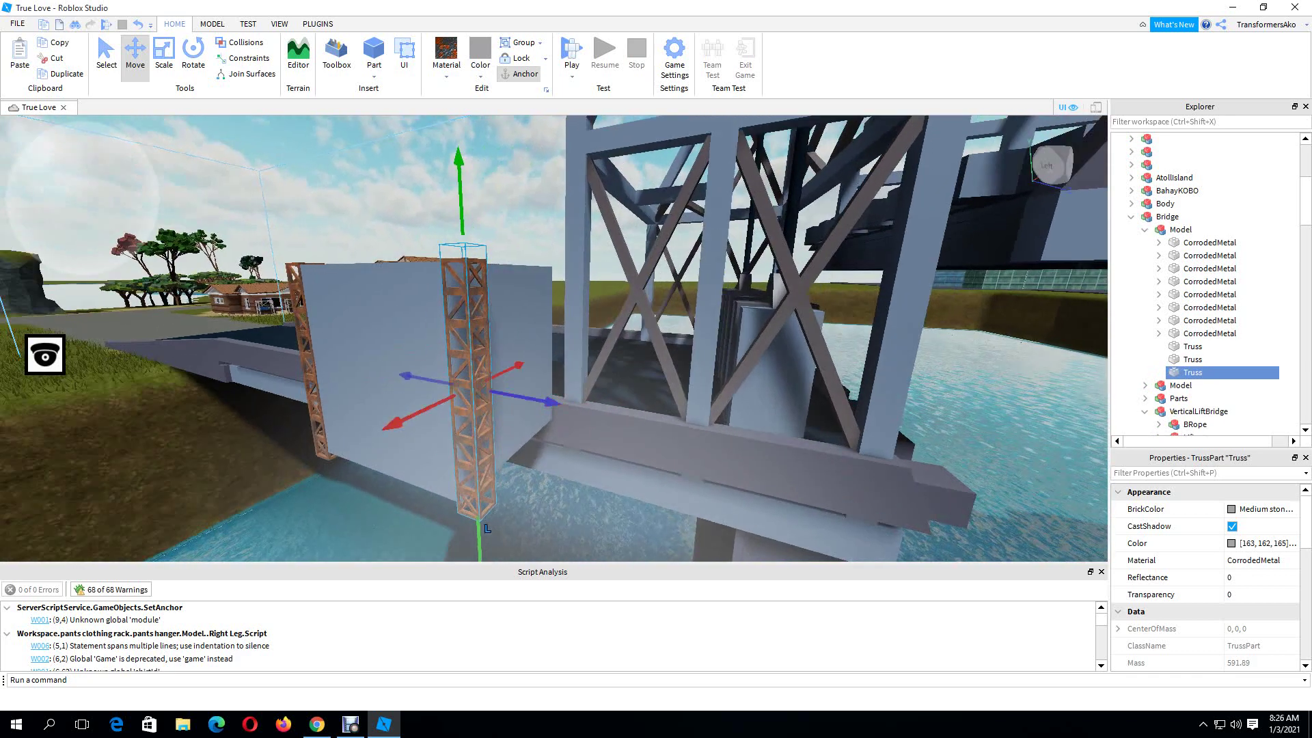
key(ctrl+t)
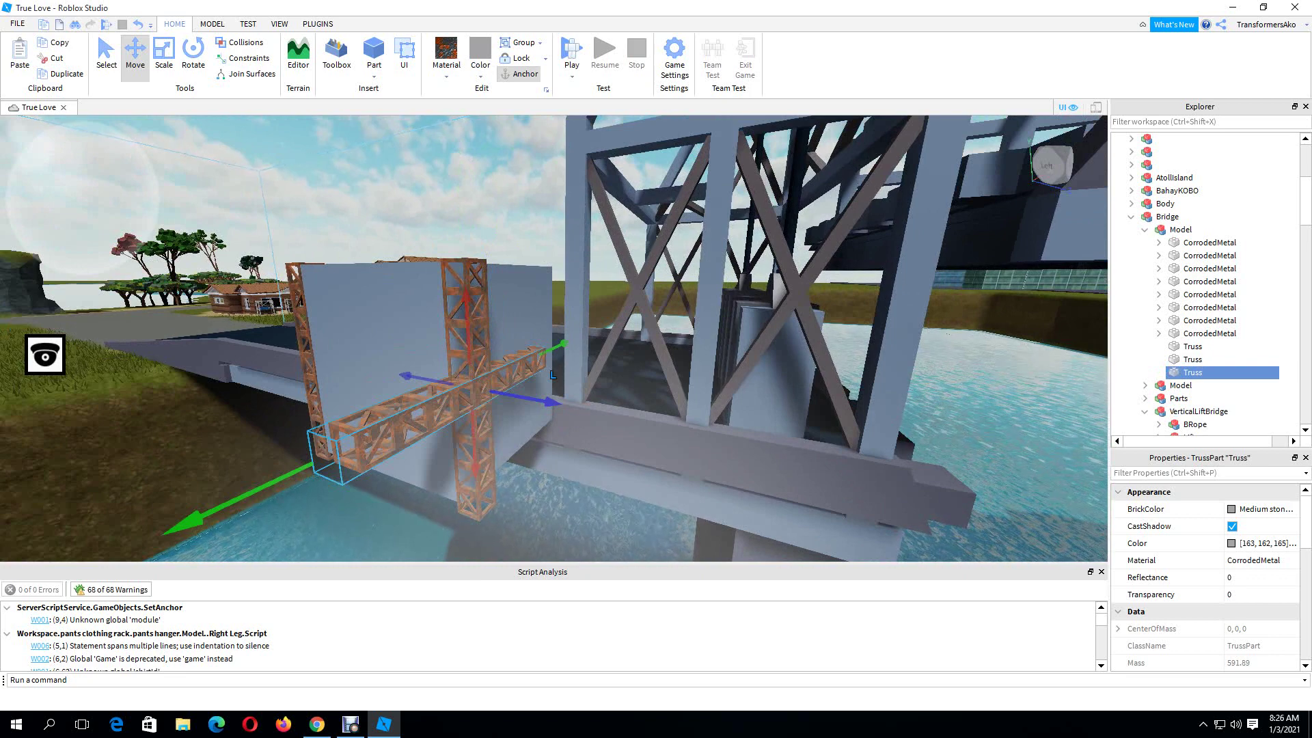
key(ctrl+r)
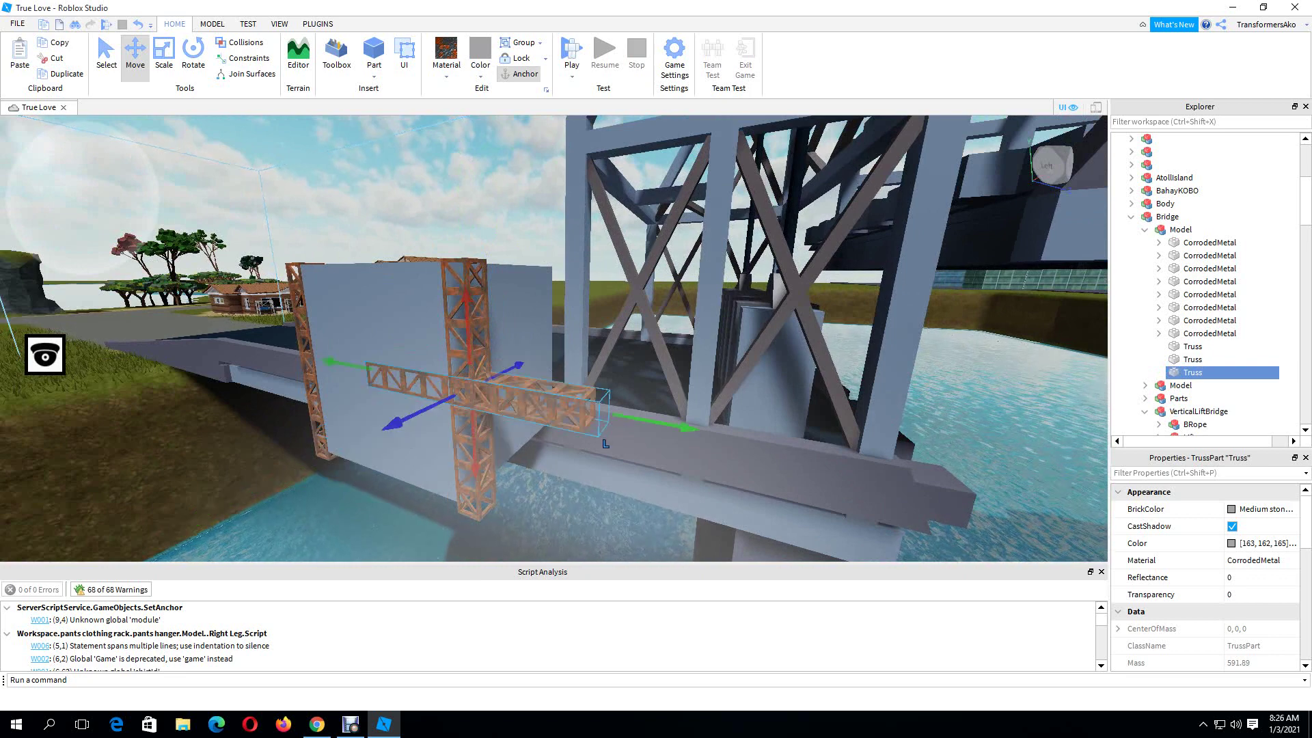
- Position the horizontal truss along the bottom edge of the booth's outer wall and lengthen it slightly toward the bridge-side corner truss
drag(686, 427, 550, 402)
drag(271, 406, 309, 397)
drag(350, 284, 364, 403)
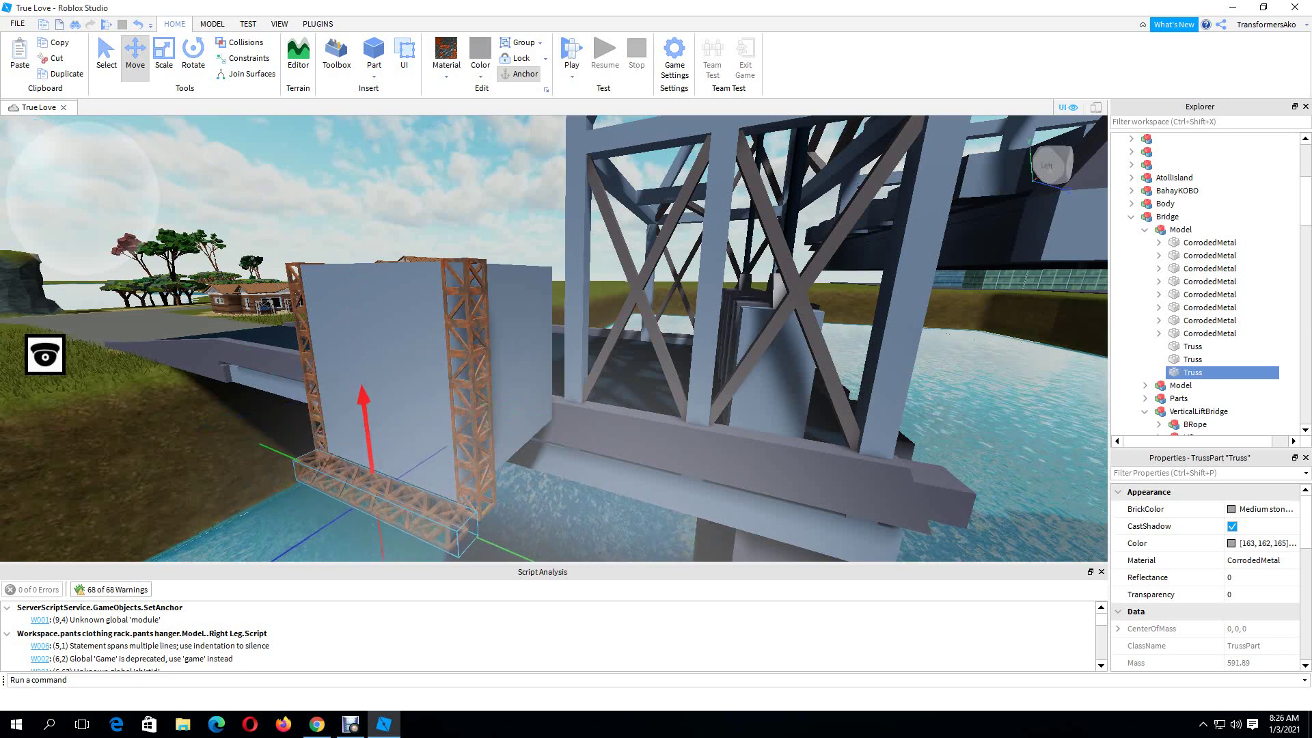
right_drag(372, 405, 290, 384)
key(w)
key(s)
drag(296, 415, 347, 409)
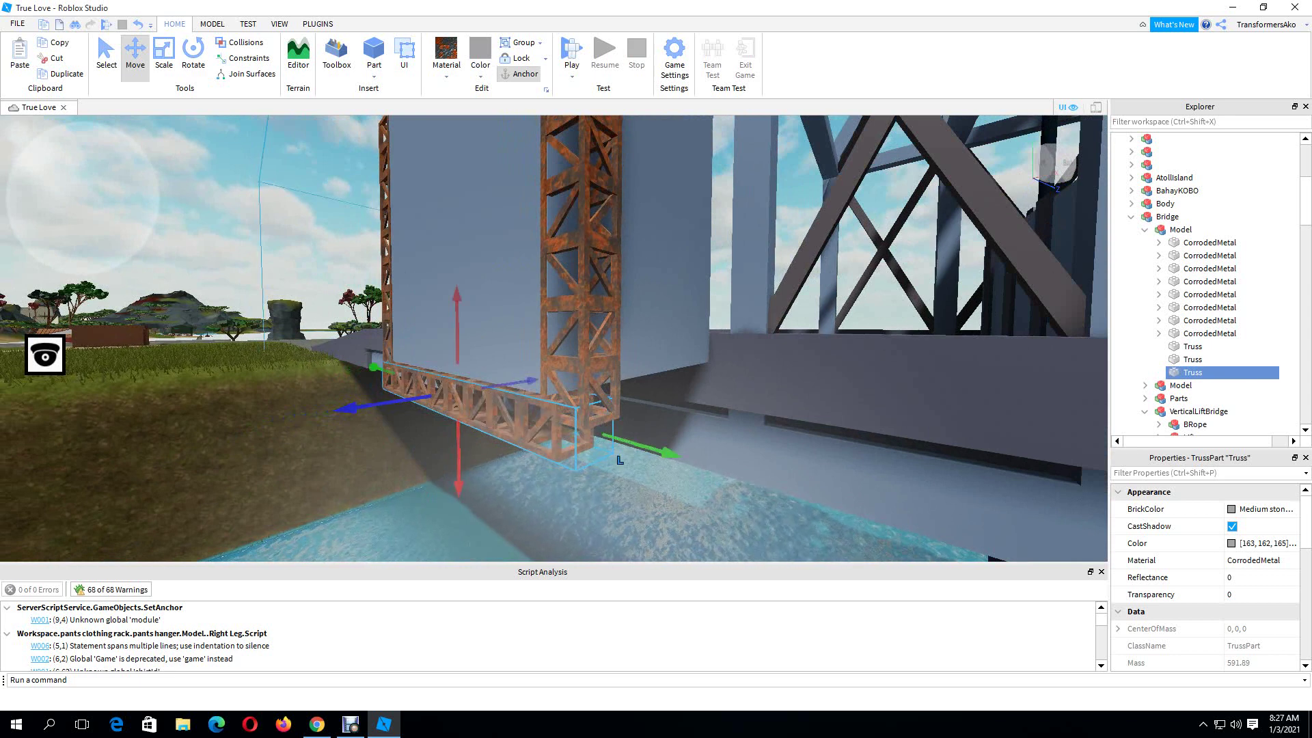
key(ctrl+3)
drag(615, 438, 627, 462)
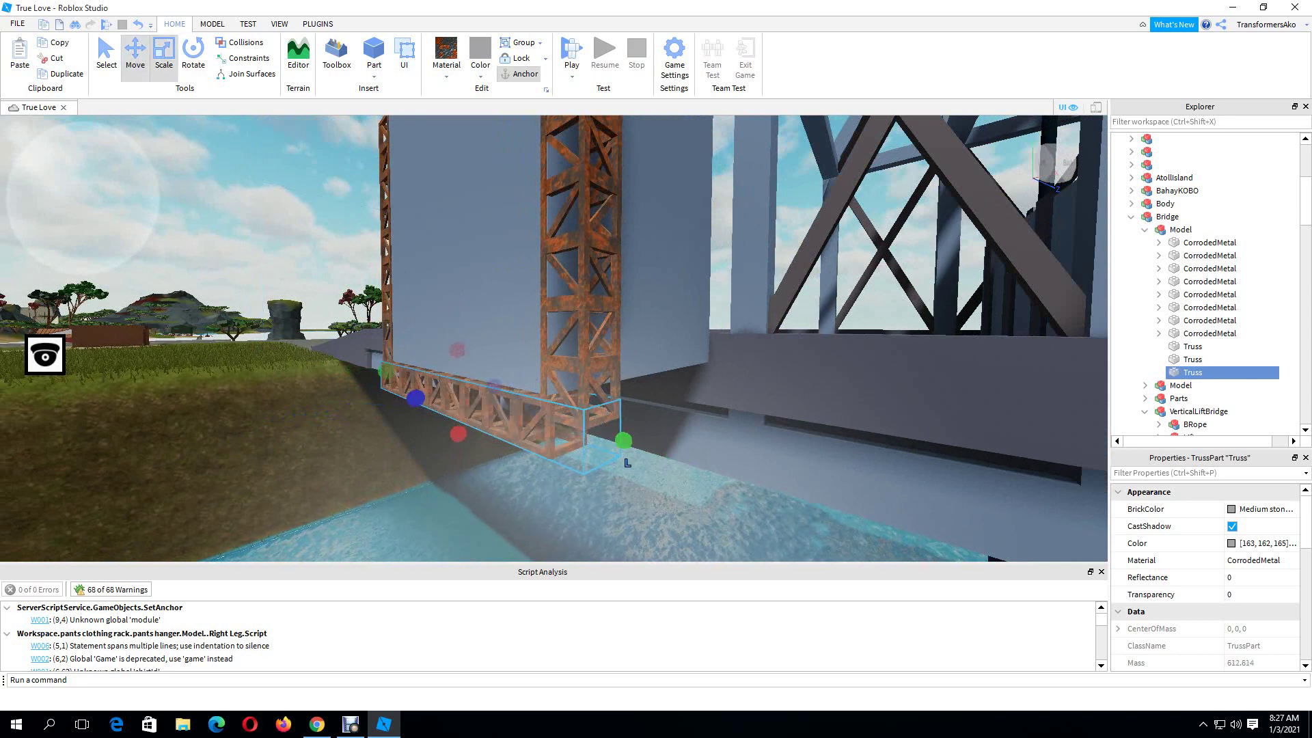
- Duplicate the bottom truss, rotate the copy perpendicular to the outer wall and move it under the corner truss nearest the lift span
key(ctrl+2)
key(ctrl+d)
key(ctrl+r)
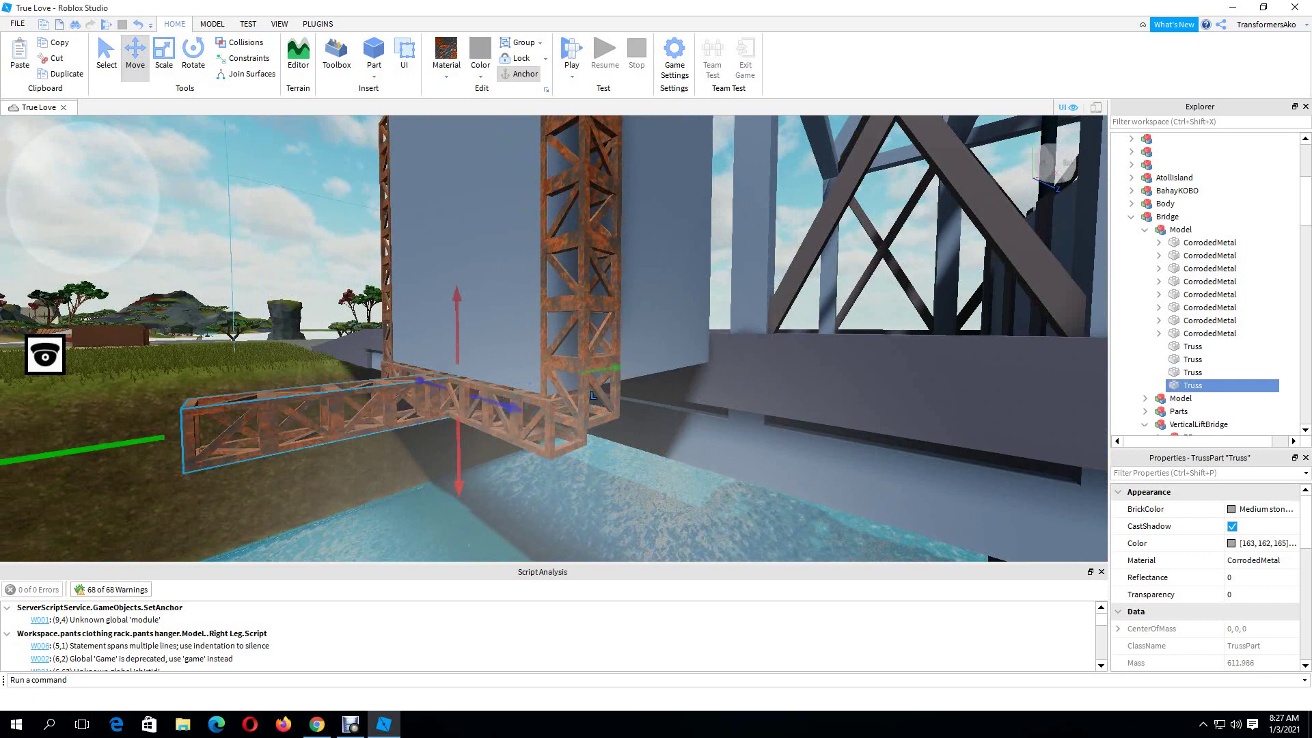
drag(511, 408, 760, 410)
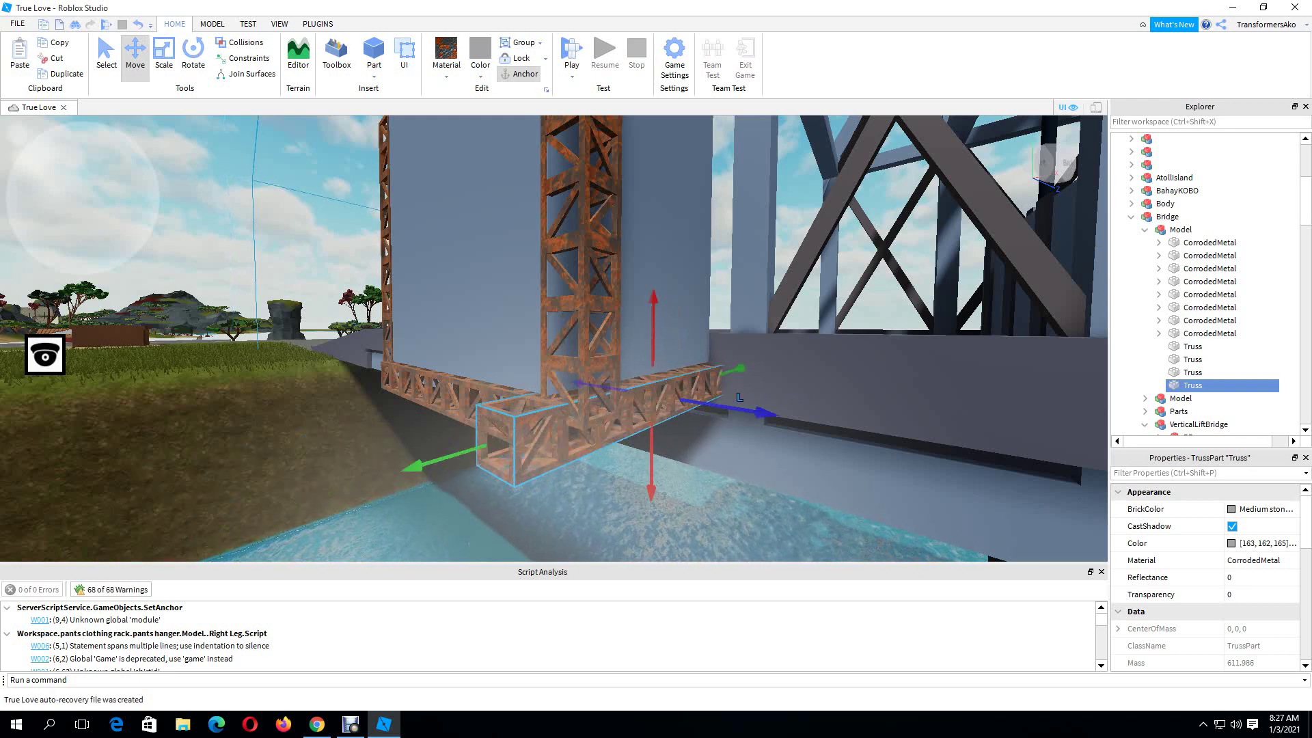
- Duplicate the perpendicular bottom truss and move the copy beneath the corner truss at the opposite end of the outer wall
key(ctrl+d)
drag(420, 463, 248, 393)
key(a)
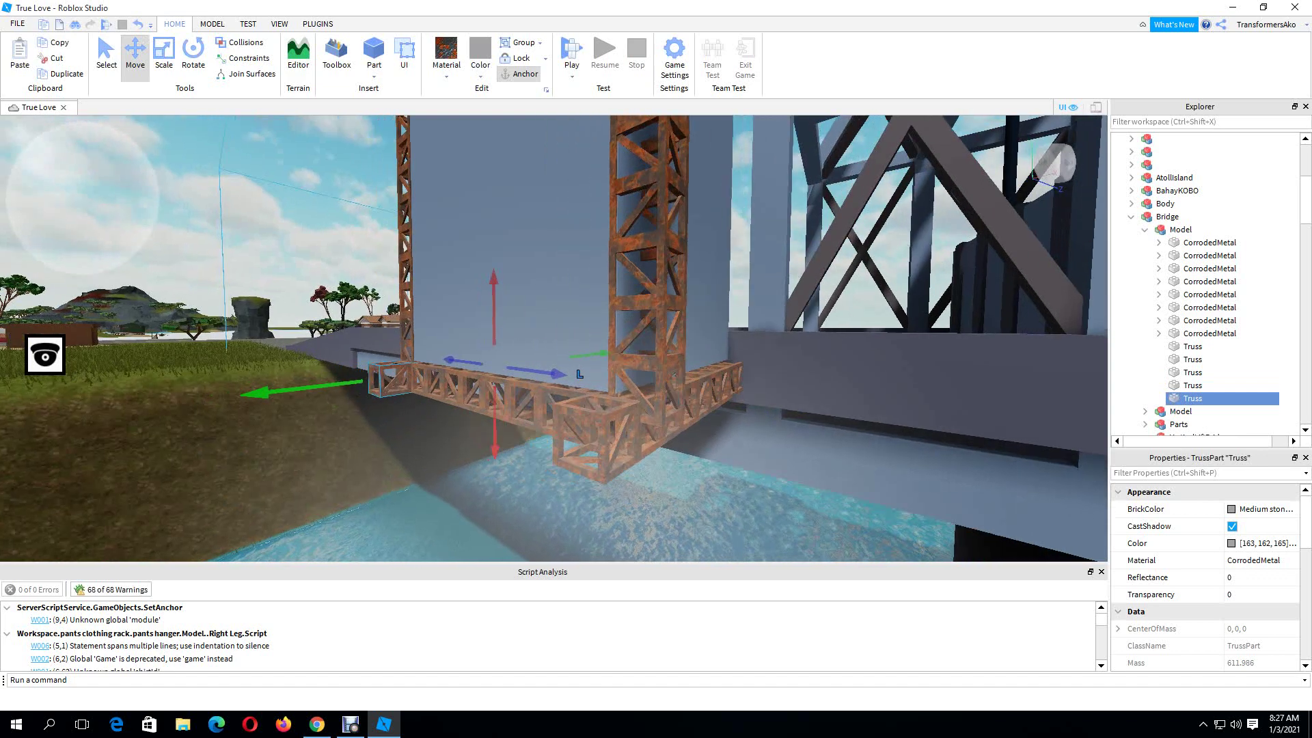
right_drag(247, 393, 324, 394)
key(a)
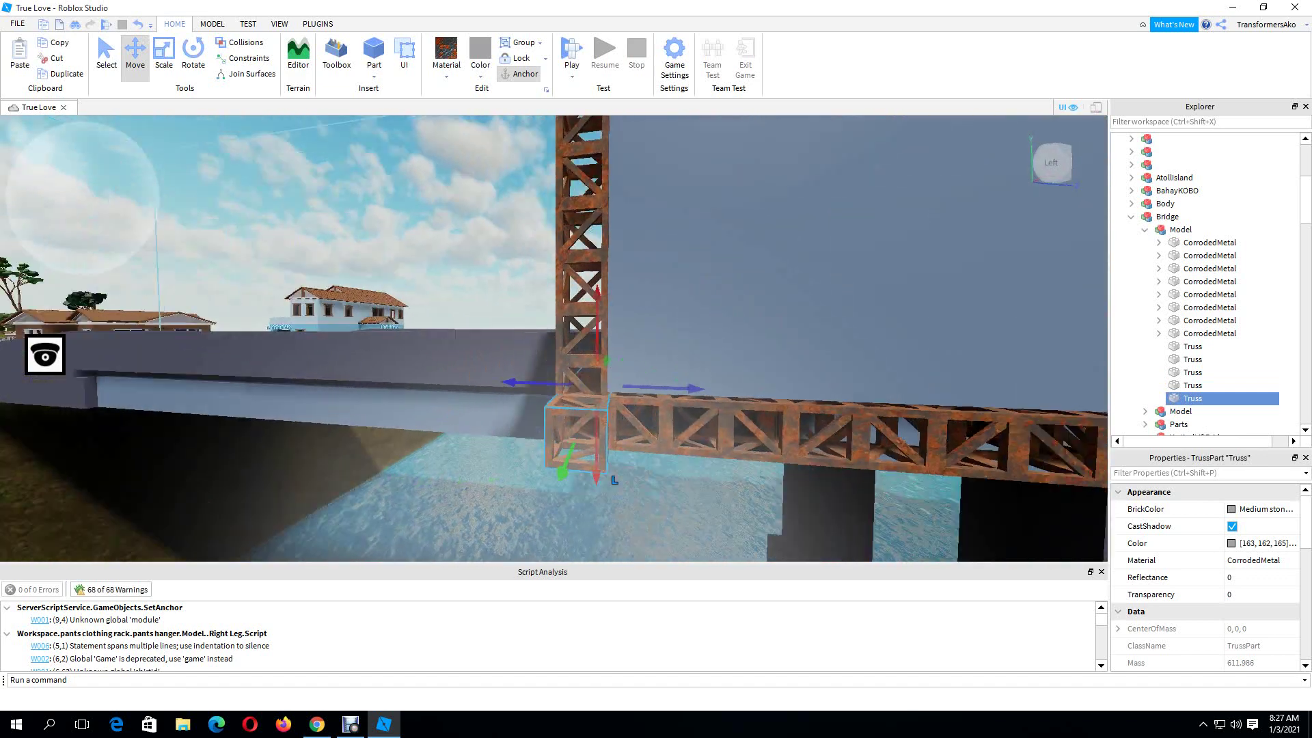
drag(594, 384, 589, 384)
- Duplicate both perpendicular bottom trusses together and raise the copies to the booth's top side edges
key(s)
right_drag(589, 384, 664, 372)
ctrl+click(1193, 385)
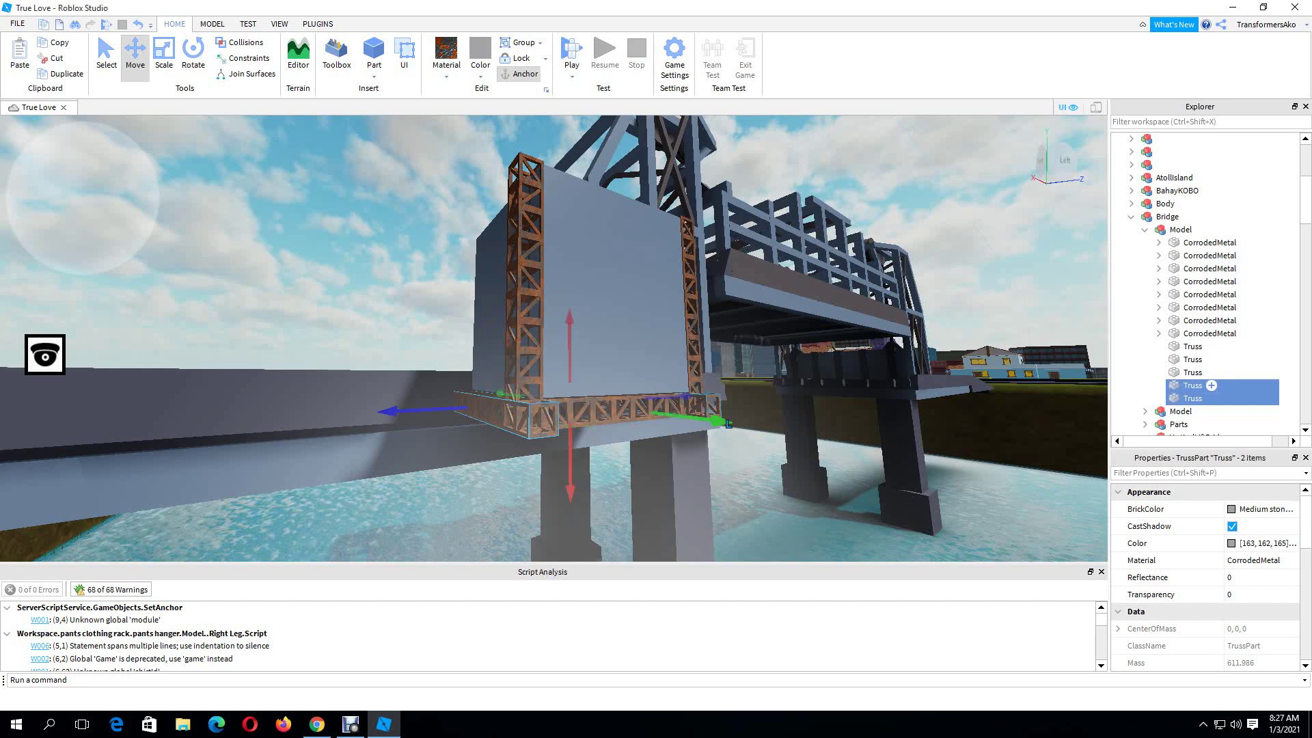
key(ctrl+d)
drag(570, 335, 568, 149)
right_drag(635, 335, 602, 372)
scroll(635, 335, up, 5)
scroll(601, 373, down, 5)
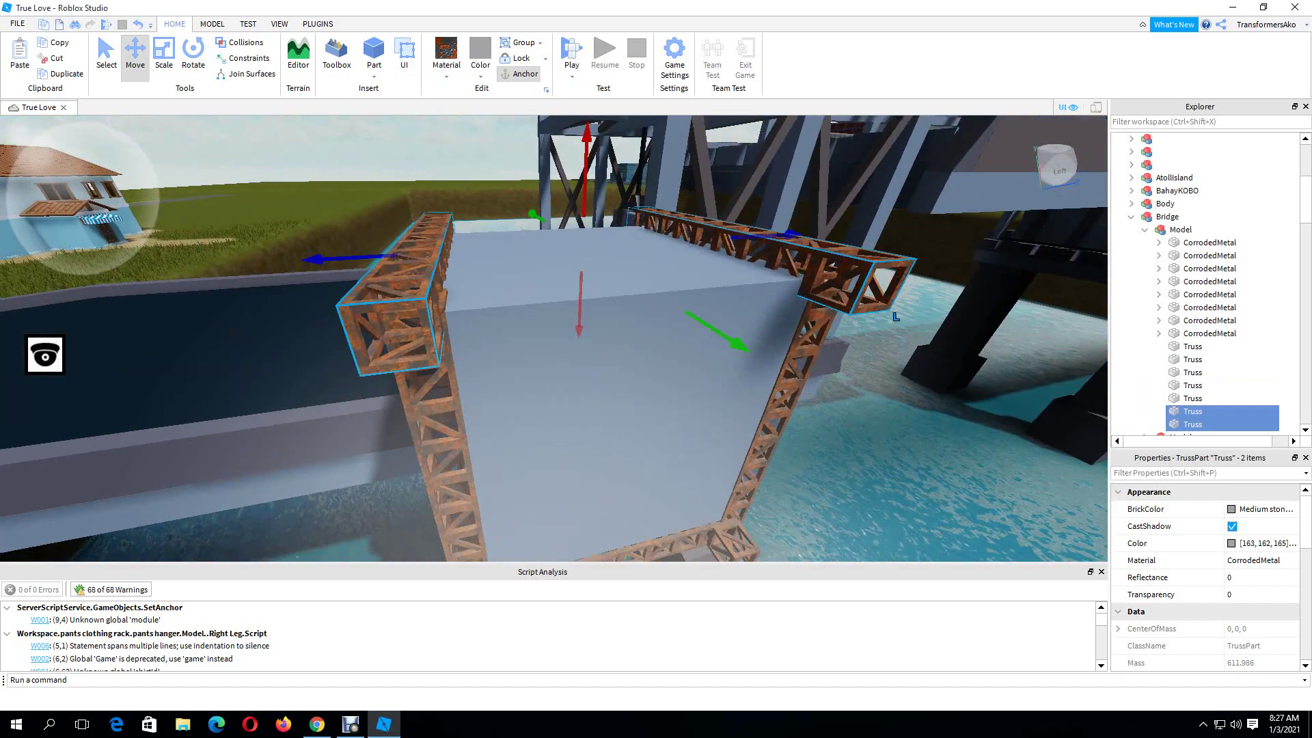
drag(365, 290, 373, 289)
- Shift the top and bottom perpendicular trusses nearest the lift span slightly outward toward the span
click(1195, 398)
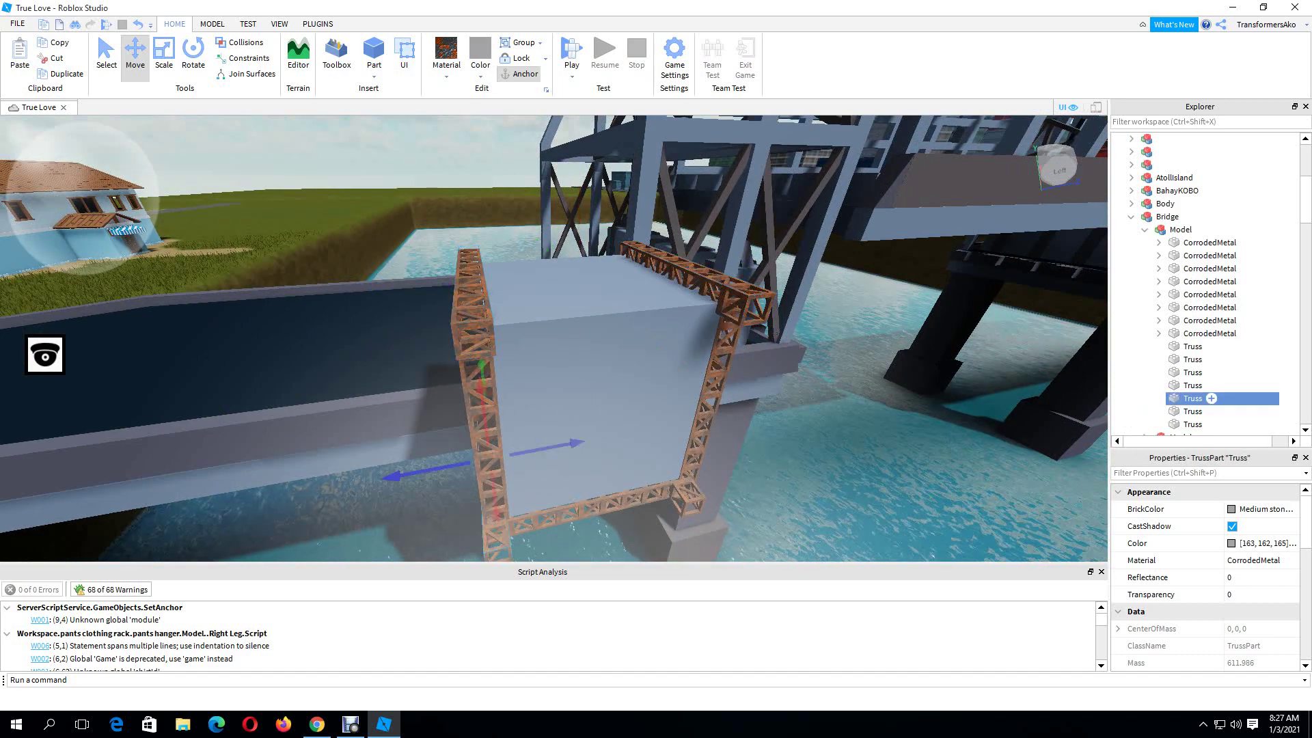
click(1191, 424)
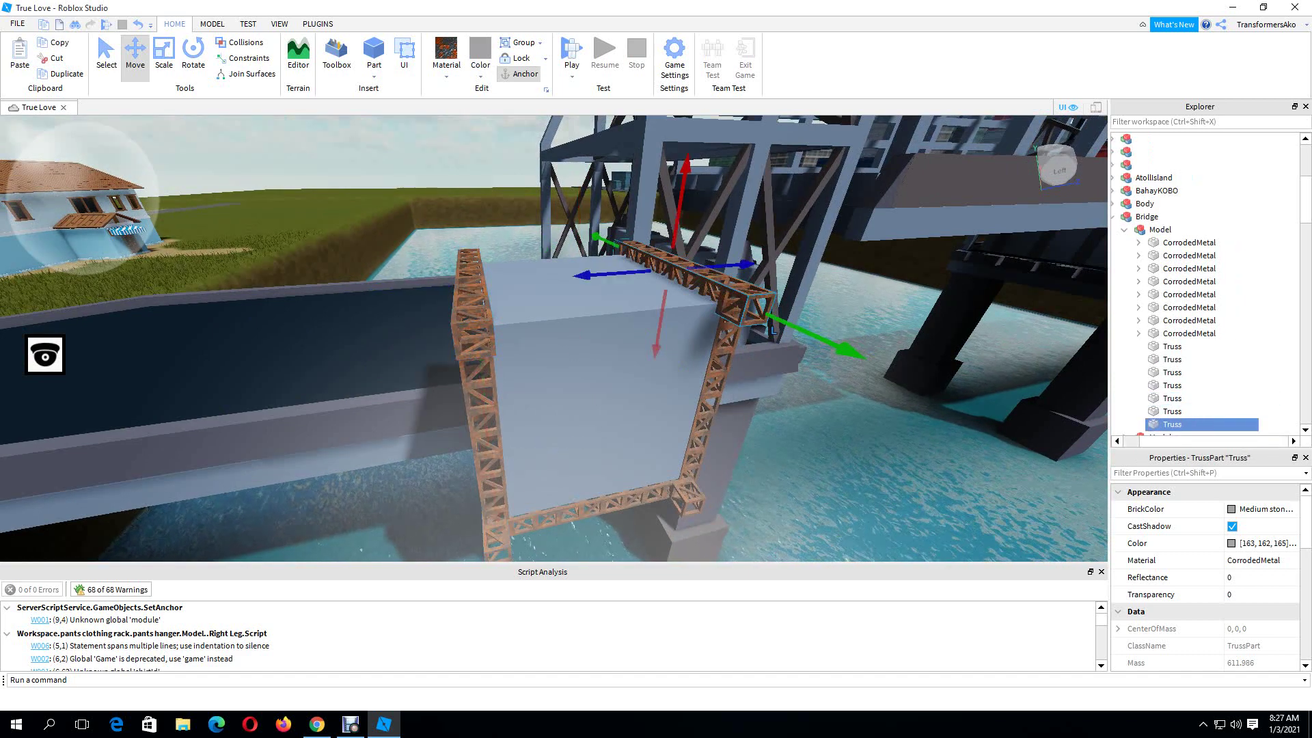
drag(580, 276, 589, 275)
click(1191, 412)
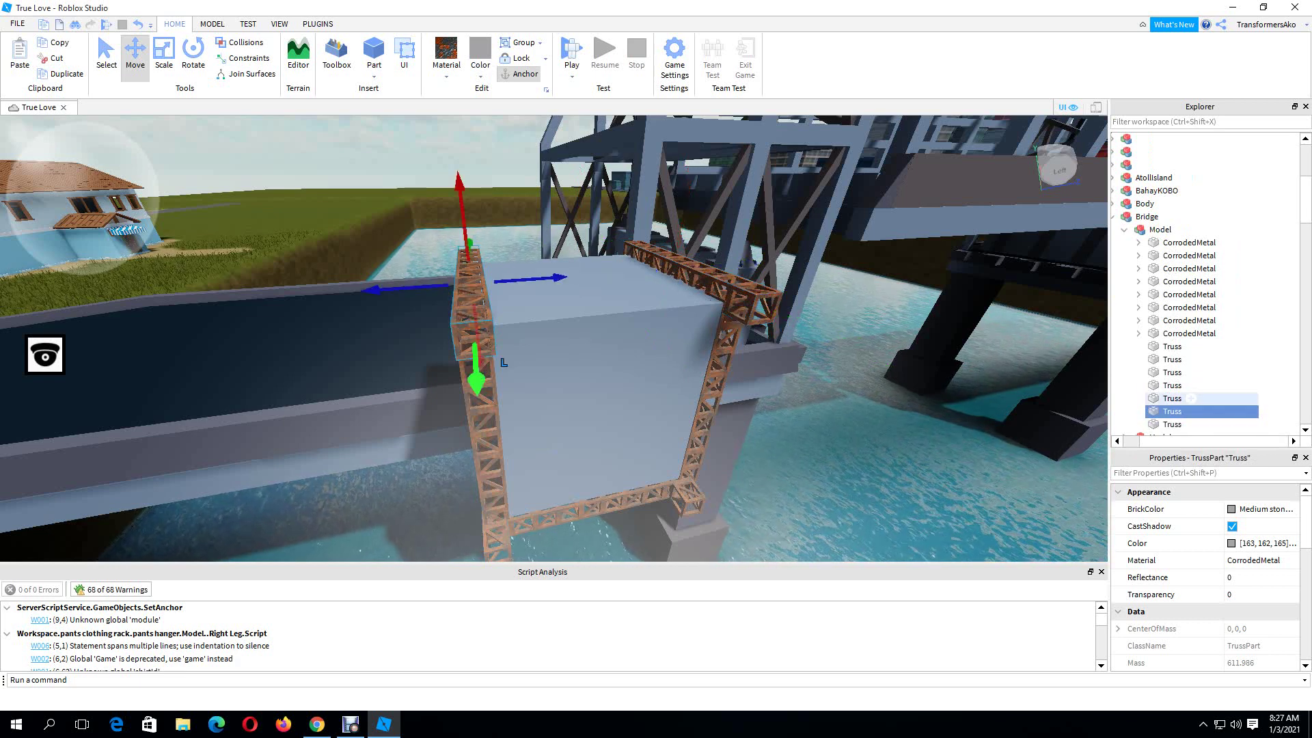
click(1191, 399)
click(1172, 386)
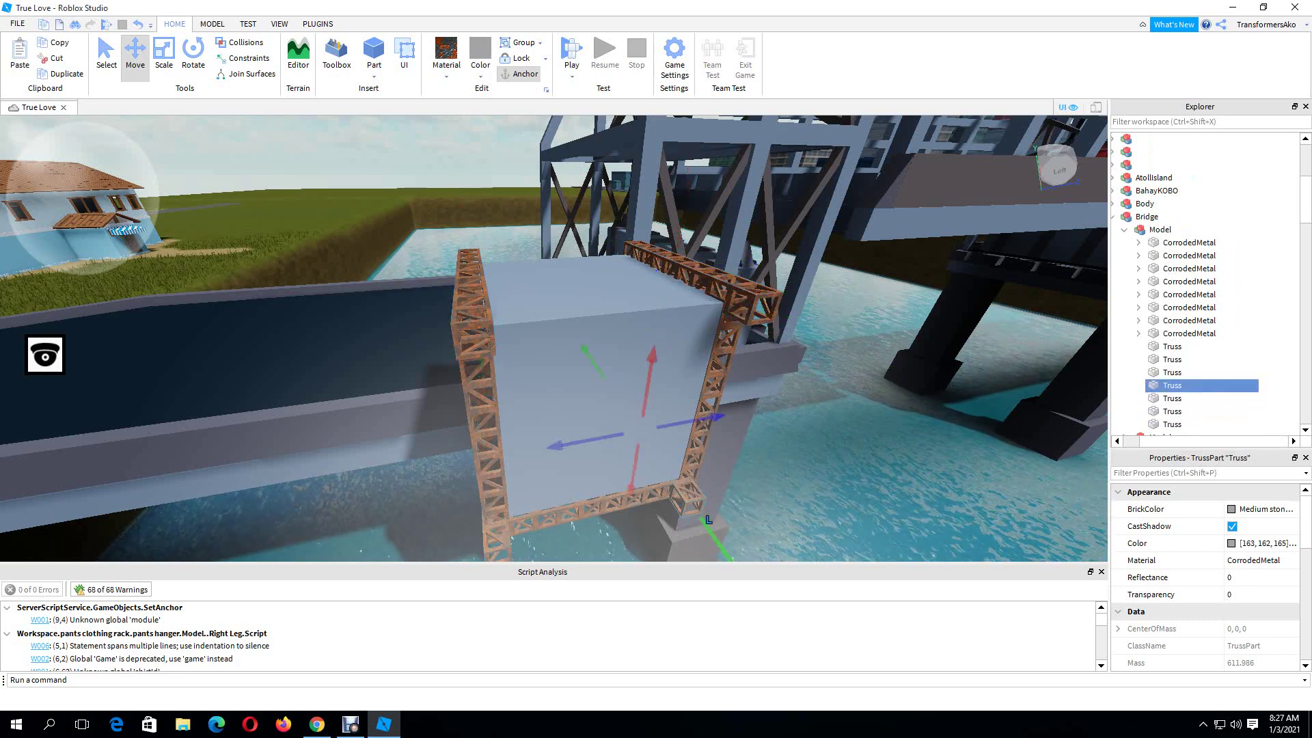
drag(587, 440, 600, 439)
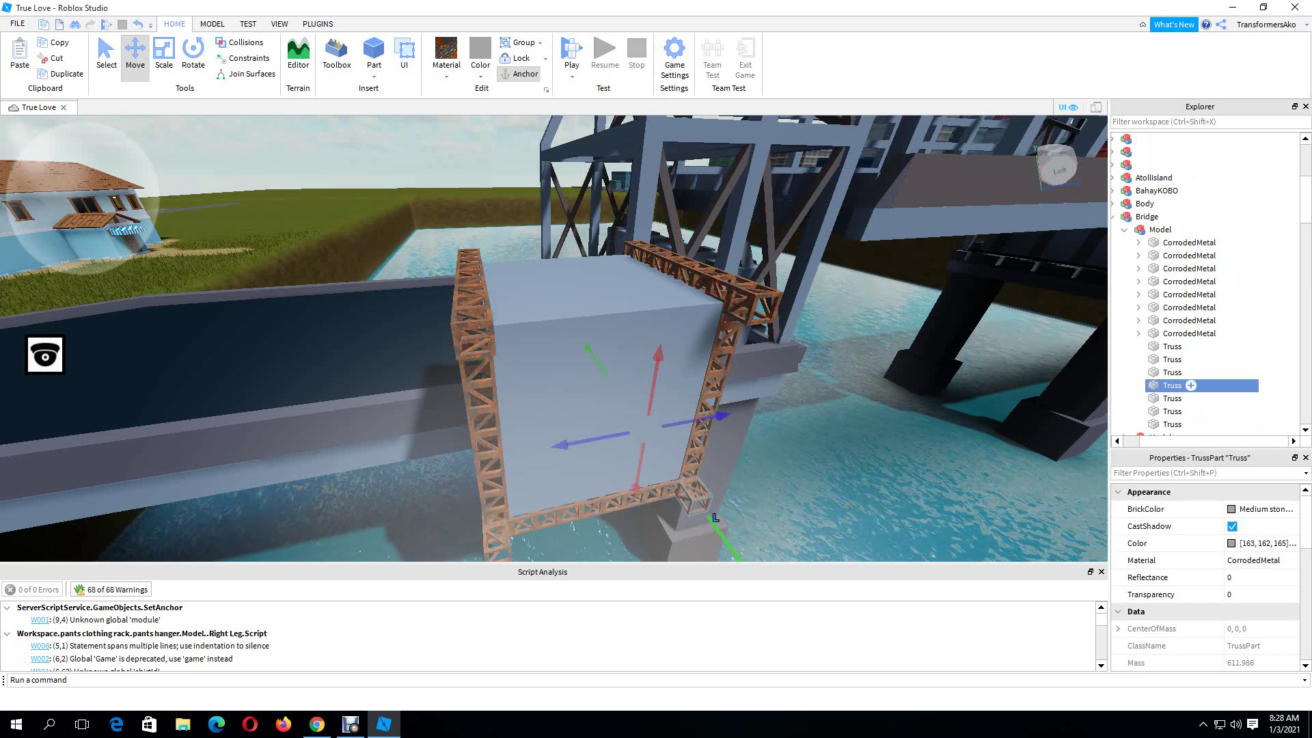
- Duplicate the truss along the bottom of the booth's outer wall and raise the copy to the wall's top edge
click(1183, 372)
key(ctrl+d)
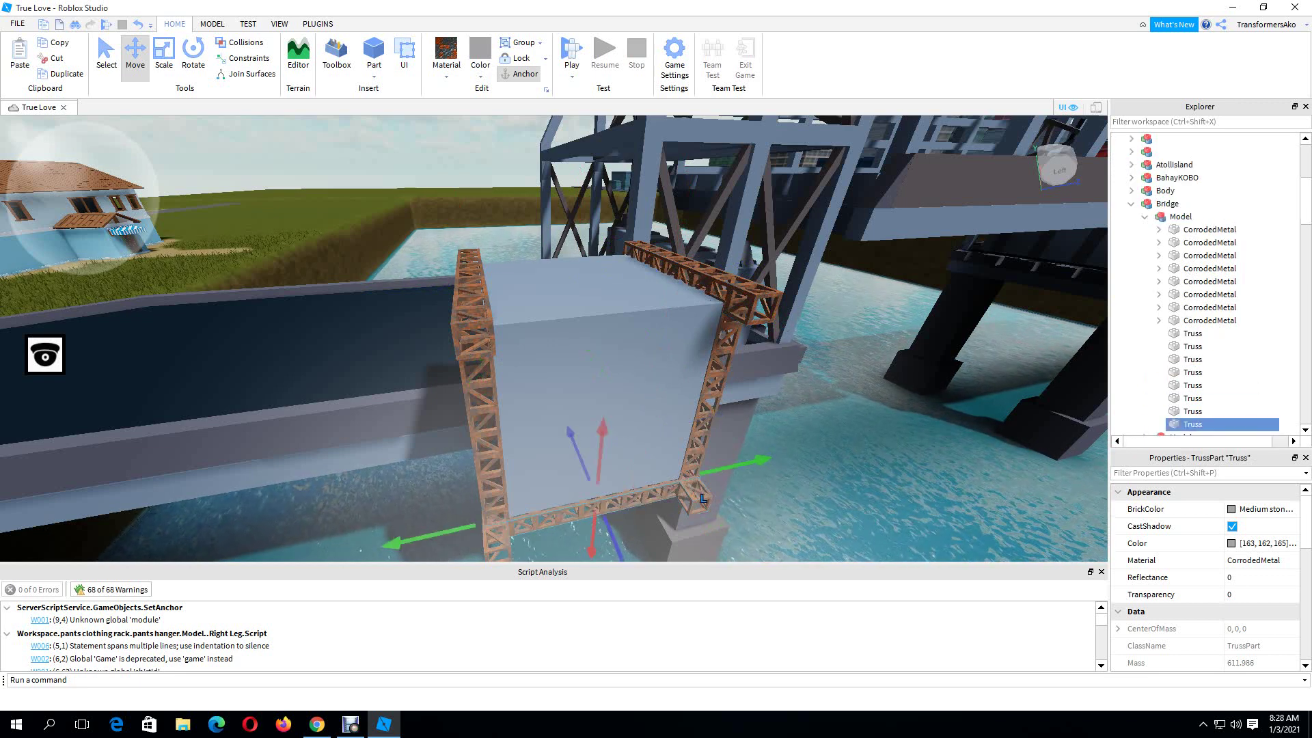
drag(601, 445, 622, 212)
right_drag(622, 226, 916, 224)
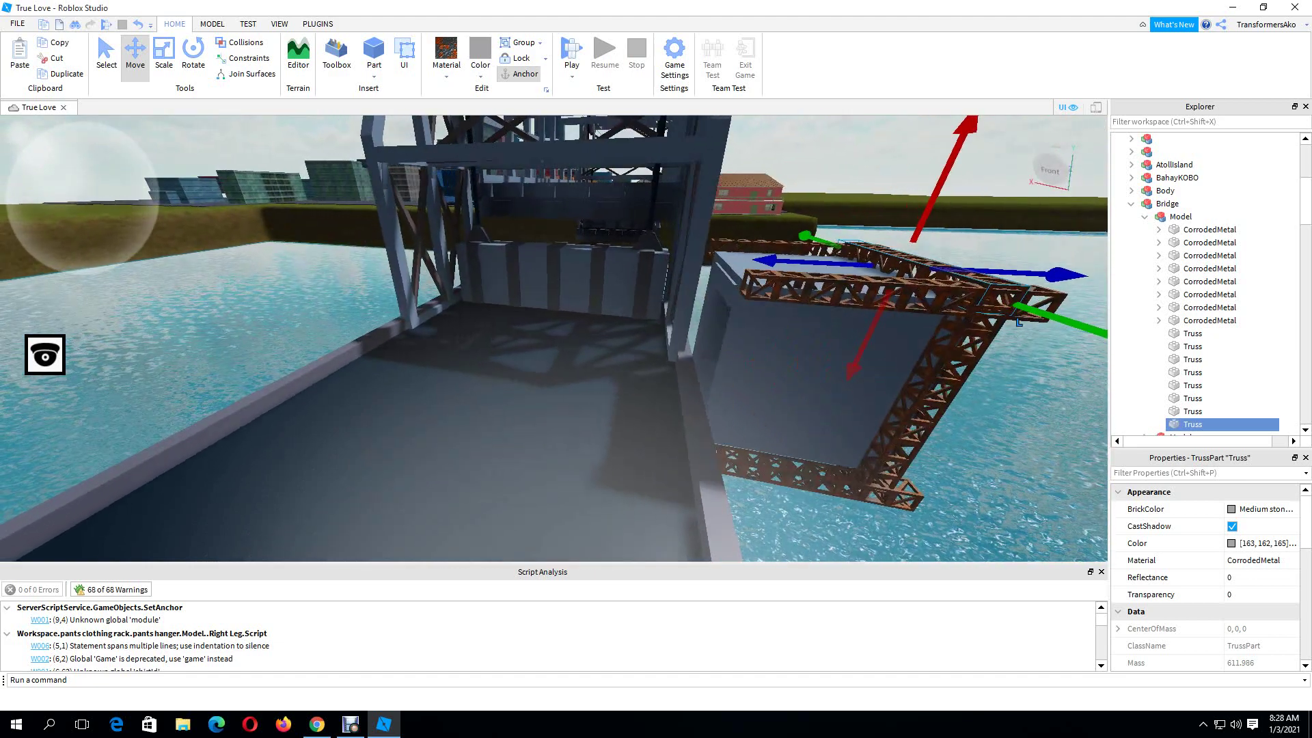
- Duplicate the top outer-wall truss and move the copy across the roof to the booth's road-facing edge
key(ctrl+d)
drag(766, 261, 630, 253)
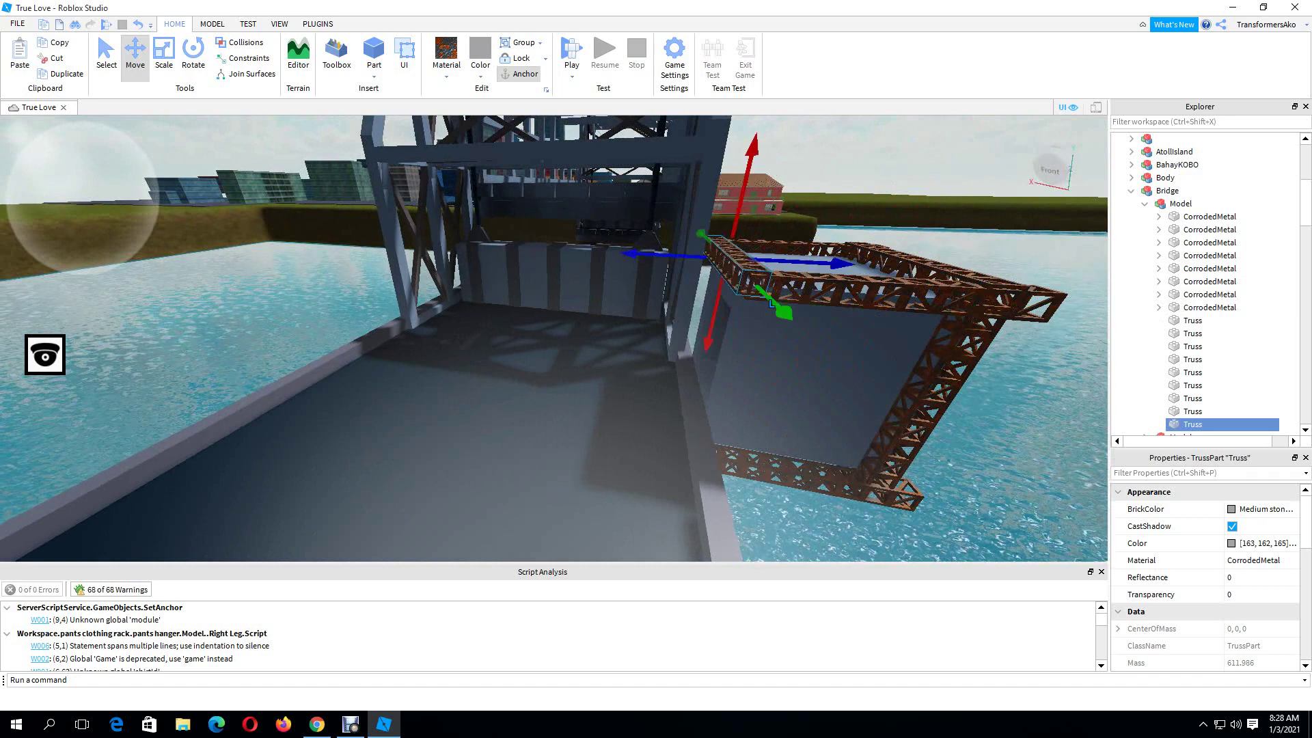
right_drag(656, 287, 772, 267)
- Select the two vertical corner trusses of the outer wall, duplicate them and move the copies to the booth's road-facing corners
click(1192, 410)
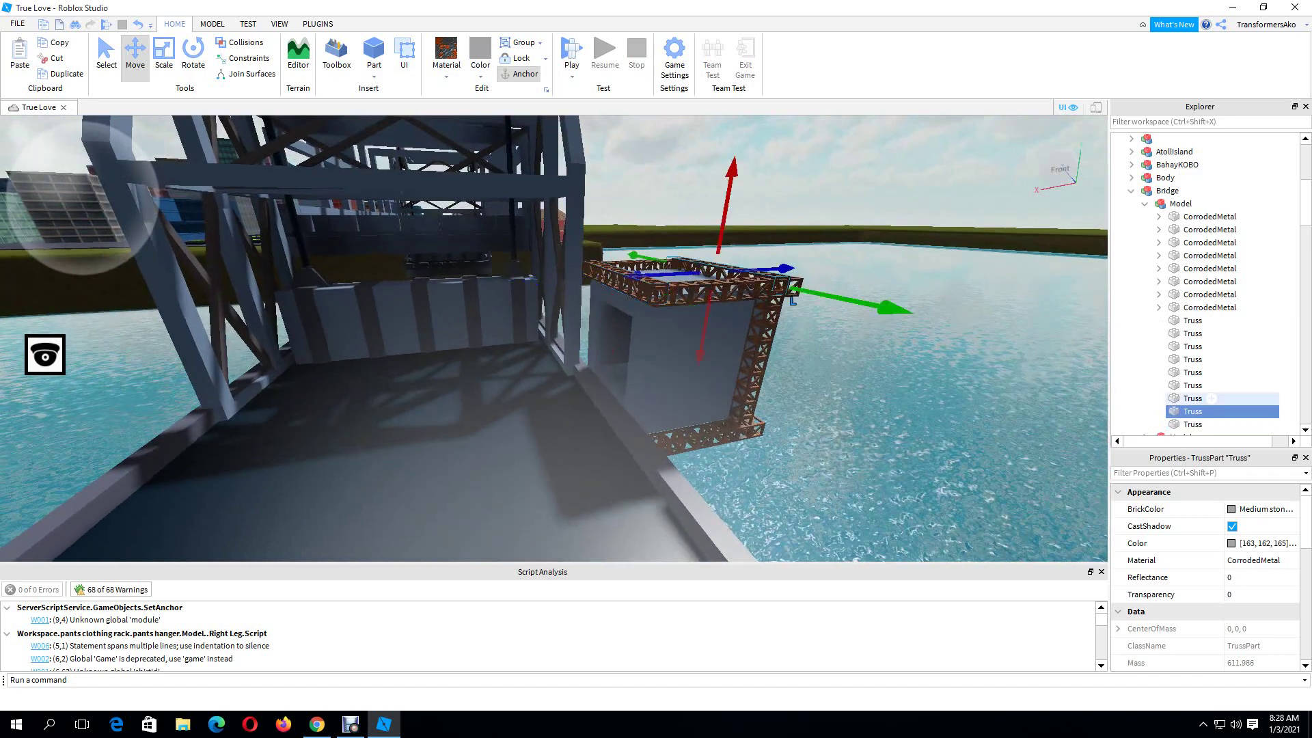
click(1192, 397)
click(1192, 385)
click(1173, 371)
click(1191, 372)
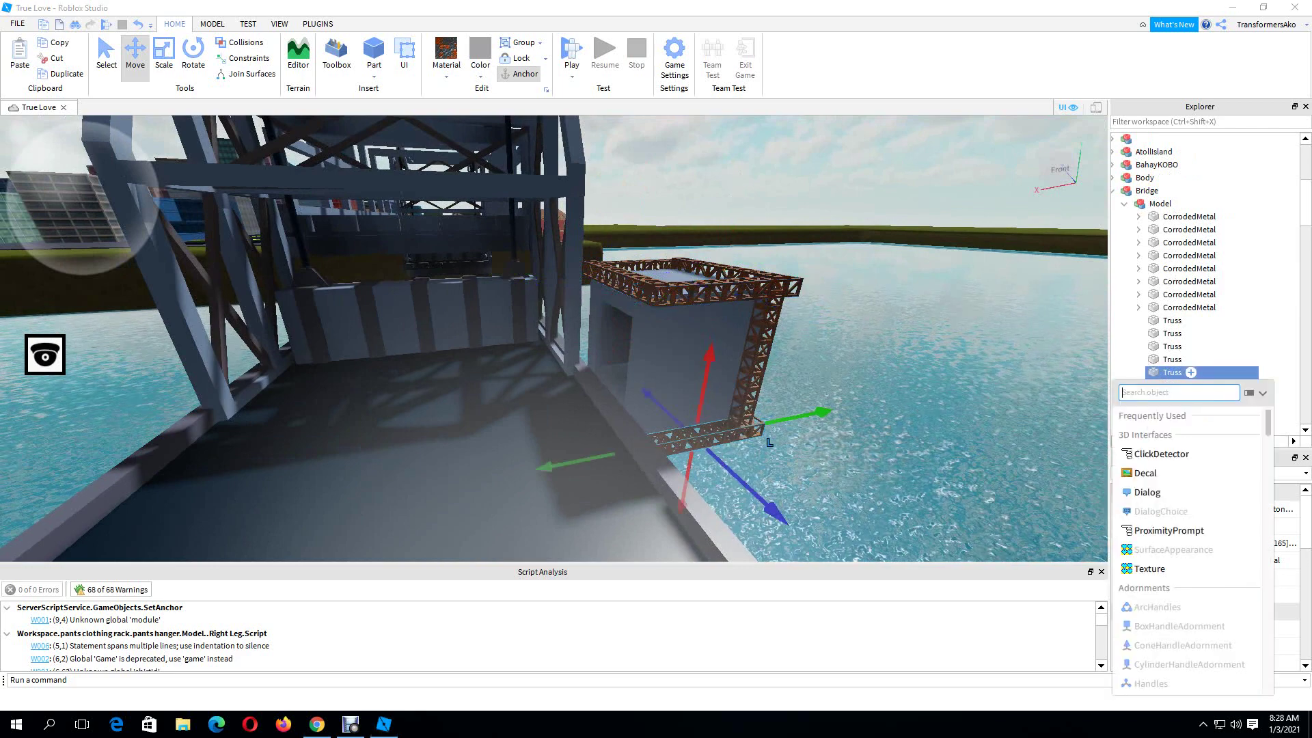
click(686, 383)
click(755, 444)
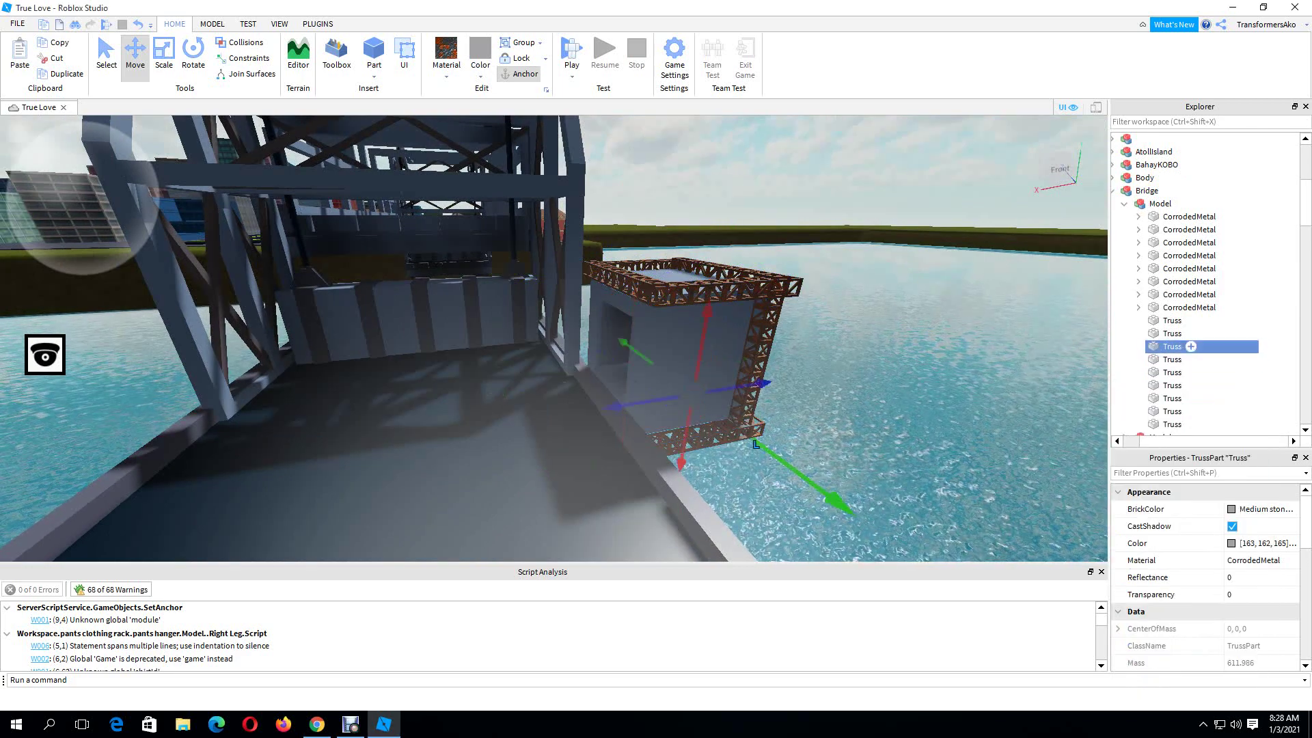
click(676, 377)
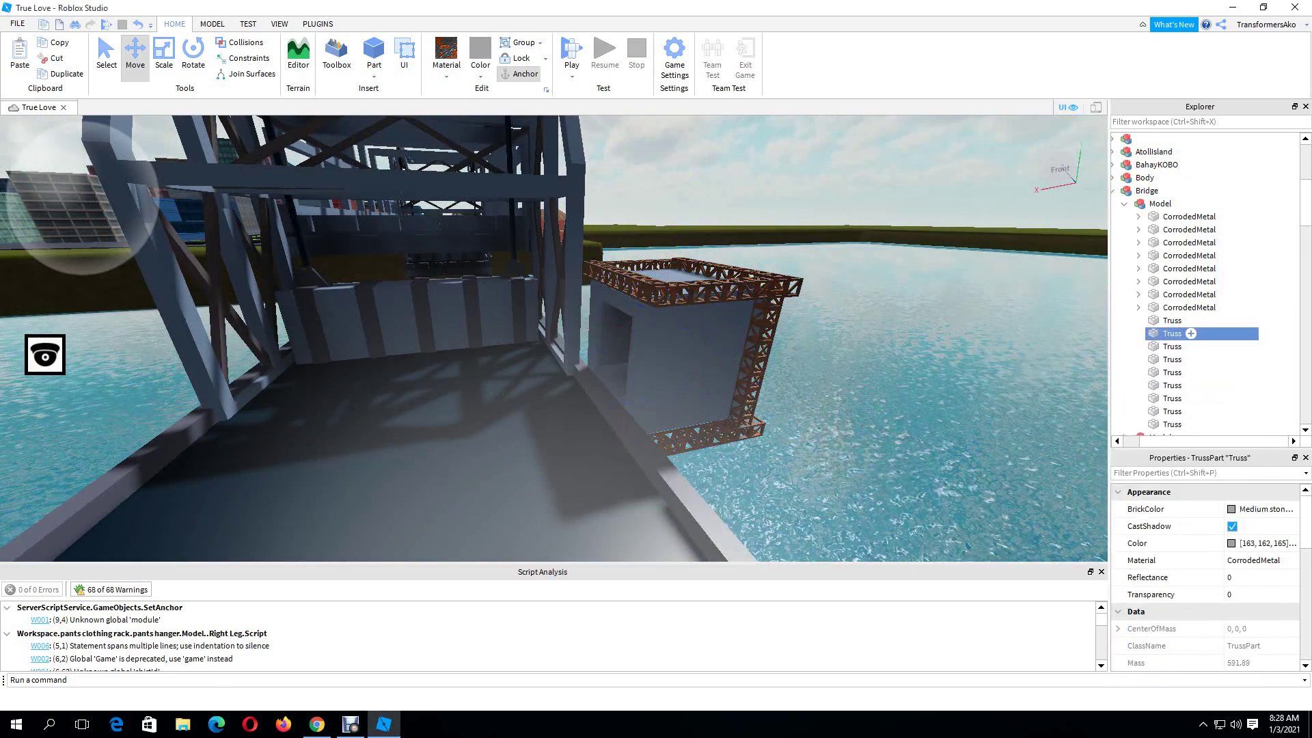
key(Escape)
click(1172, 320)
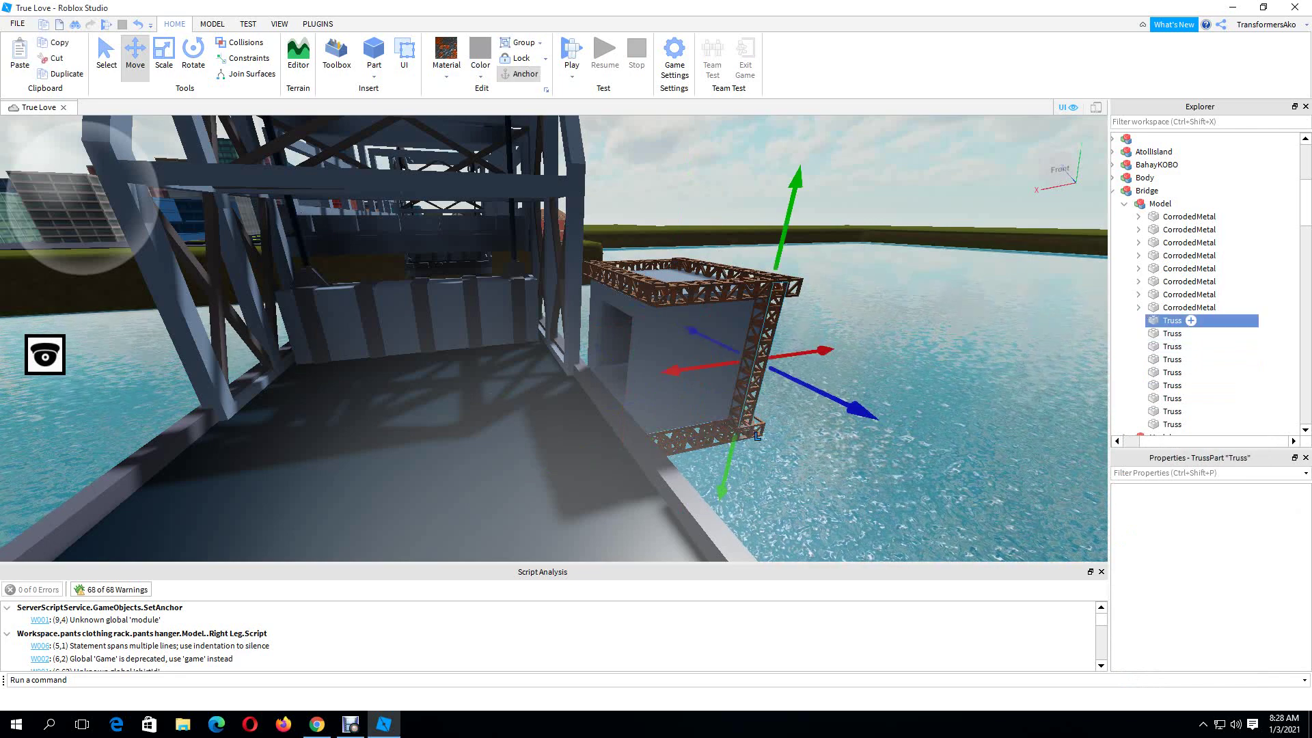
ctrl+click(1190, 332)
key(ctrl+d)
drag(625, 343, 530, 353)
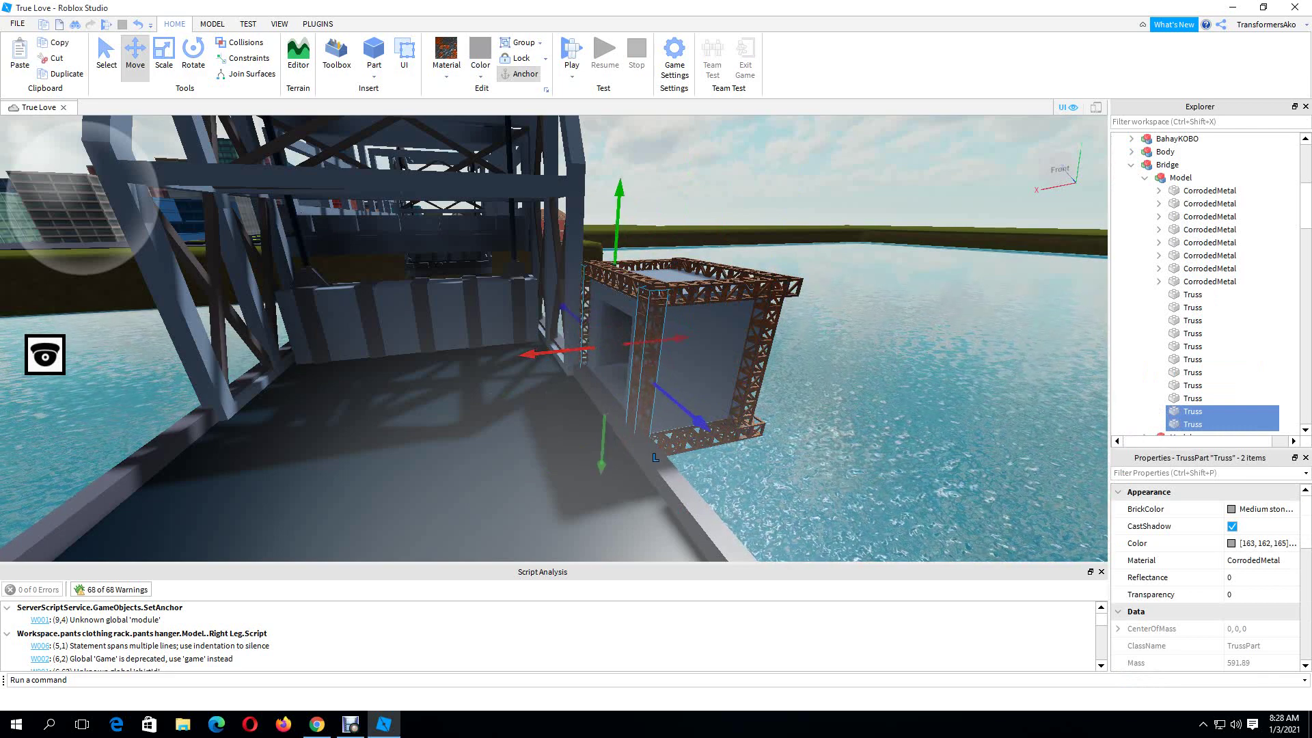
key(a)
right_drag(531, 354, 596, 349)
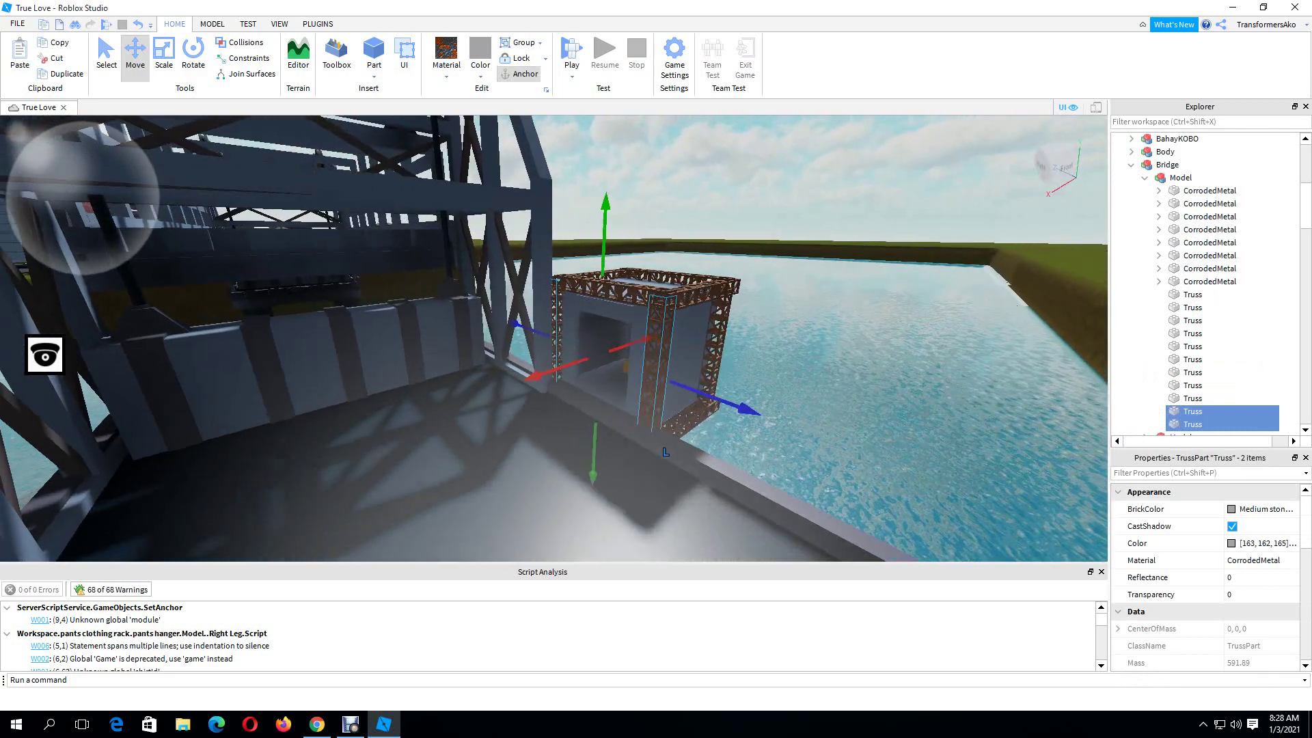
- Publish the map to Roblox and collapse the Bridge model in the object tree
click(17, 23)
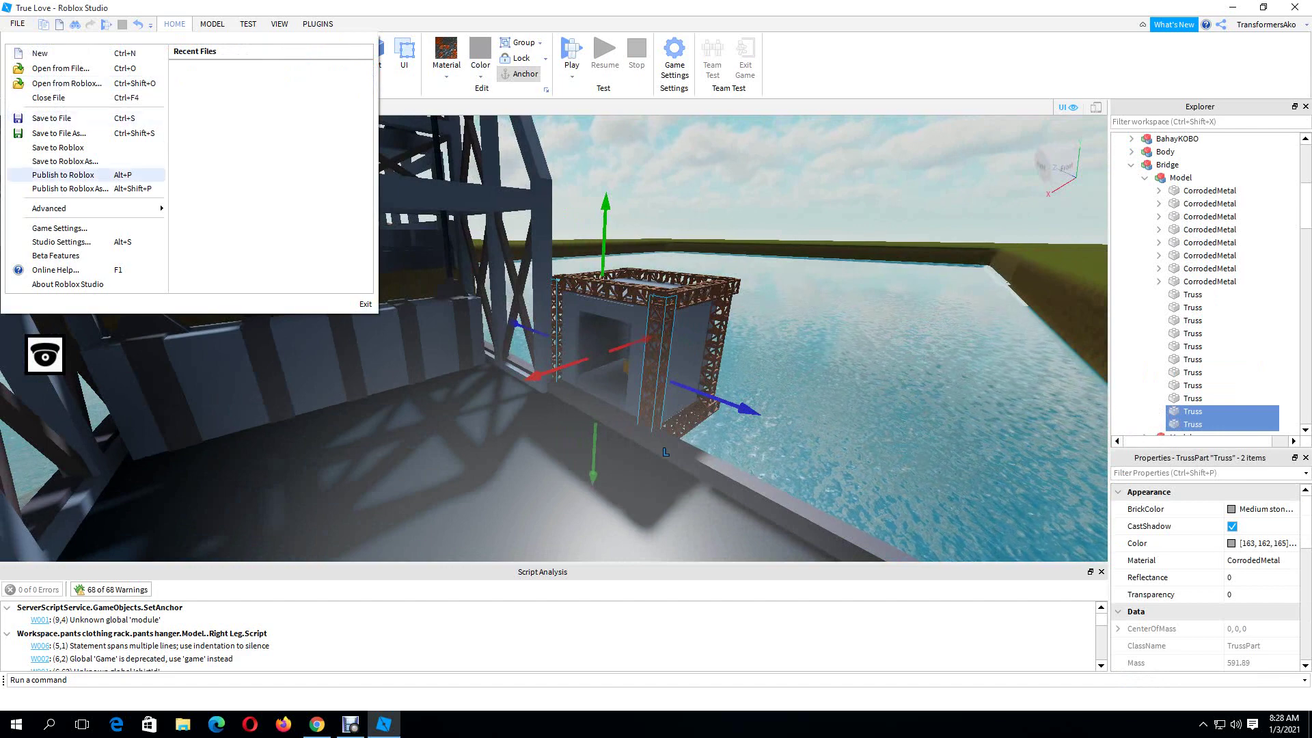
click(68, 175)
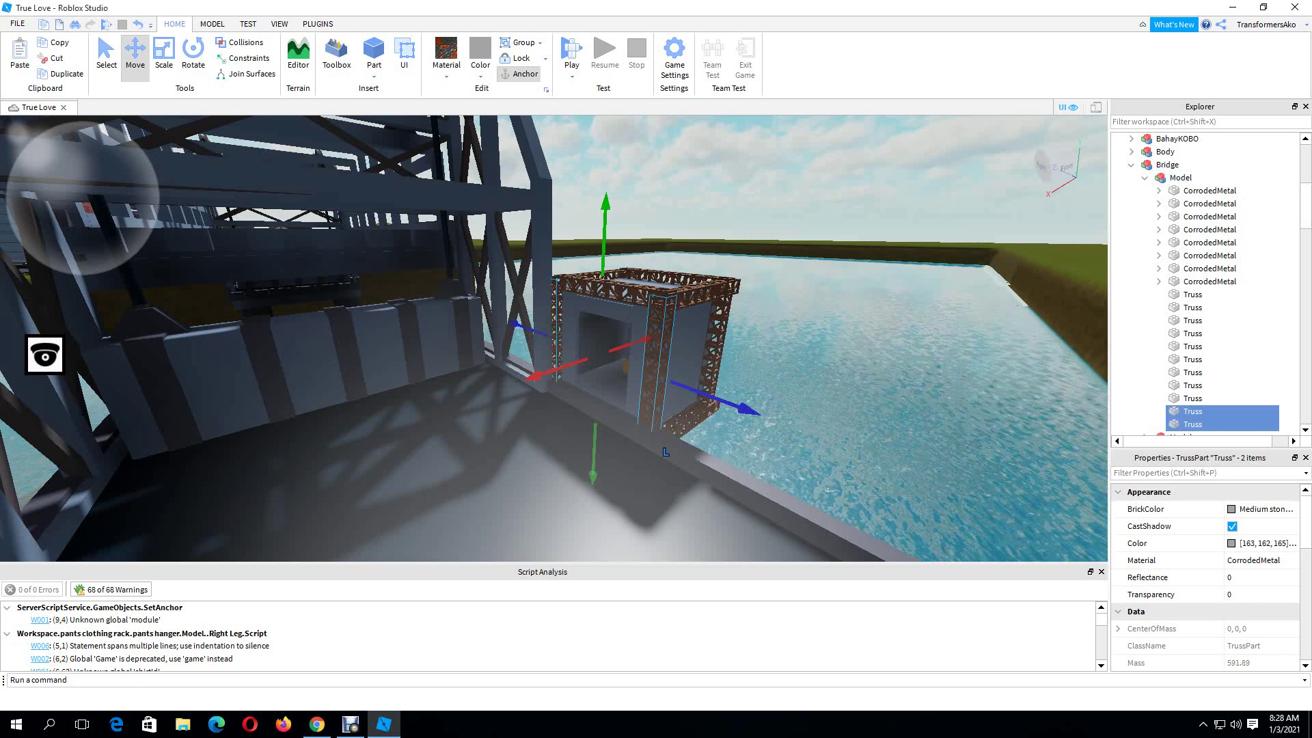
click(1130, 164)
- Open ThunderstormScript in the Workspace, review its storm timing and fog code, and close it
scroll(1202, 274, up, 6)
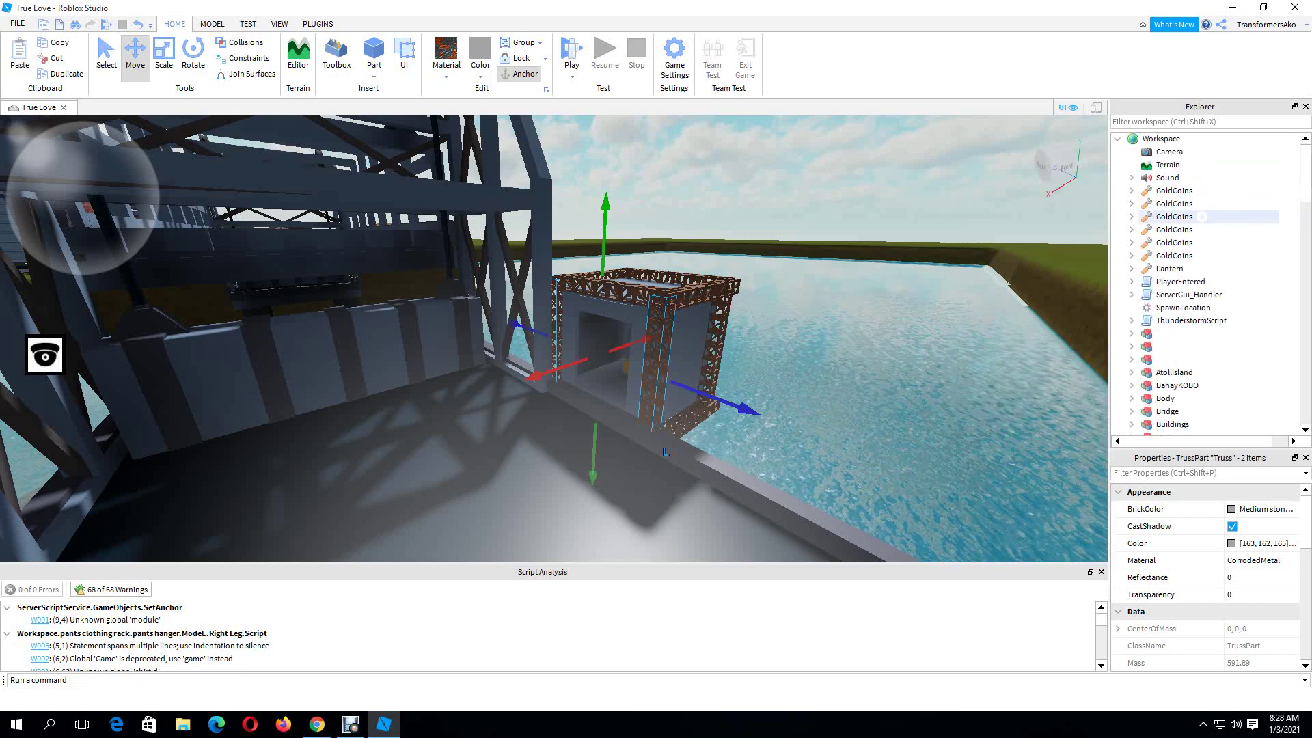
click(1203, 321)
double_click(1192, 321)
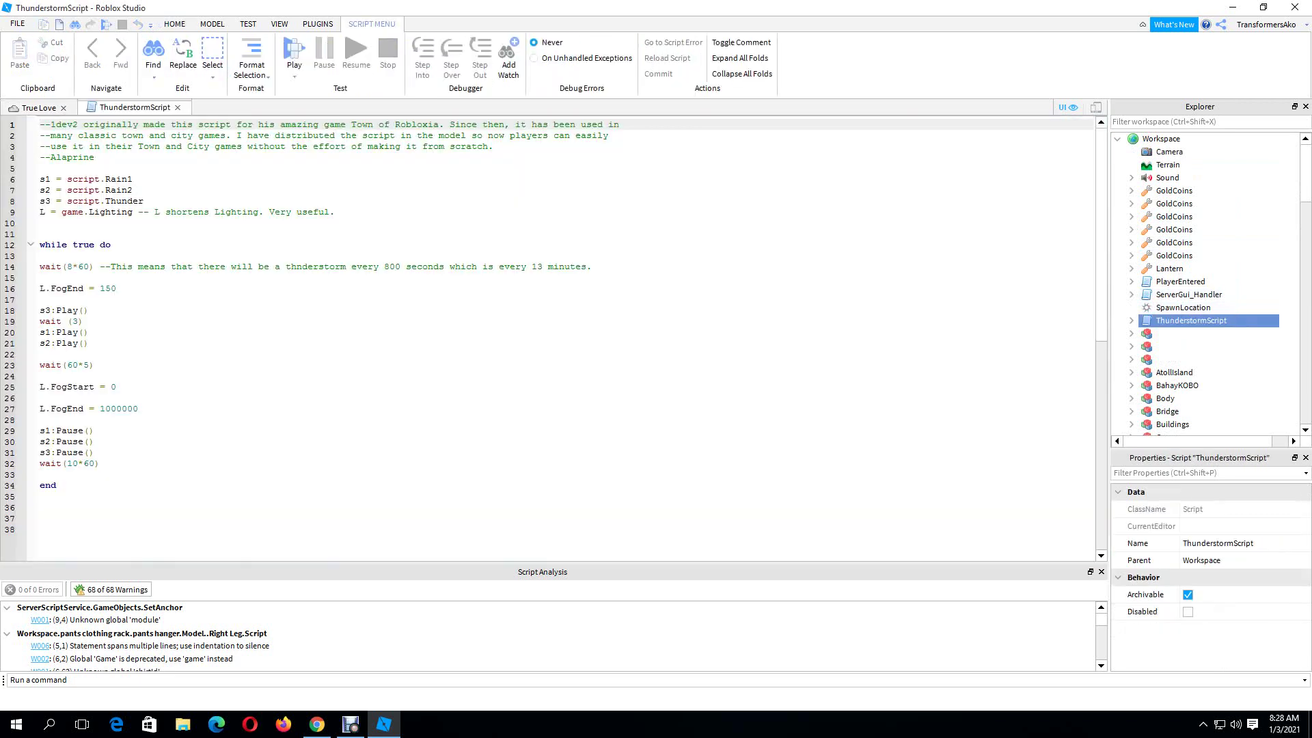
scroll(561, 342, down, 3)
scroll(561, 341, down, 4)
scroll(561, 342, up, 7)
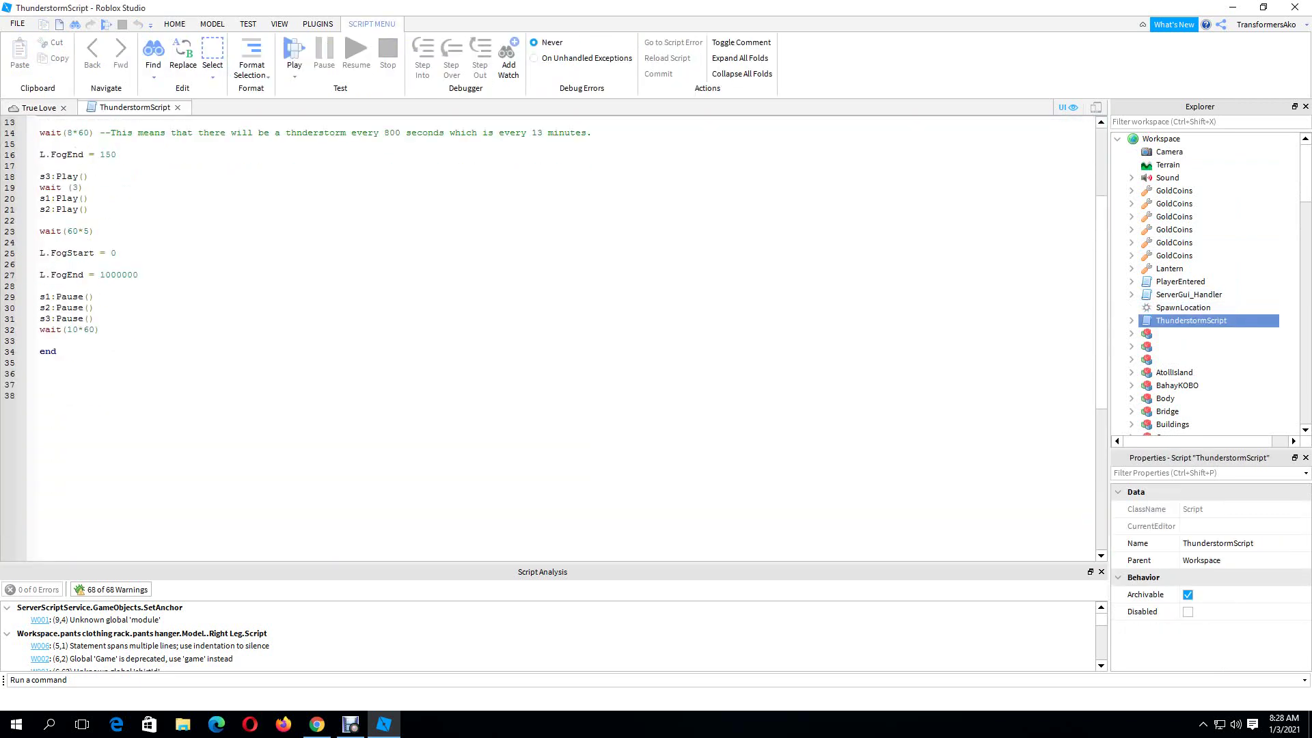
scroll(560, 342, down, 2)
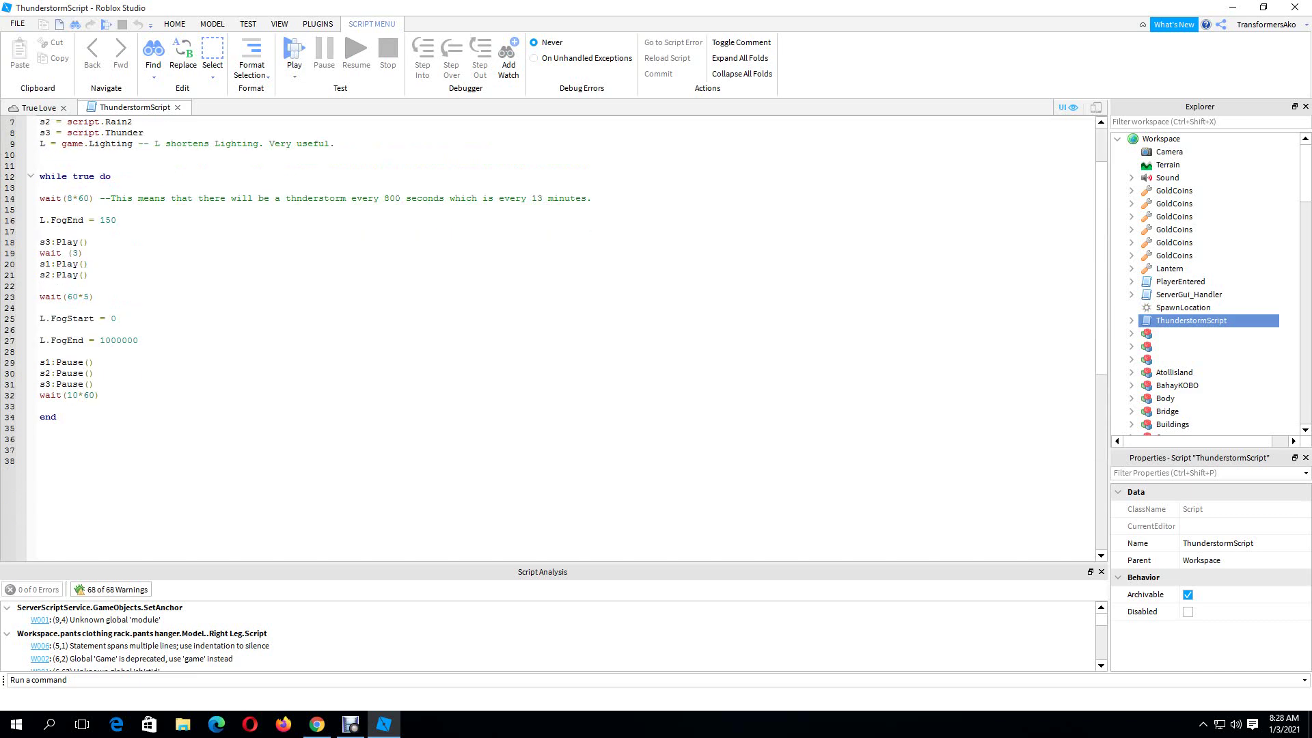
click(178, 107)
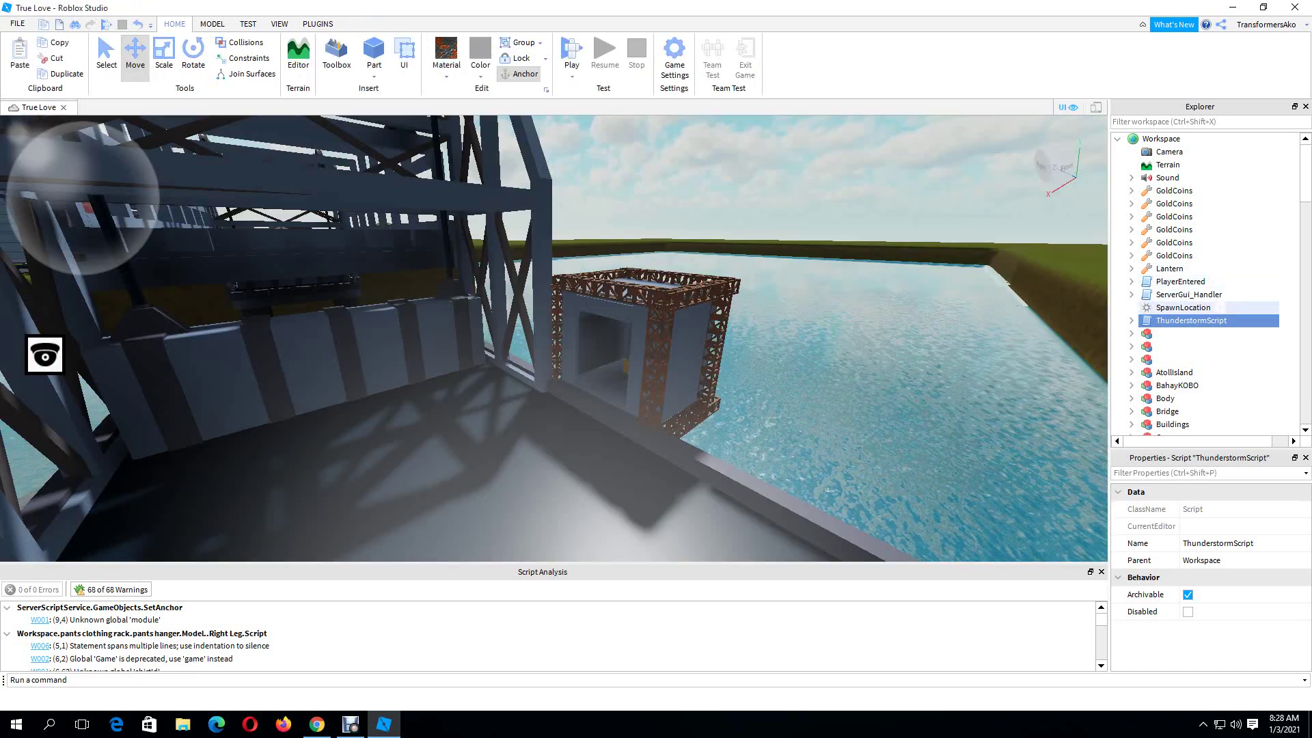
- Open the Rain [READ] script in StarterGui, review its raindrop code, then close it and collapse StarterGui
drag(1306, 175, 1306, 198)
scroll(1203, 283, down, 10)
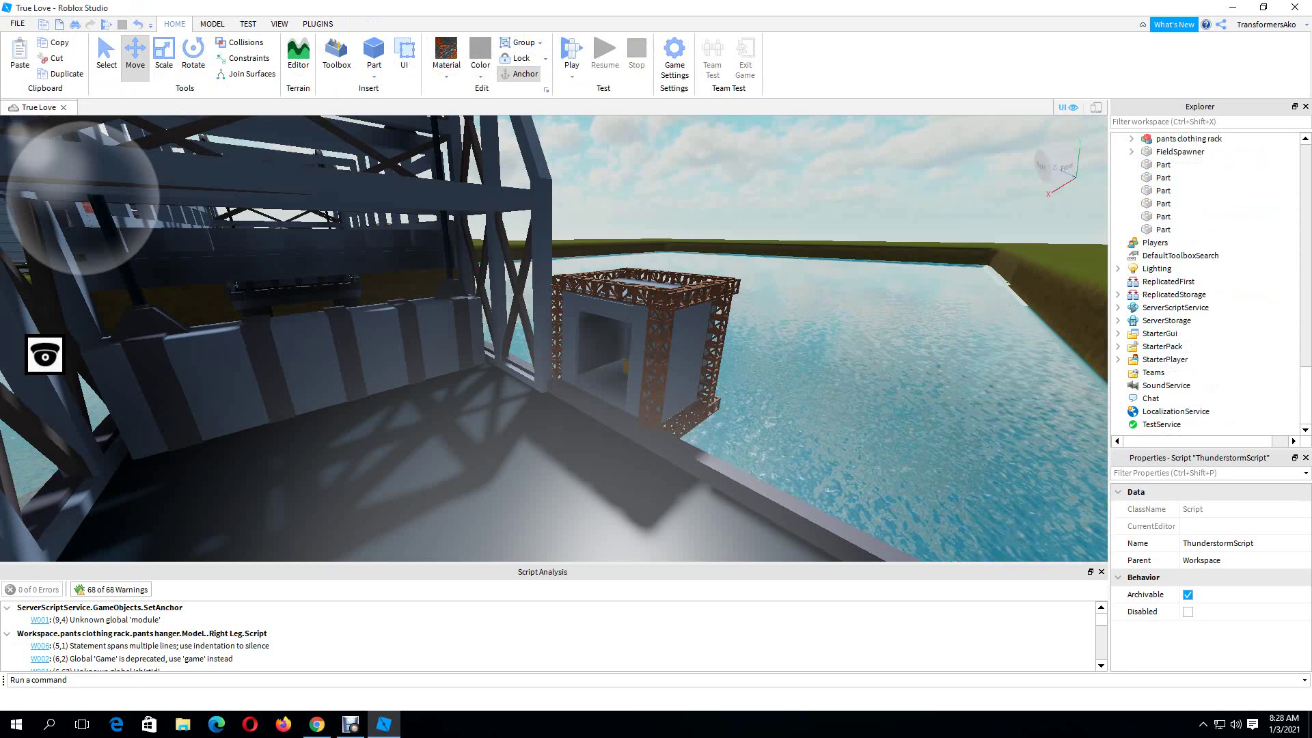
click(1118, 334)
double_click(1175, 372)
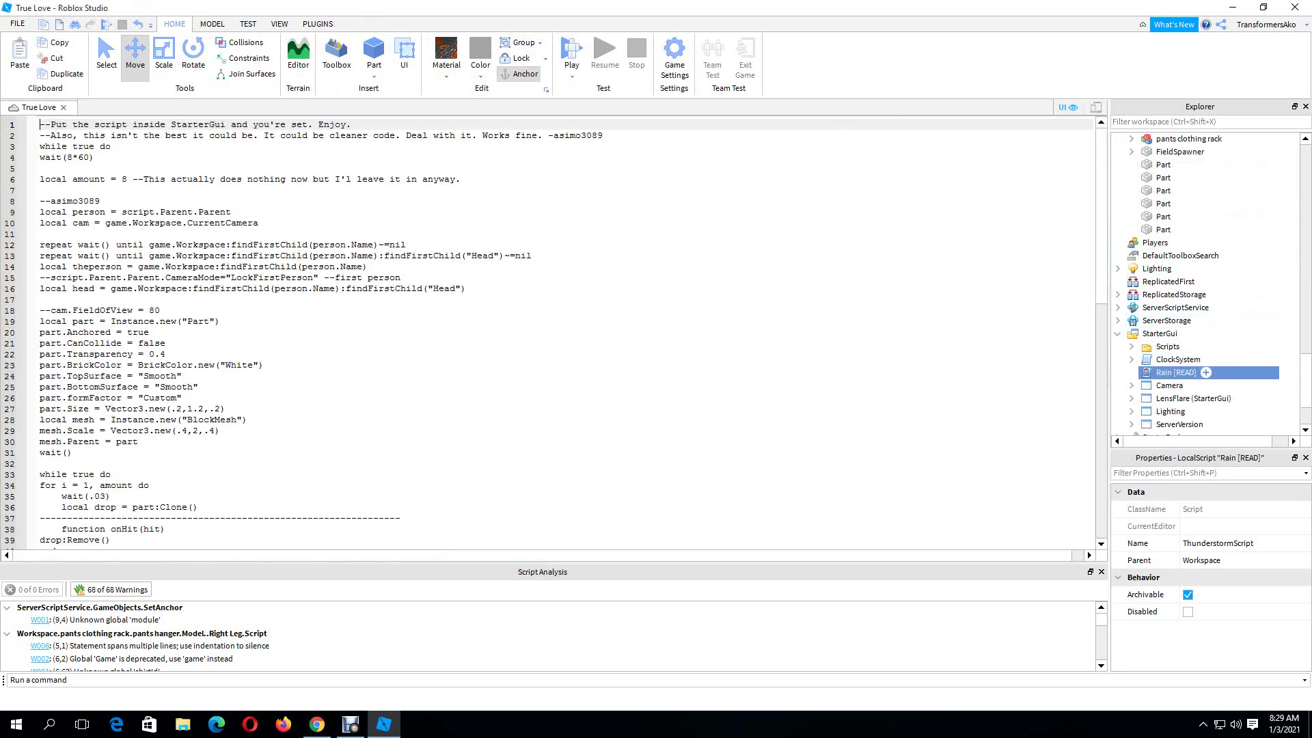
scroll(546, 335, down, 3)
scroll(556, 334, up, 2)
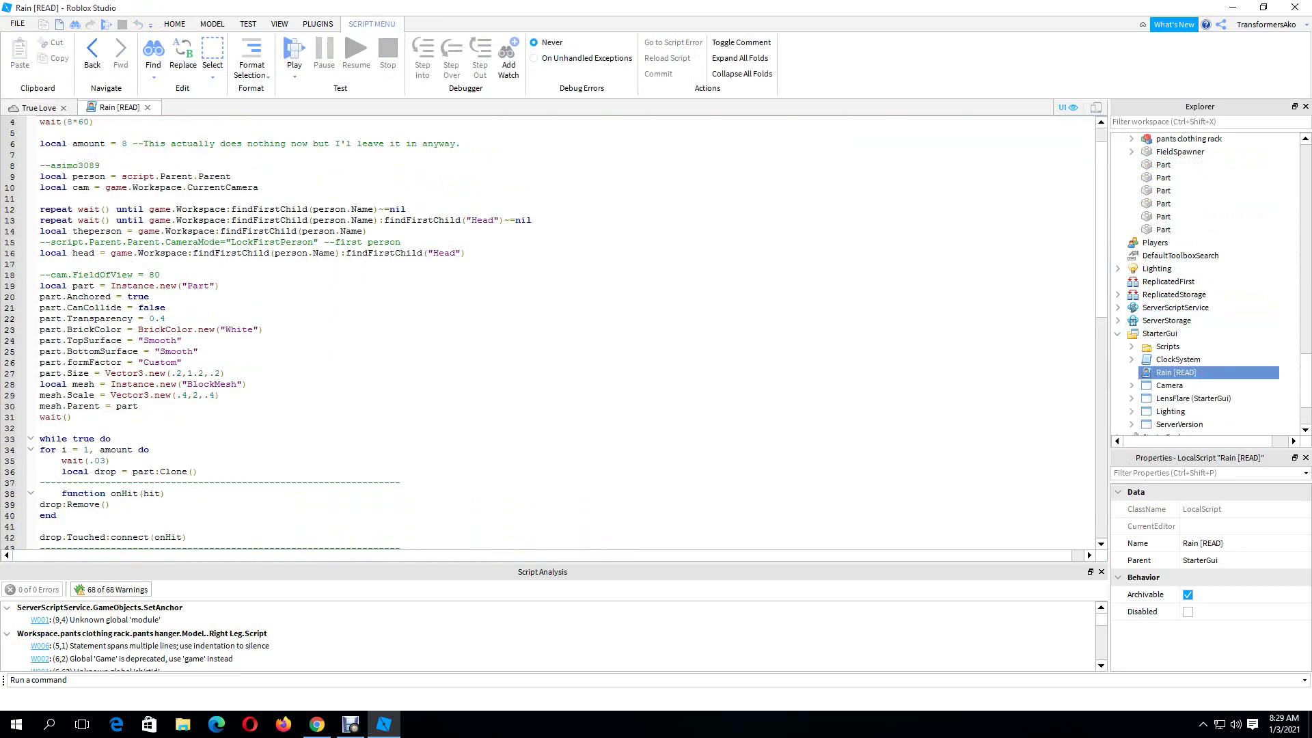
scroll(555, 335, down, 2)
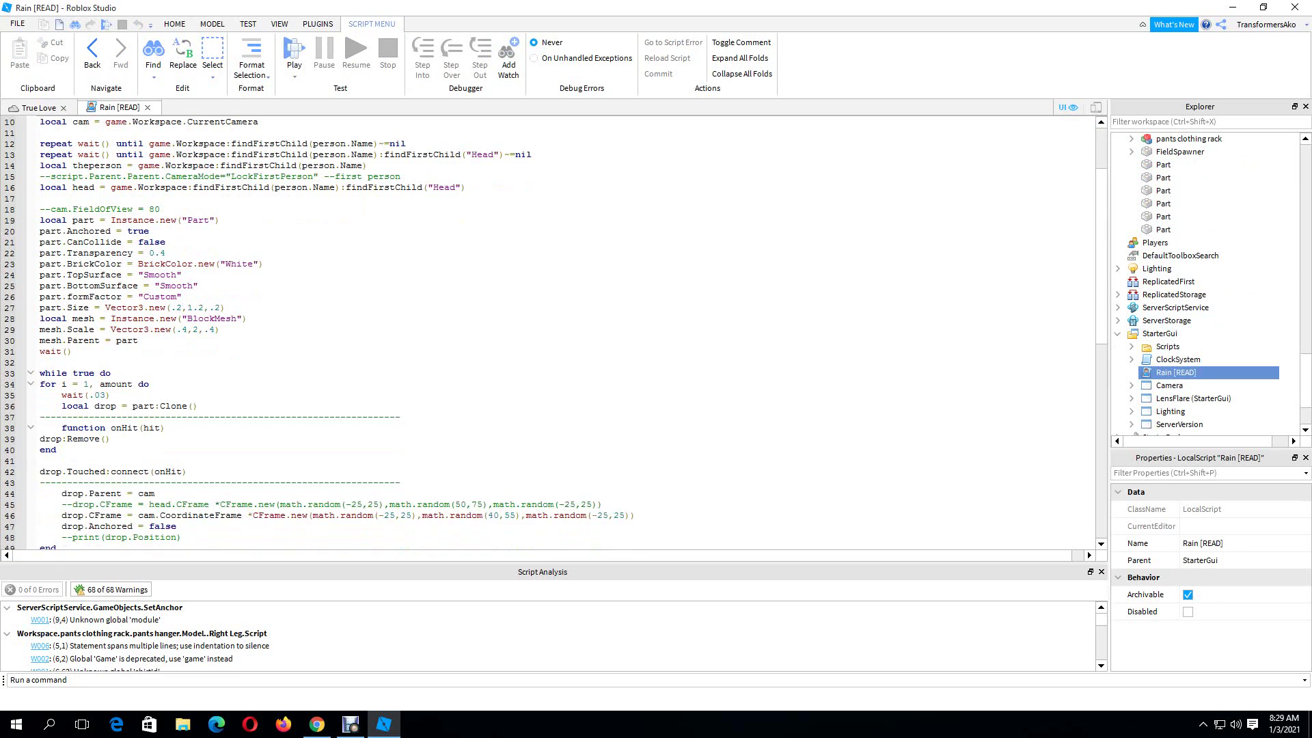
scroll(555, 335, down, 6)
scroll(555, 335, up, 1)
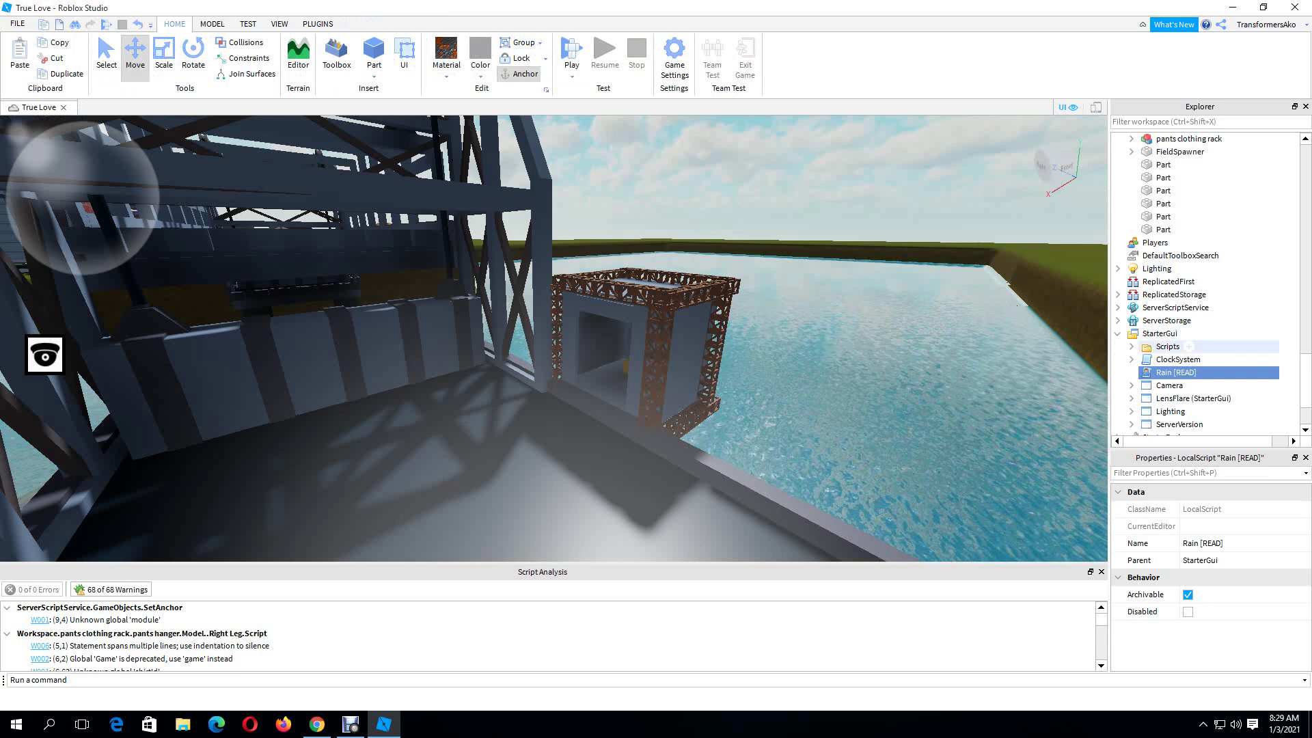
click(1118, 334)
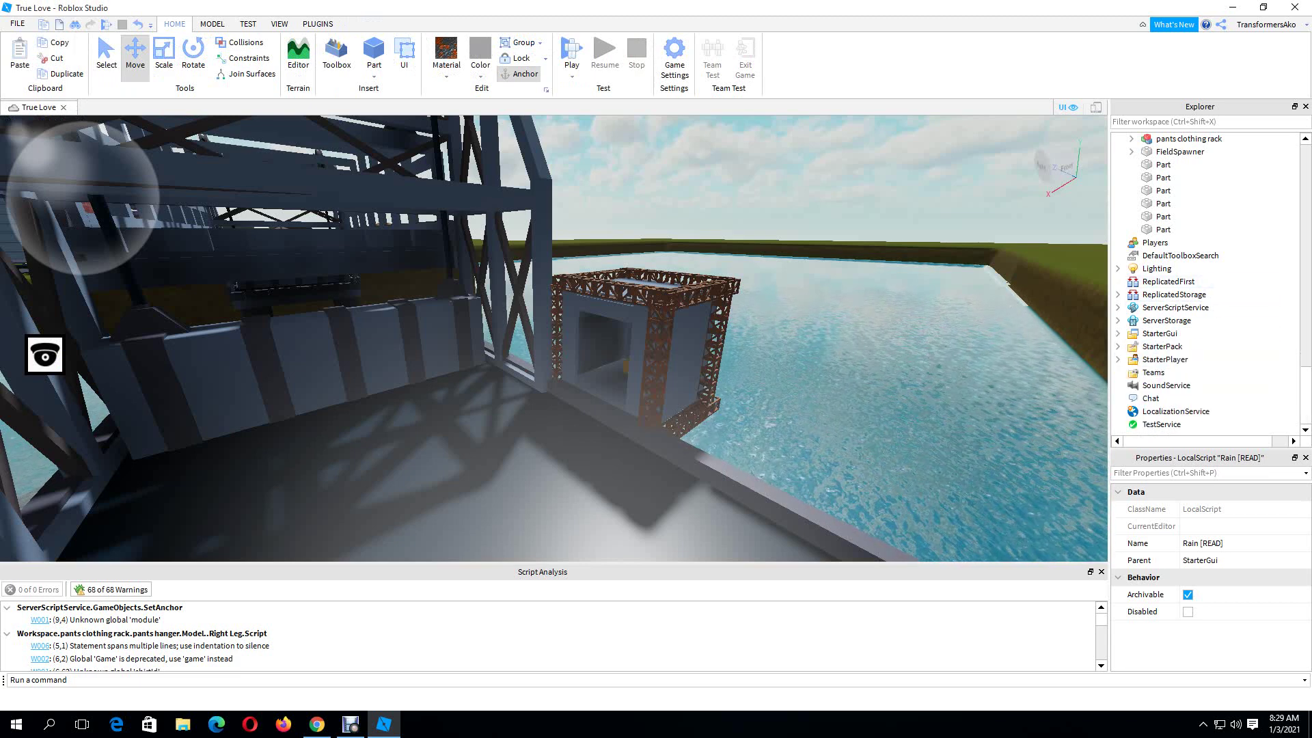
- Inspect the contents of the Lighting object in StarterGui and collapse StarterGui again
click(1118, 334)
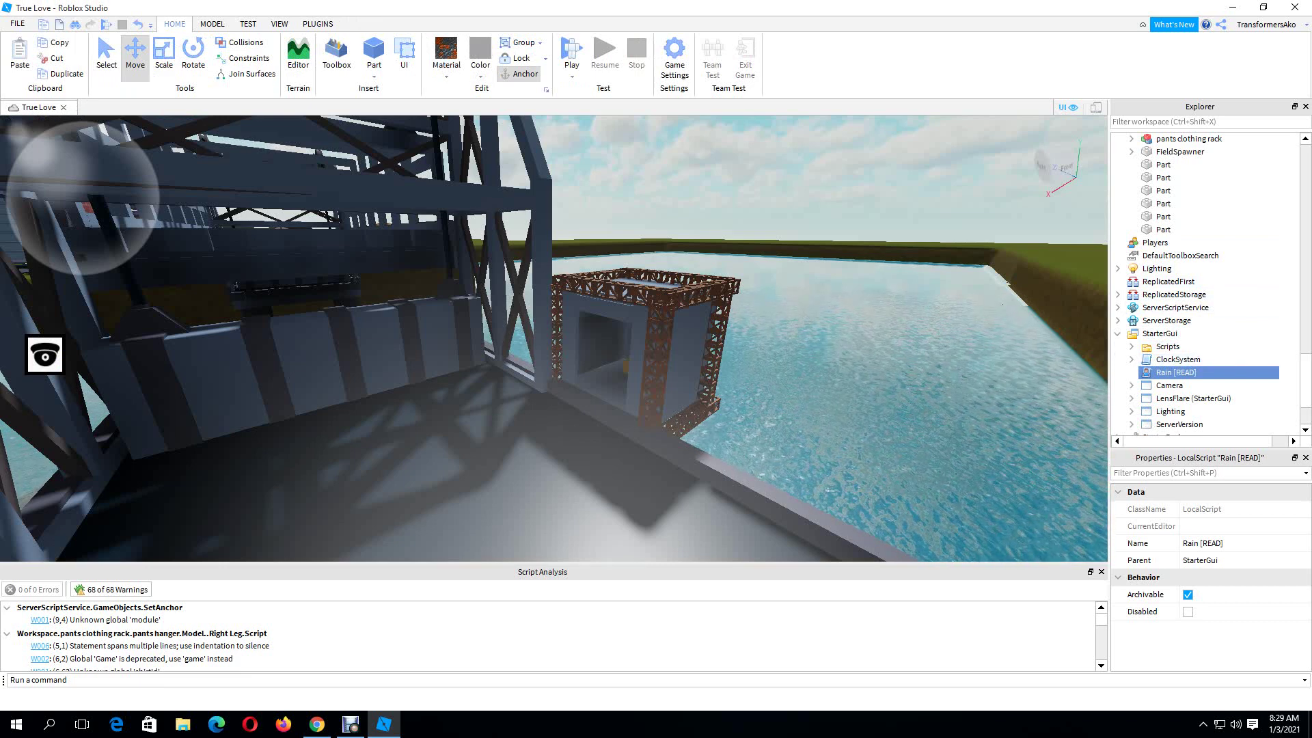
scroll(1191, 399, down, 1)
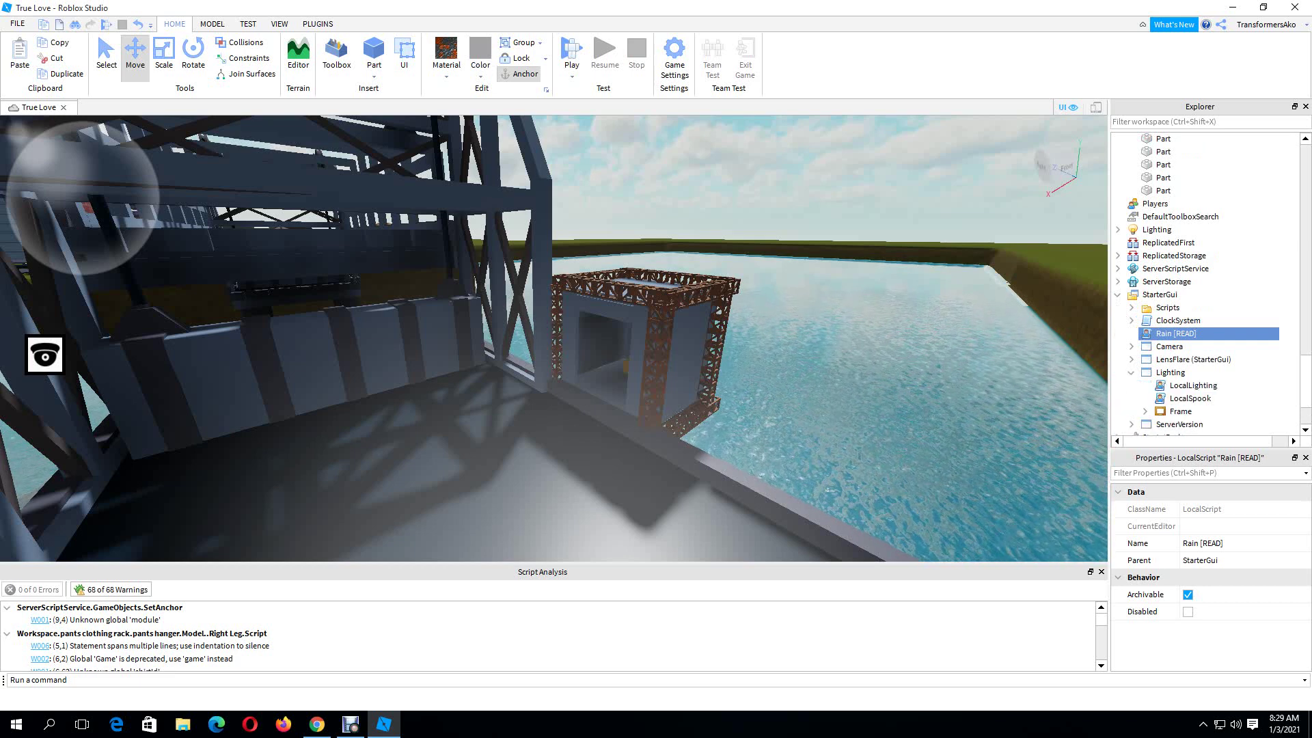
click(1117, 295)
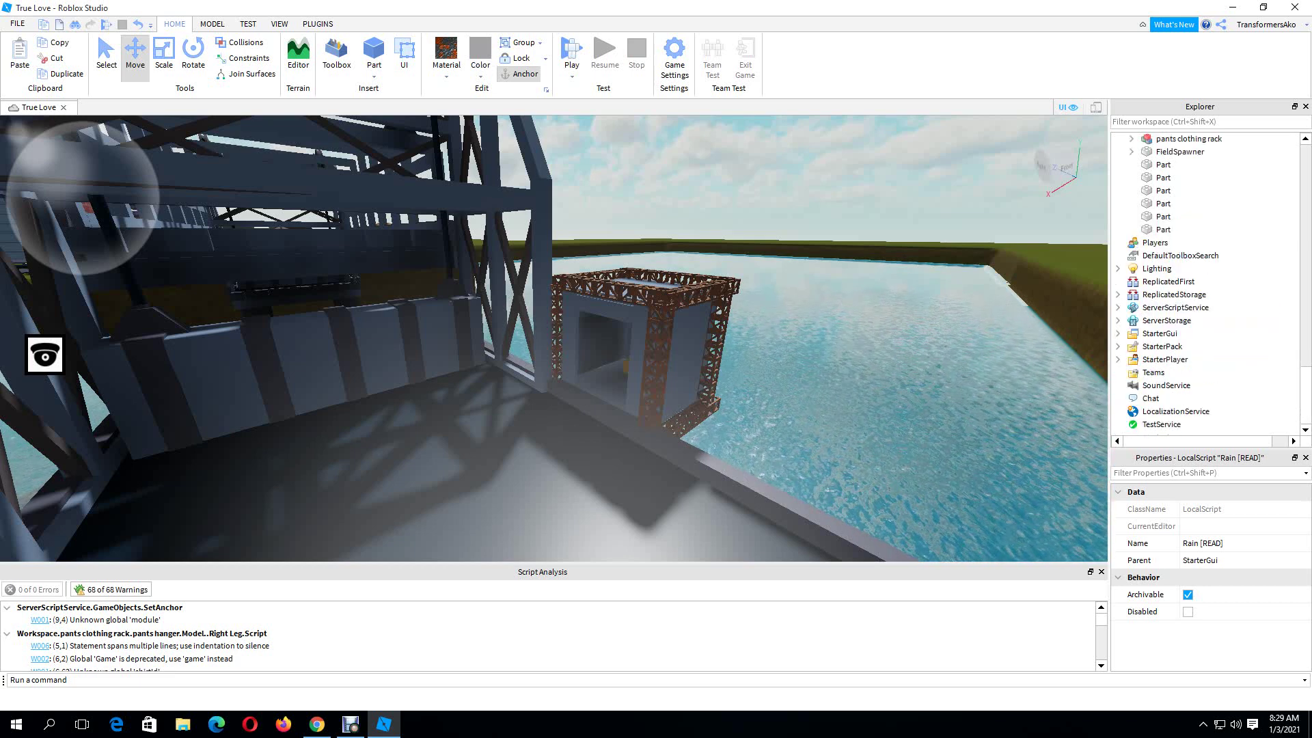
- Open the DayCycle script in ServerScriptService's Lighting folder to examine its code
click(1118, 307)
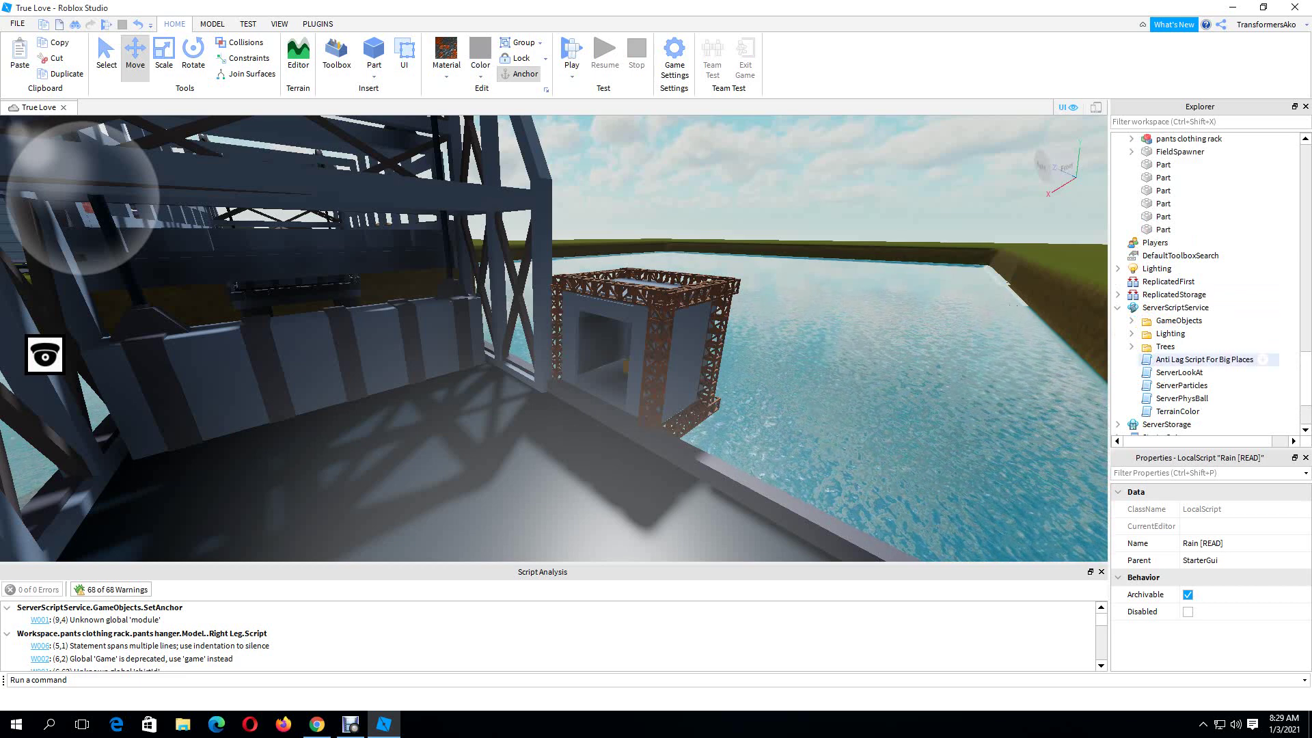
click(1131, 334)
double_click(1189, 346)
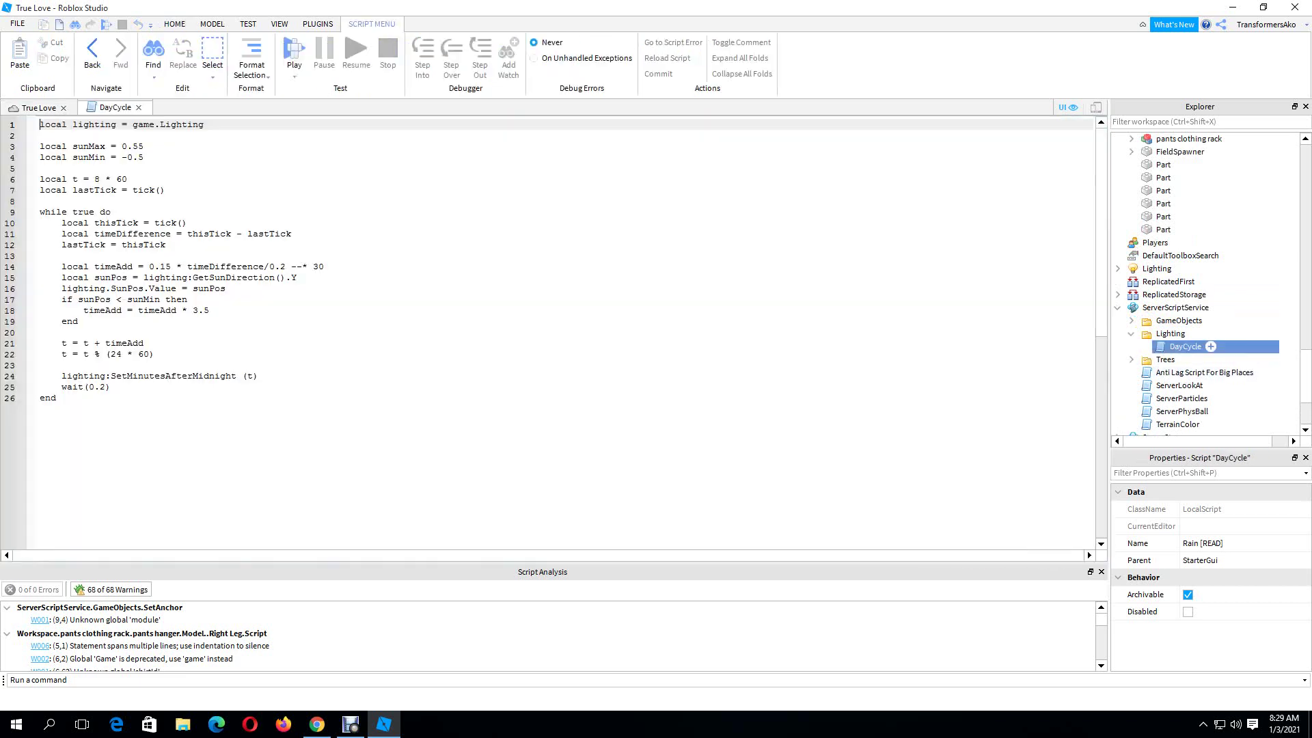
- Review the start-time line of the DayCycle script, then close the script
click(101, 179)
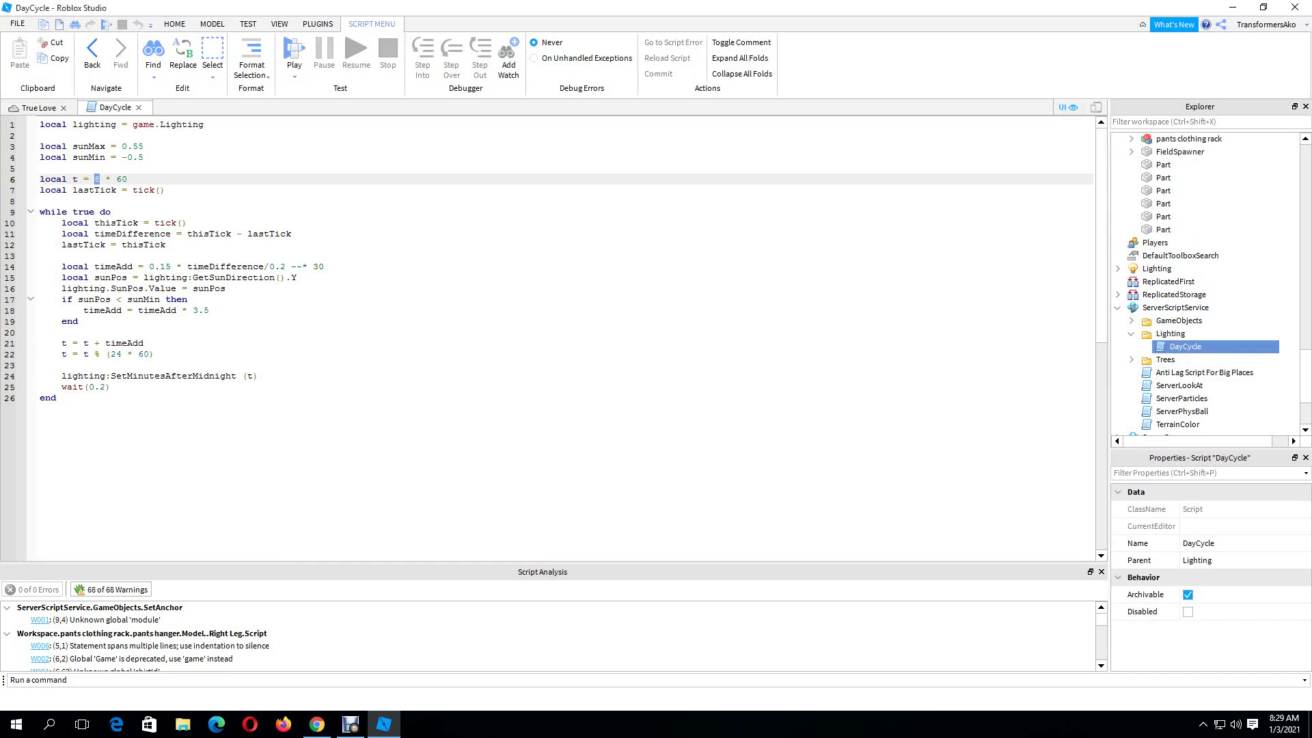
key(Down)
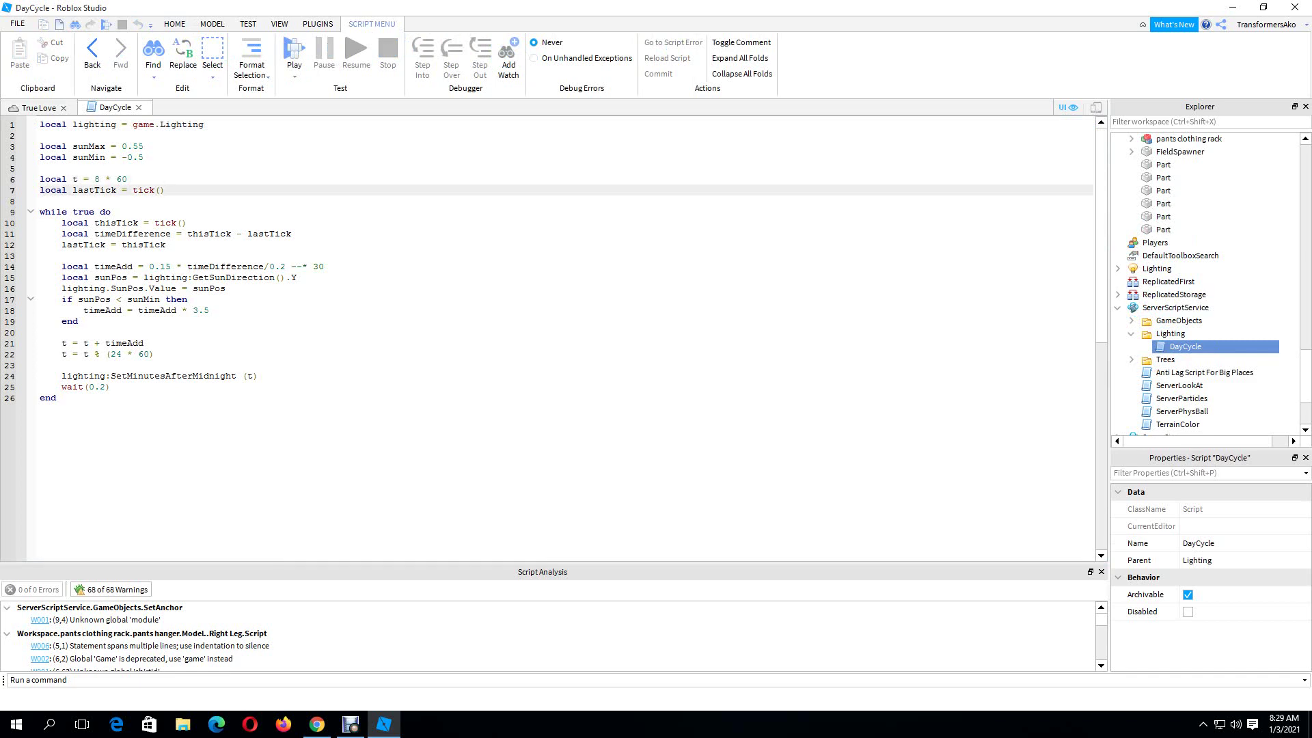
click(138, 108)
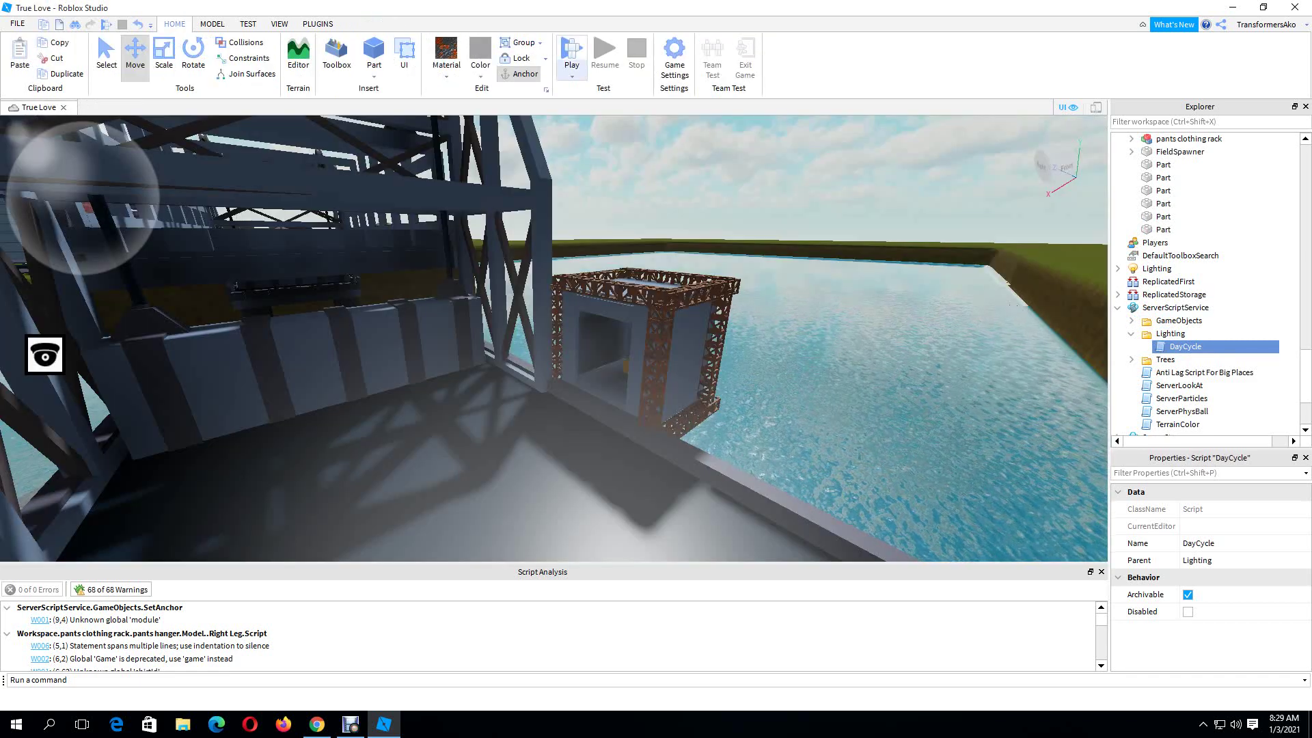
- Start a play test of the map and walk the character across the grassy spawn area
key(F5)
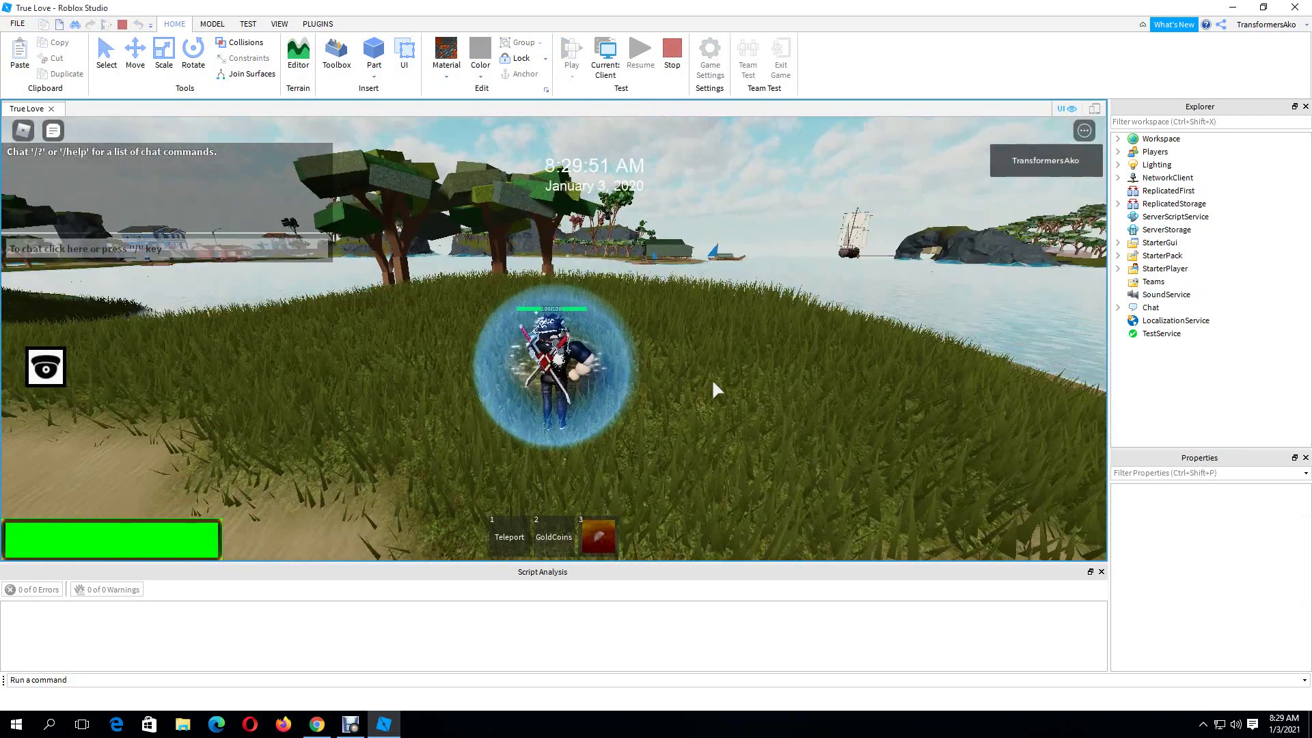
right_drag(711, 379, 711, 381)
key(w)
scroll(713, 382, down, 3)
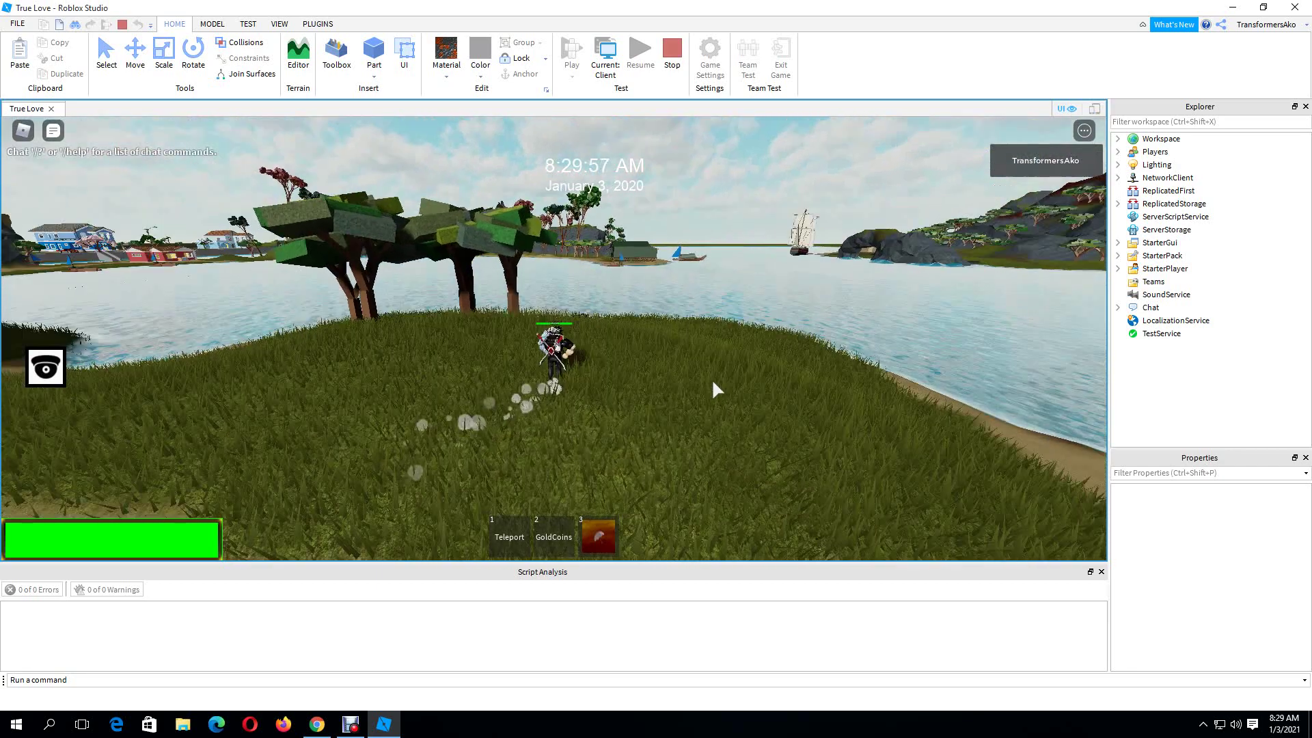
- Equip the Teleport tool, teleport the character to the paved road near the blue house, and put the tool away
key(1)
right_drag(468, 340, 468, 341)
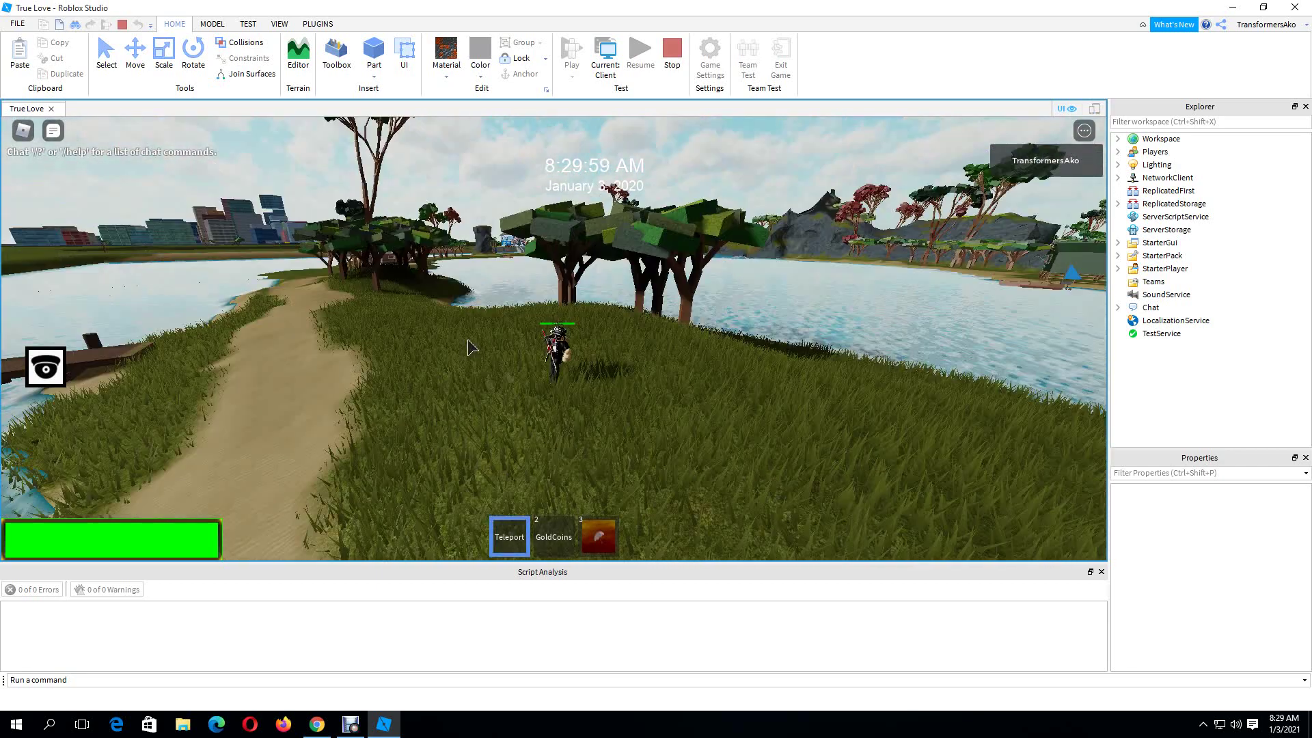
key(w)
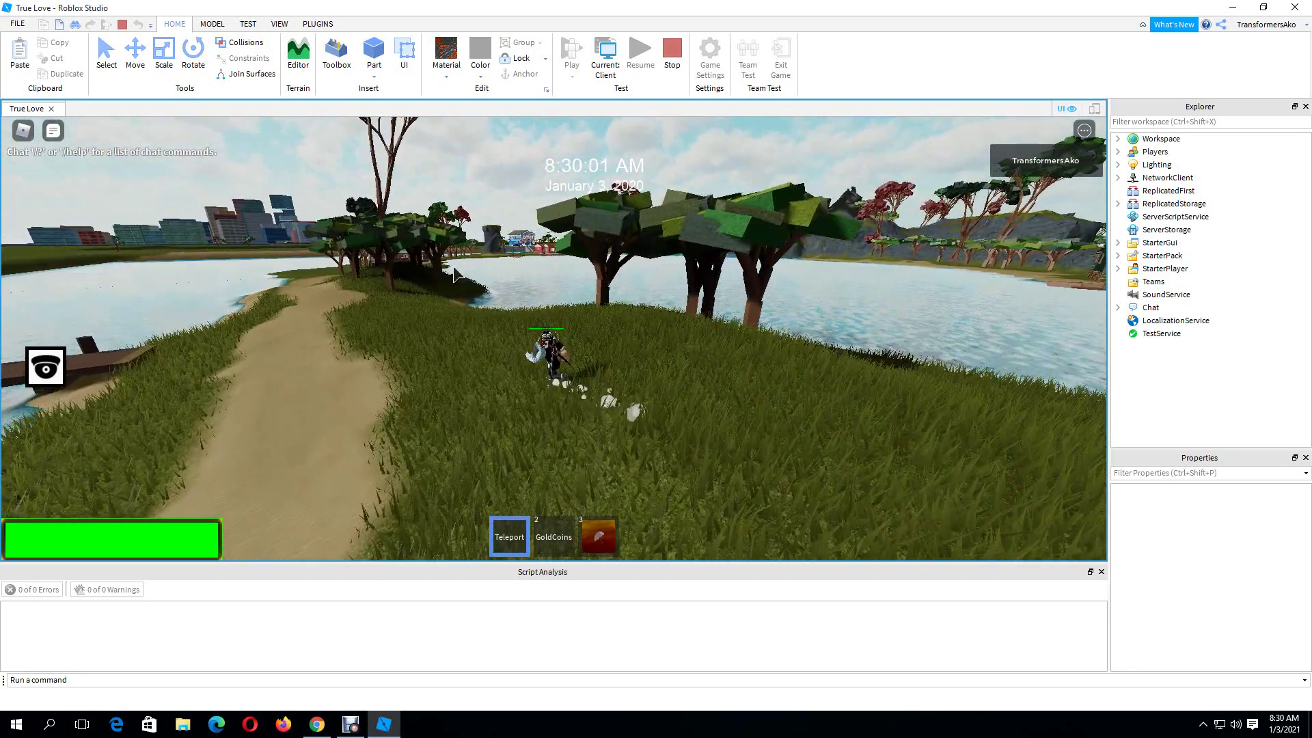
click(514, 246)
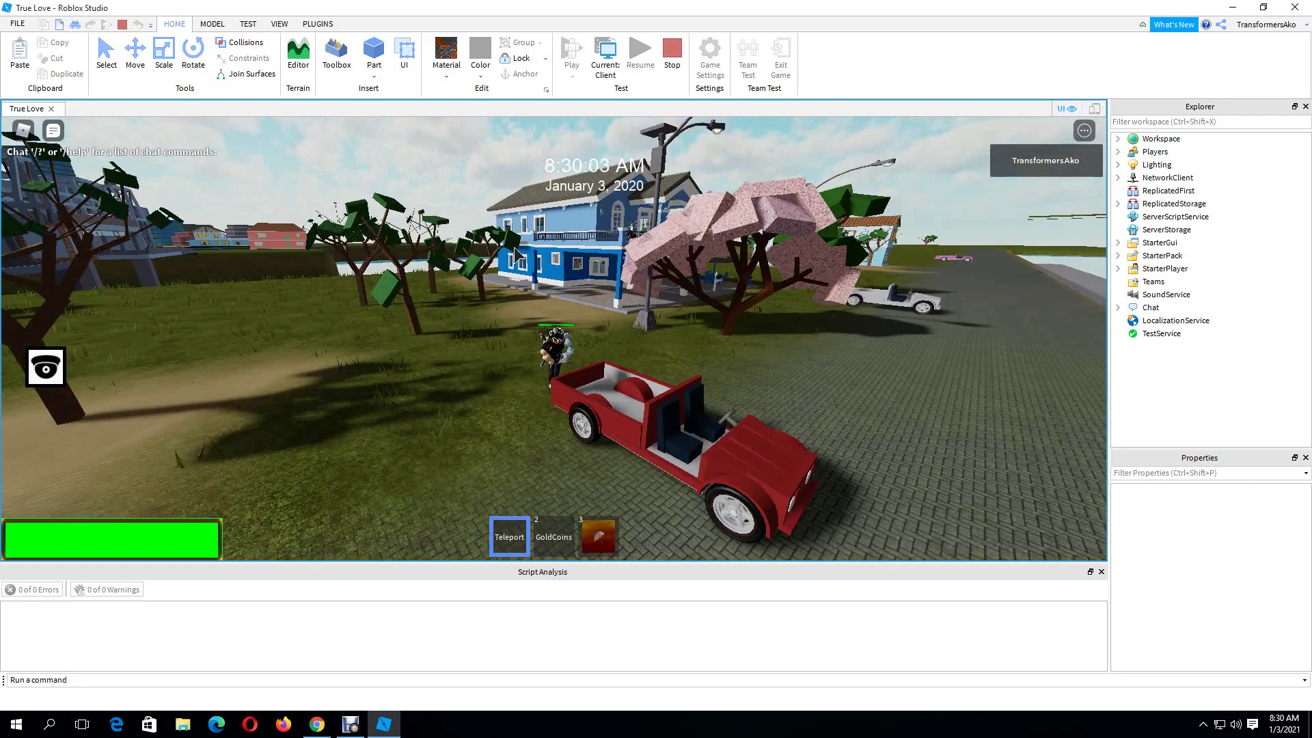
click(823, 388)
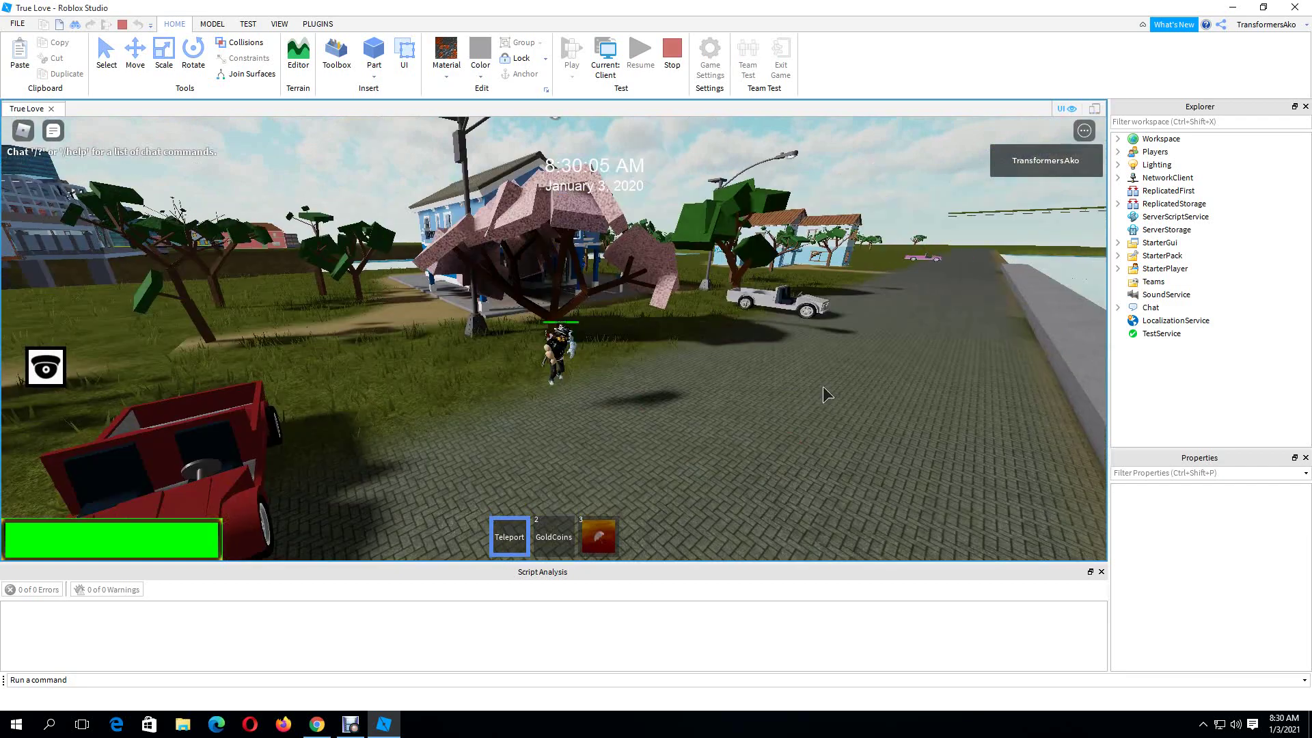
key(d)
key(1)
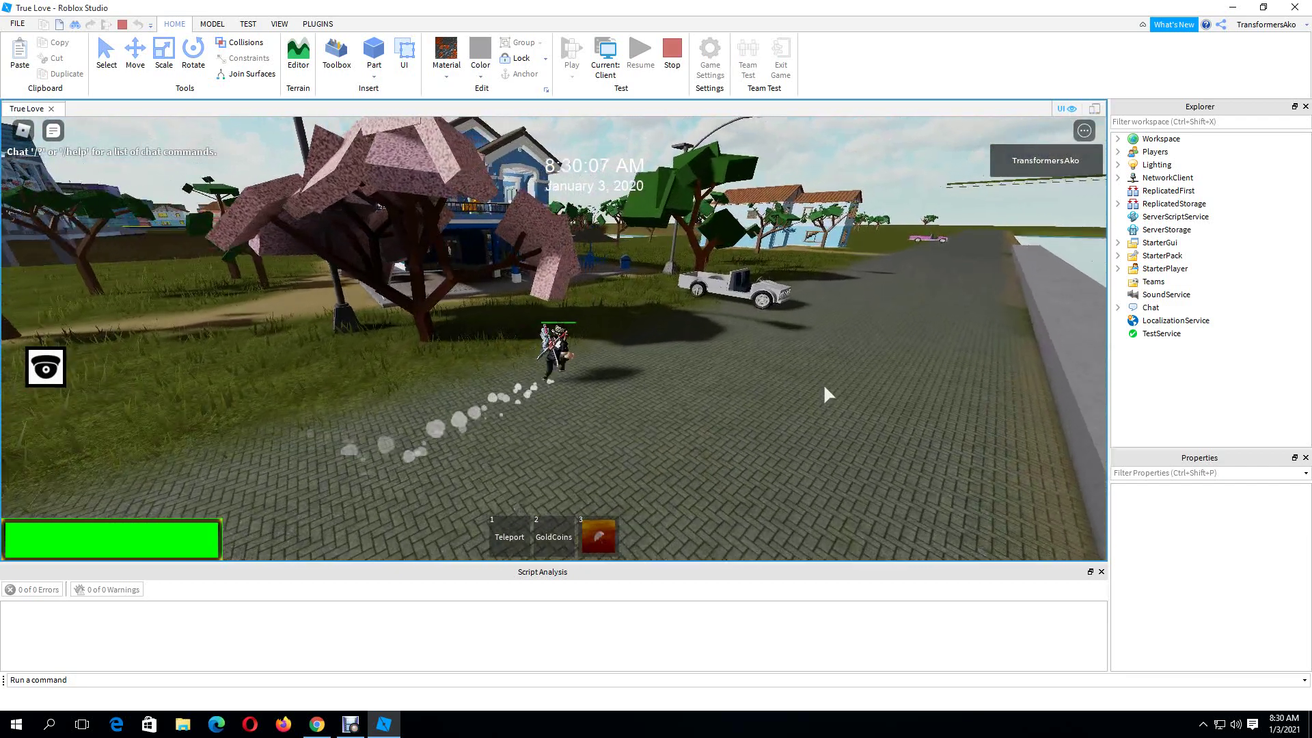
- Walk the character past the pink tree and across the grass to the blue house's covered entrance
key(Left)
key(d)
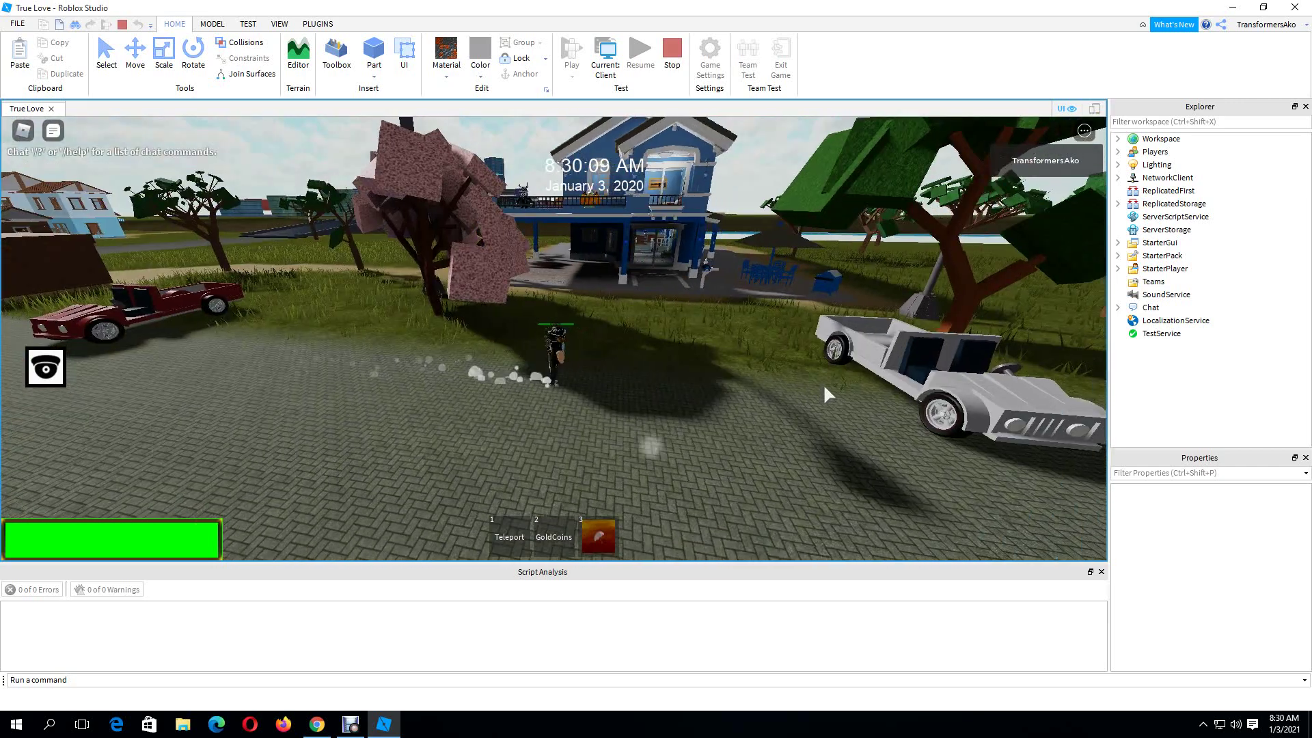
key(Left)
key(w)
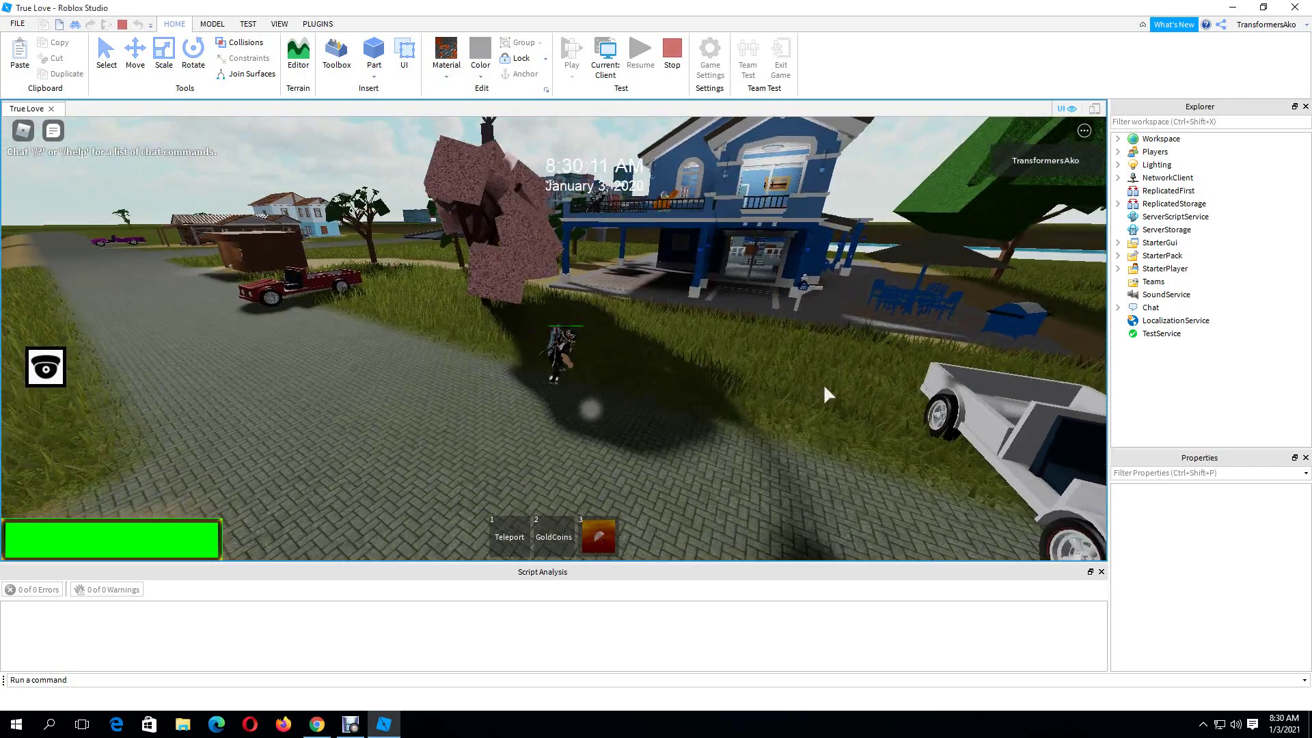
key(d)
key(w)
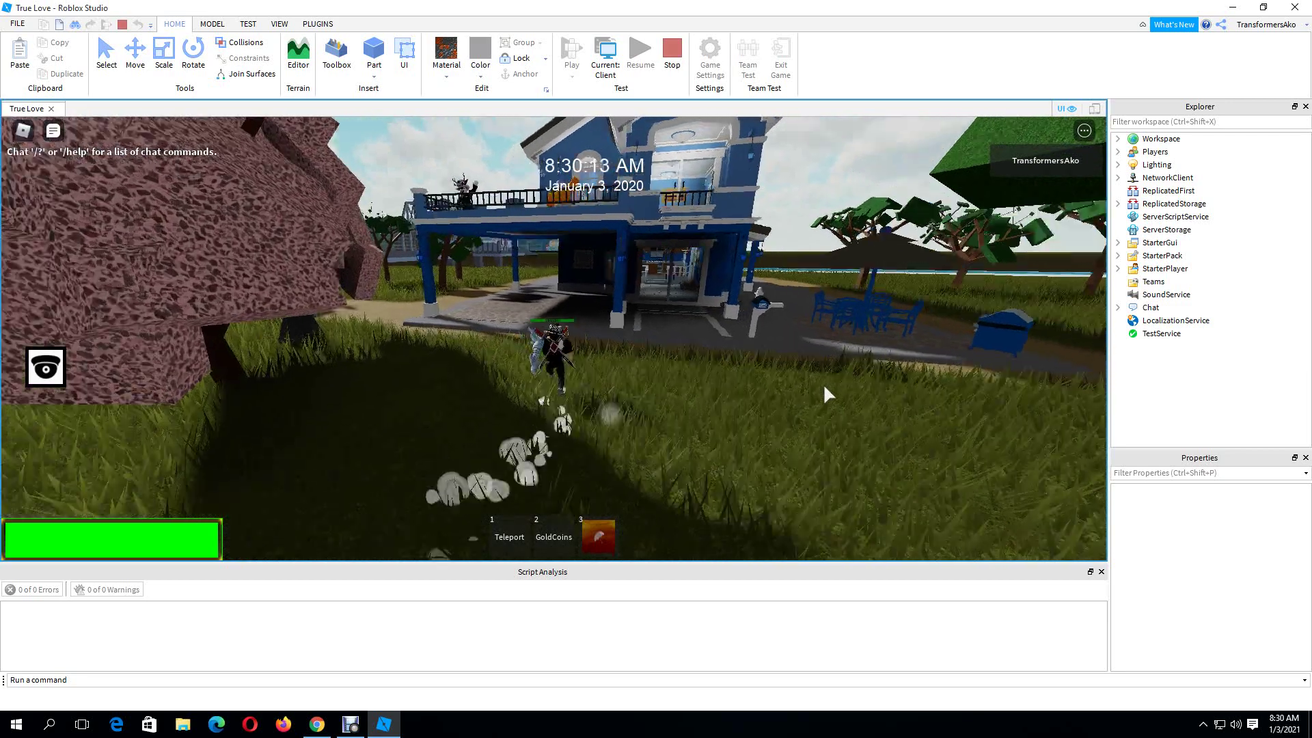
key(w)
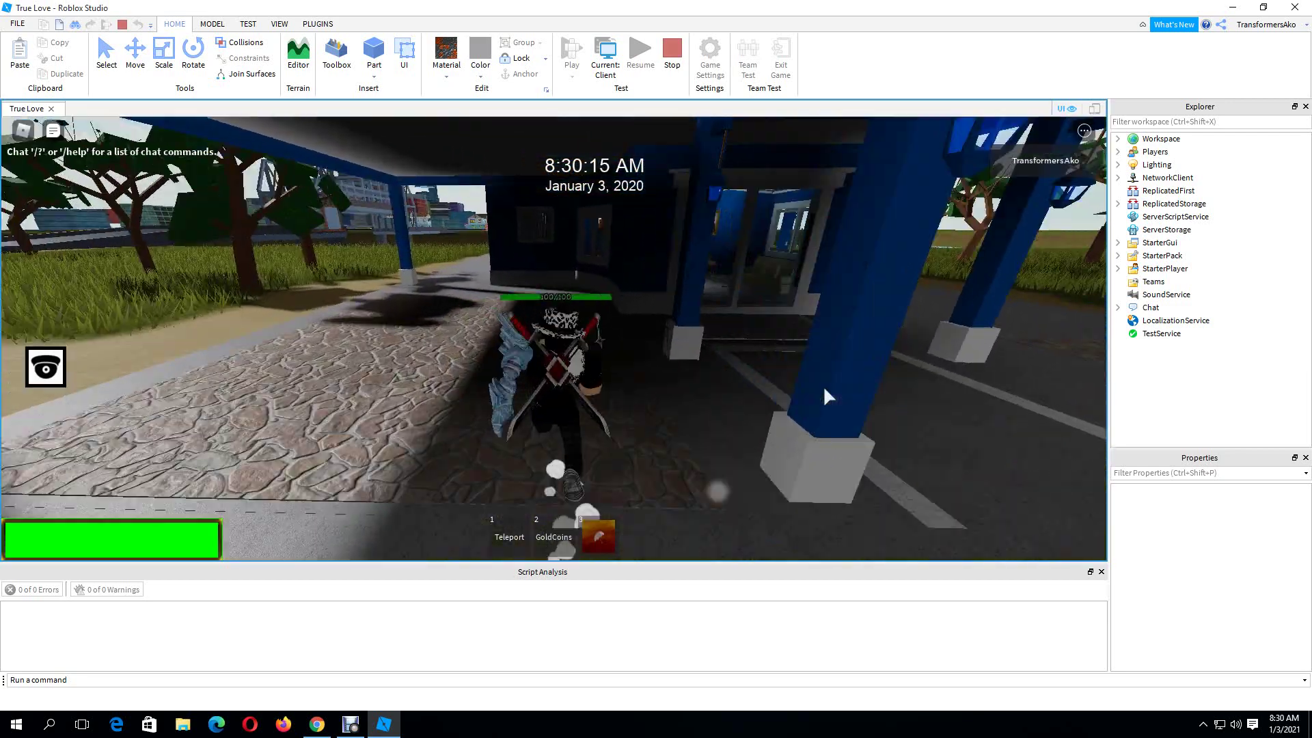
- Switch on the lamps at the blue house's entrance from the pillar beside the glass doors
key(w)
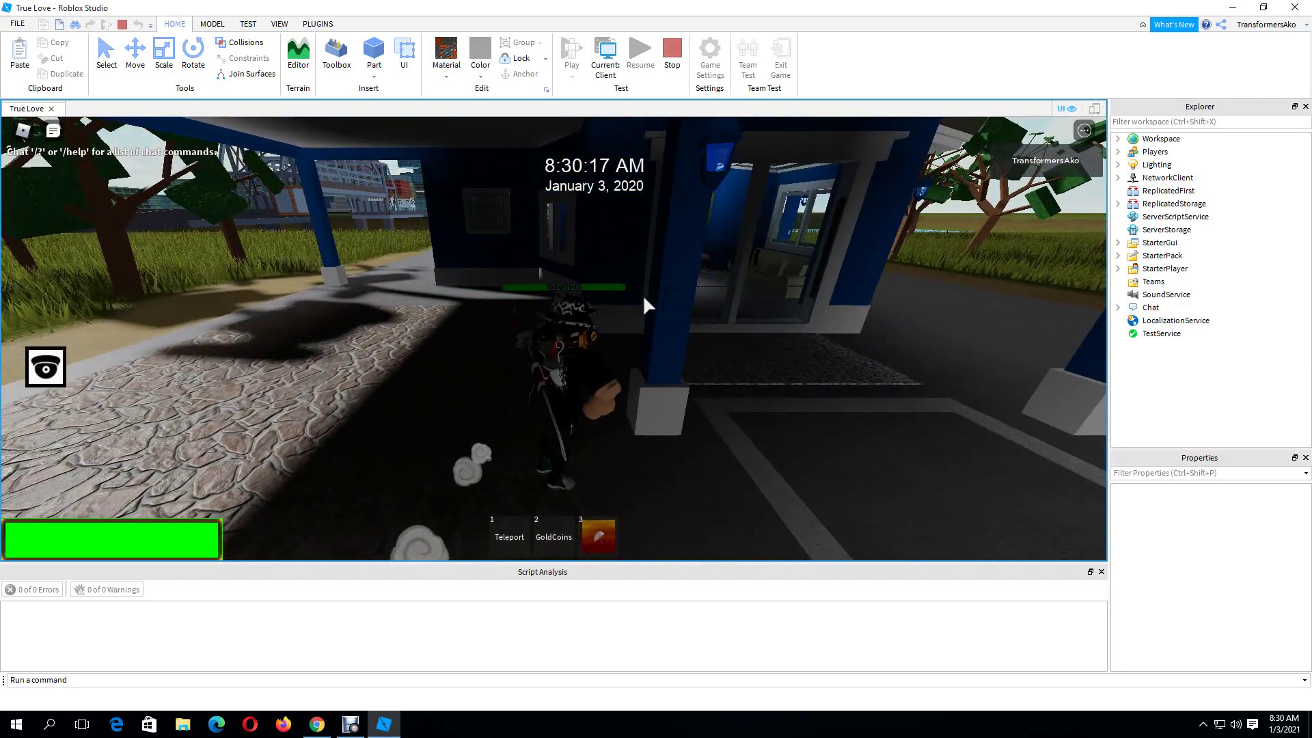
key(w)
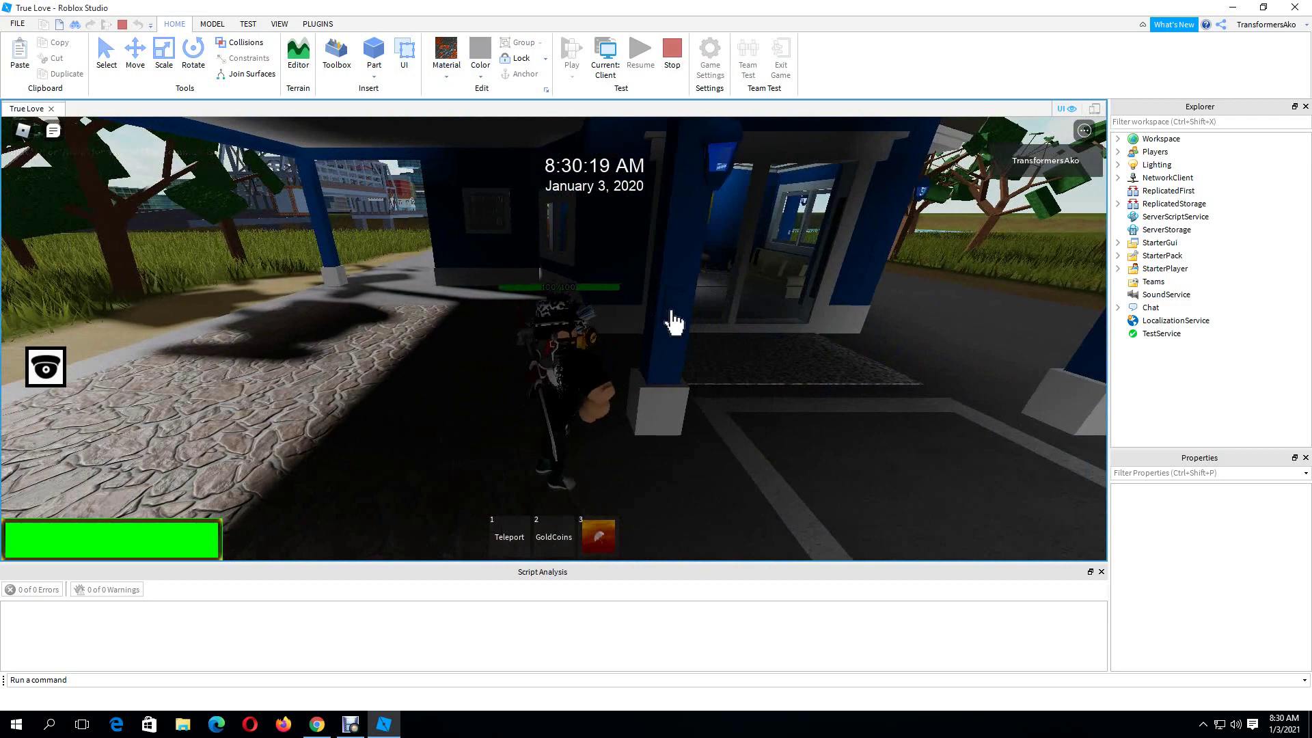
key(w)
key(d)
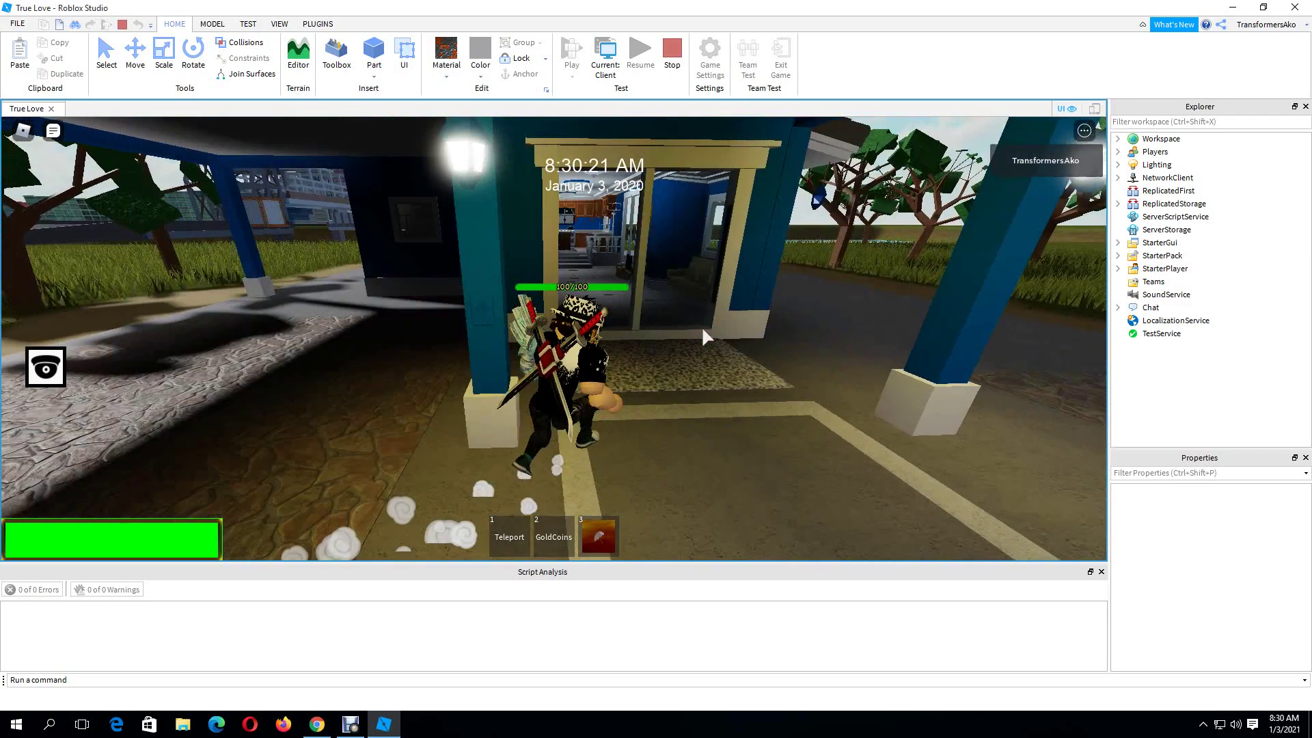
- Walk around the blue house to the side patio and switch on its lanterns from the pillar switch
key(w)
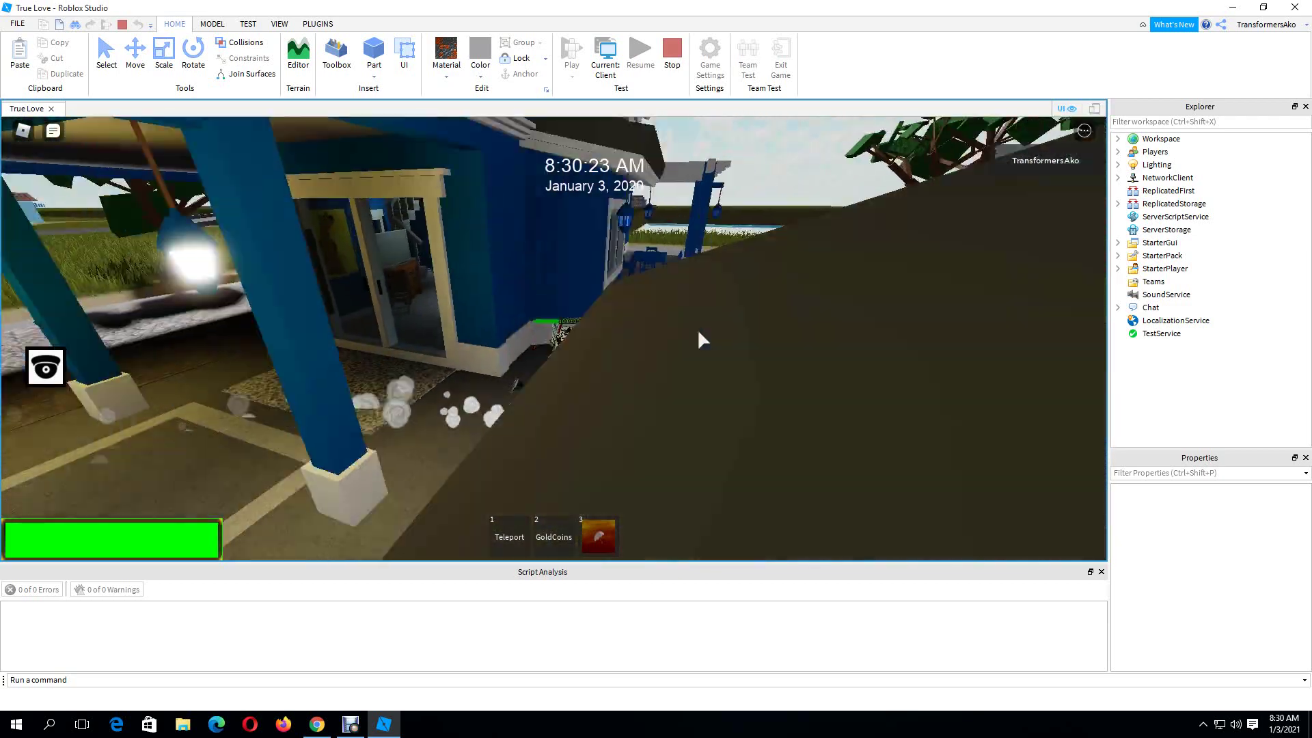
key(w)
scroll(703, 329, up, 4)
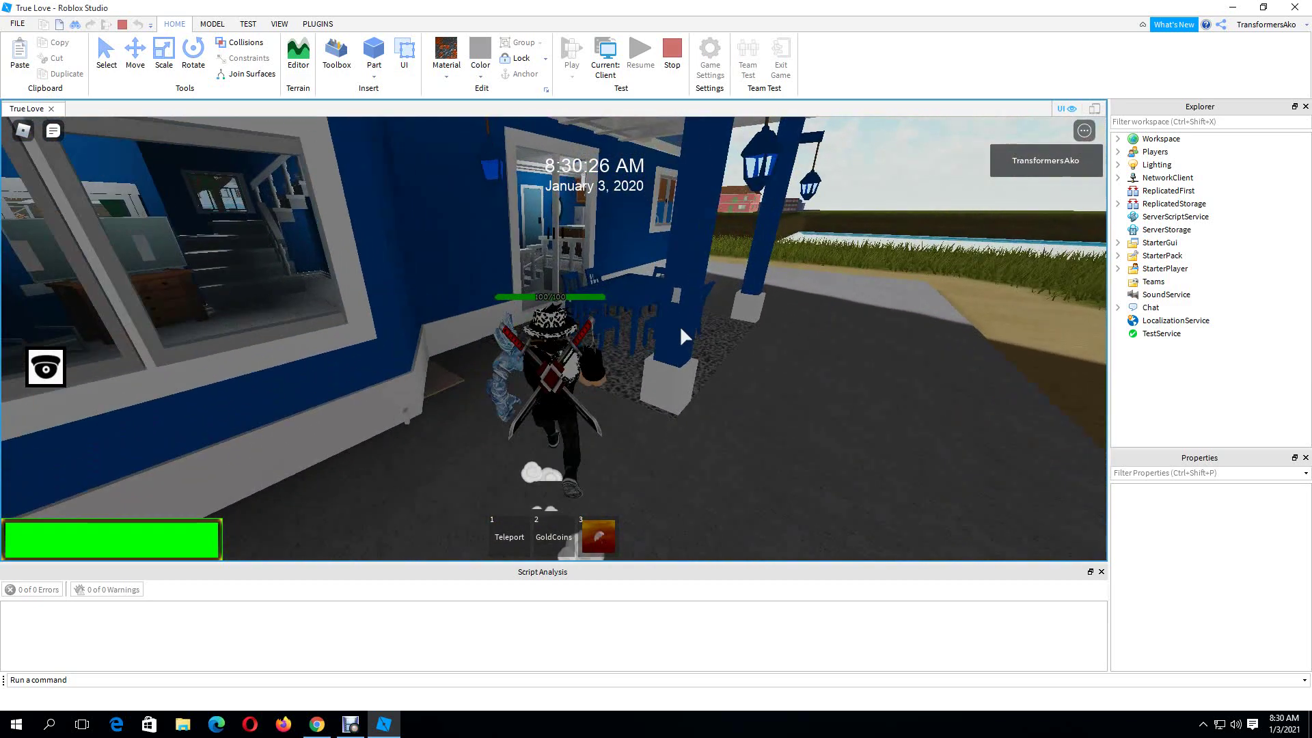
key(w)
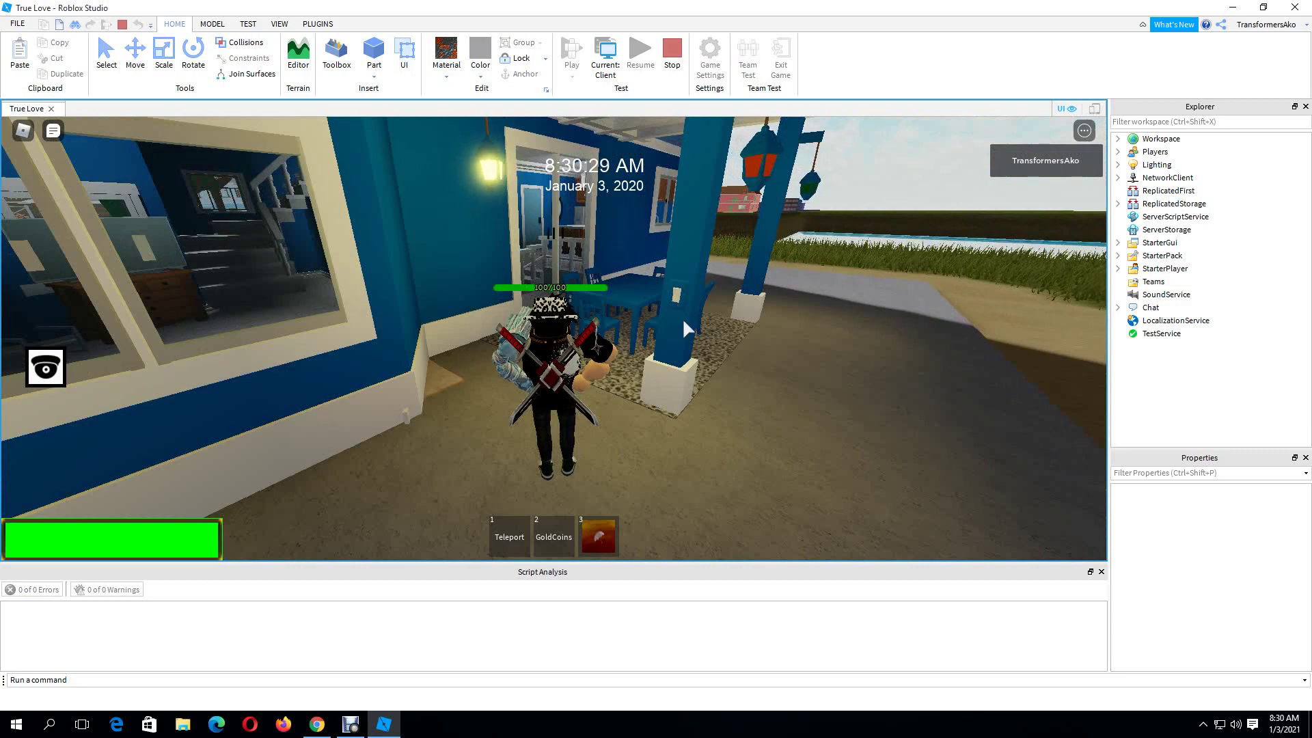
- Examine the blue house's lit side exterior from farther away while walking back toward the umbrella table
scroll(682, 319, down, 5)
right_drag(682, 318, 492, 479)
key(a)
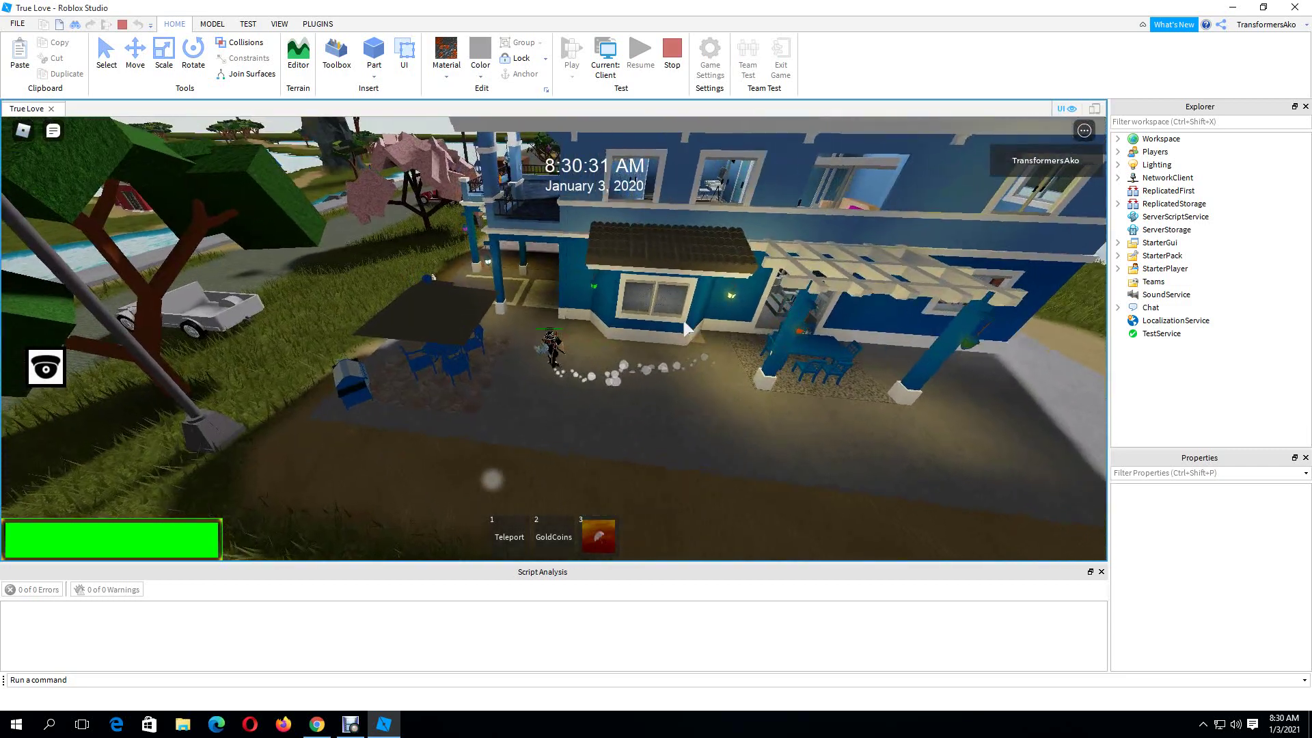